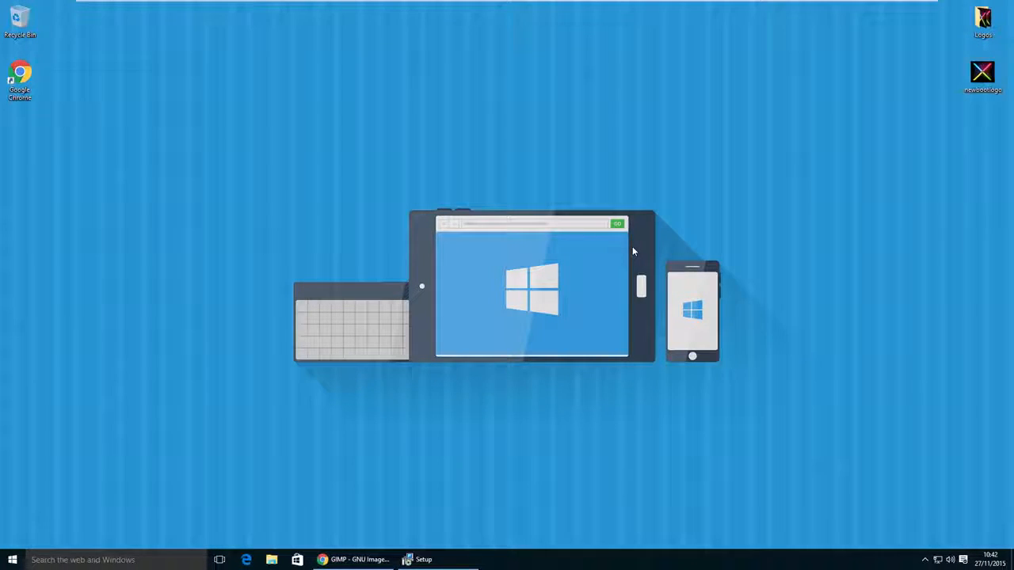
- Check the BIOS Mode entry in System Information (msinfo32), and close the window
key("super+r")
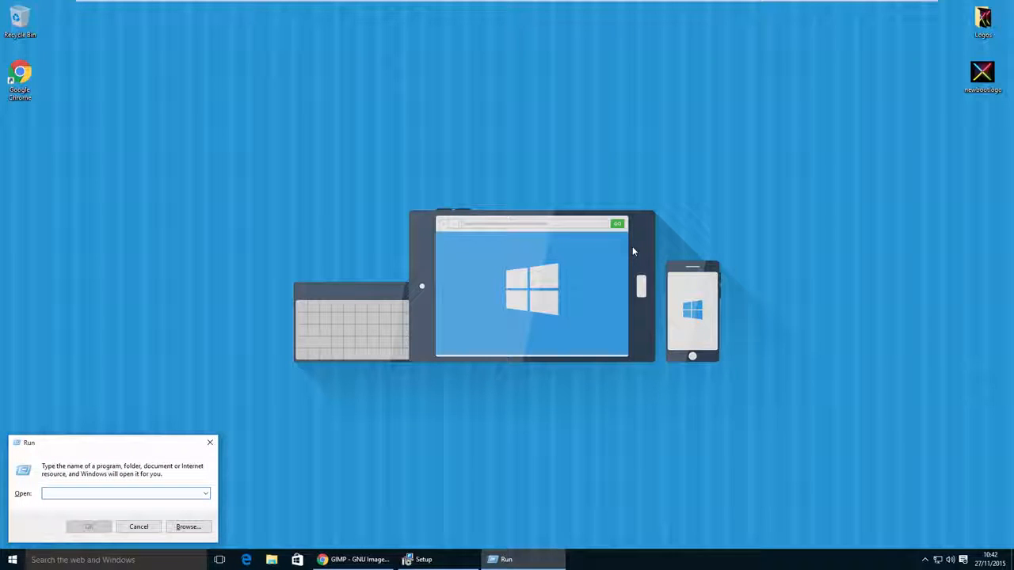
type("msinfo32")
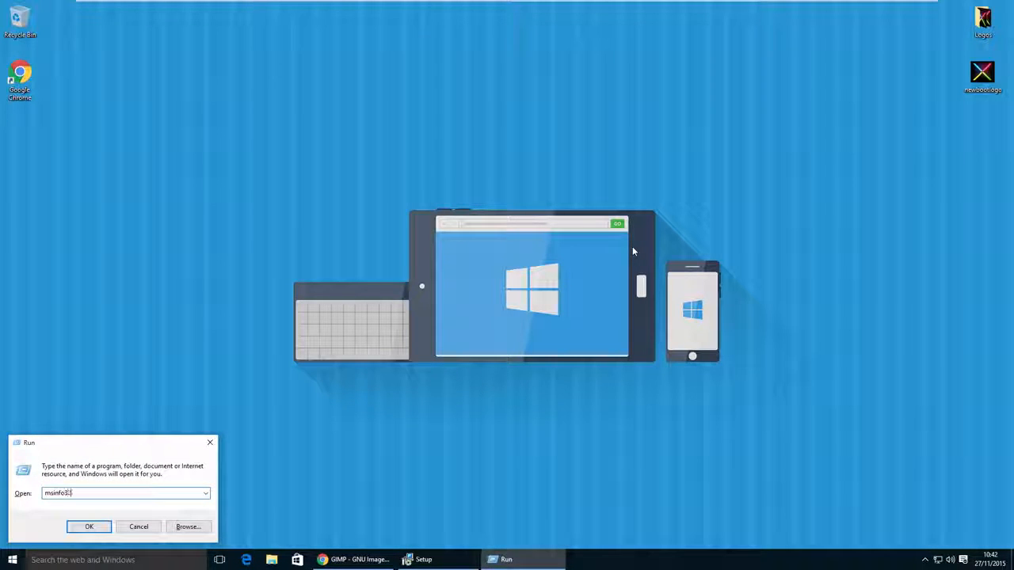
key("Return")
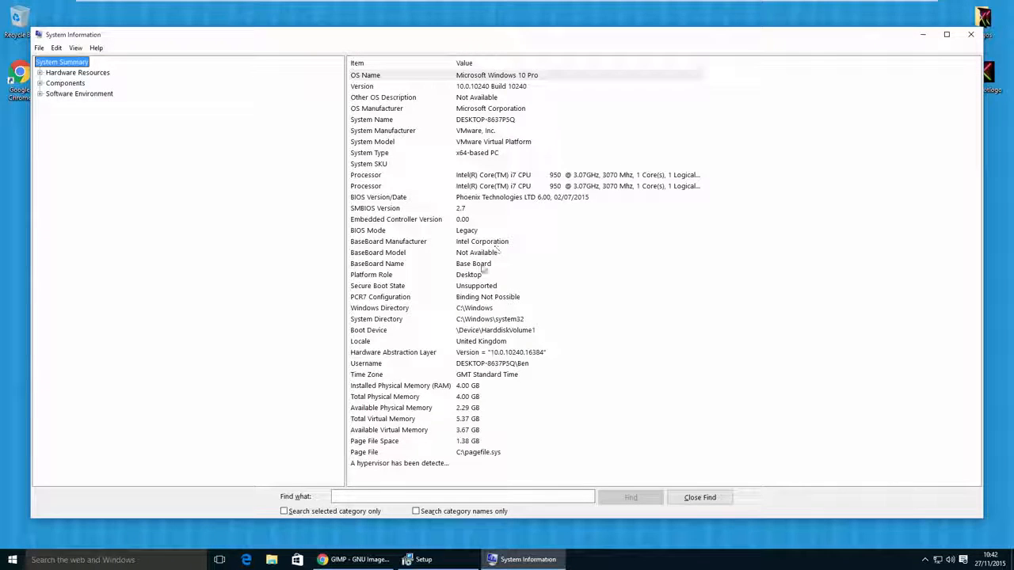
left_click(388, 232)
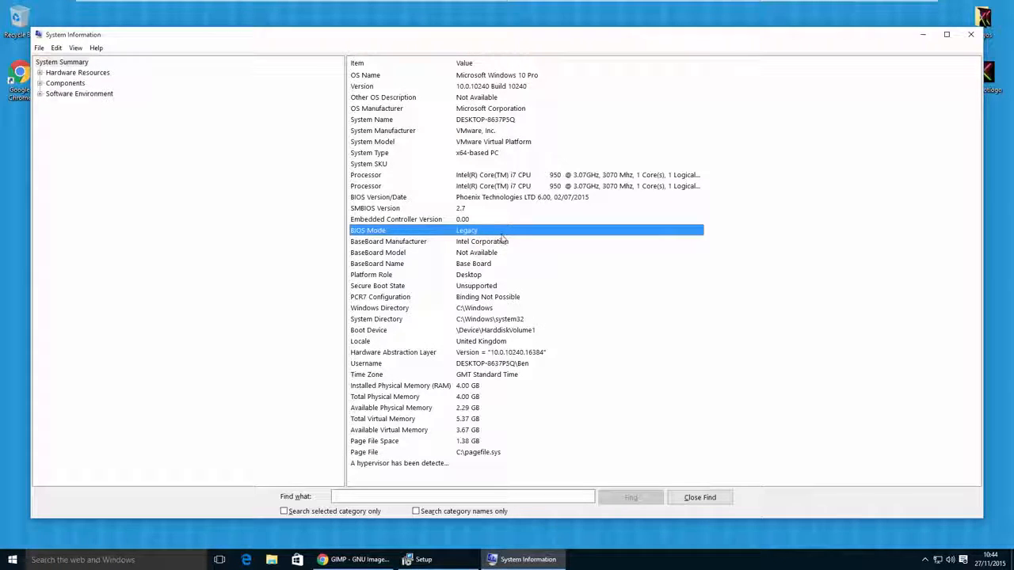
left_click(968, 36)
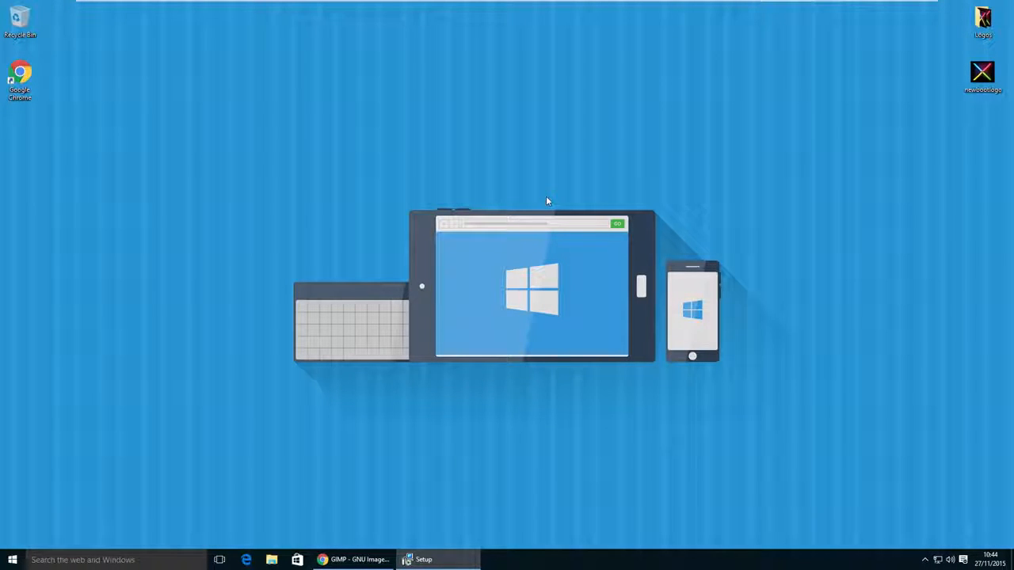
- Browse to C:\Windows\Boot\Resources in File Explorer and select bootres.dll
left_click(13, 559)
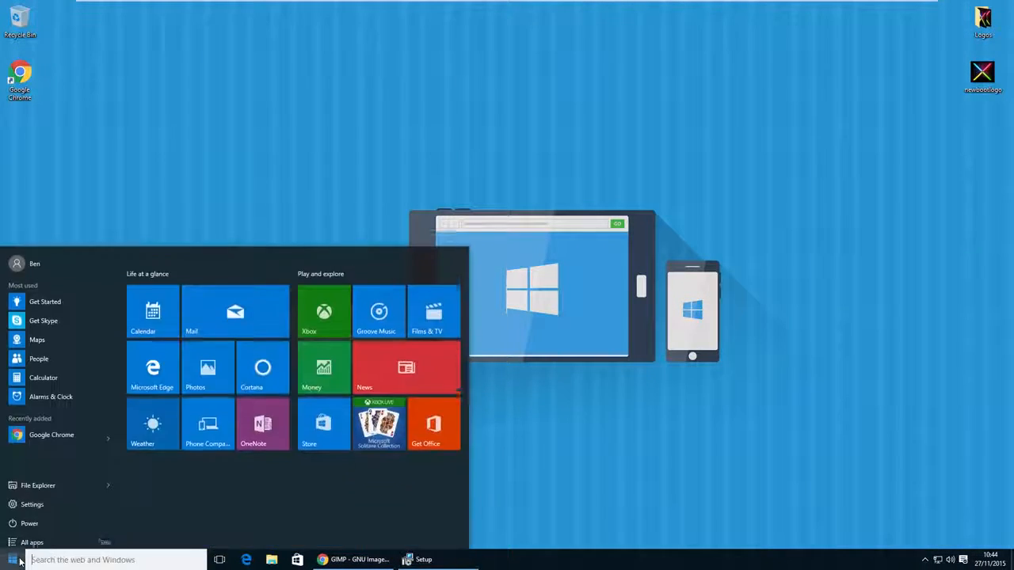
left_click(47, 484)
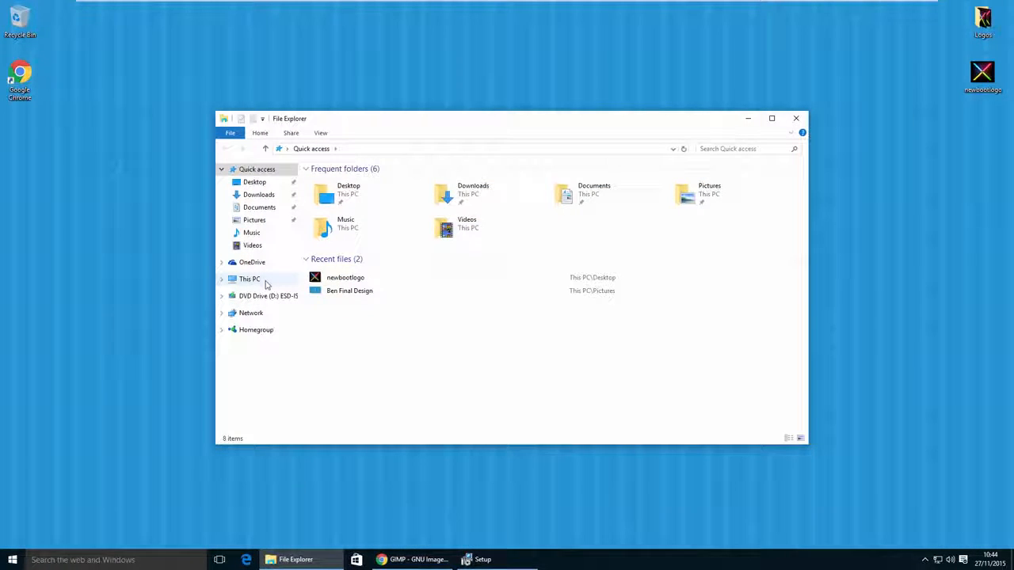
left_click(255, 281)
left_click(364, 272)
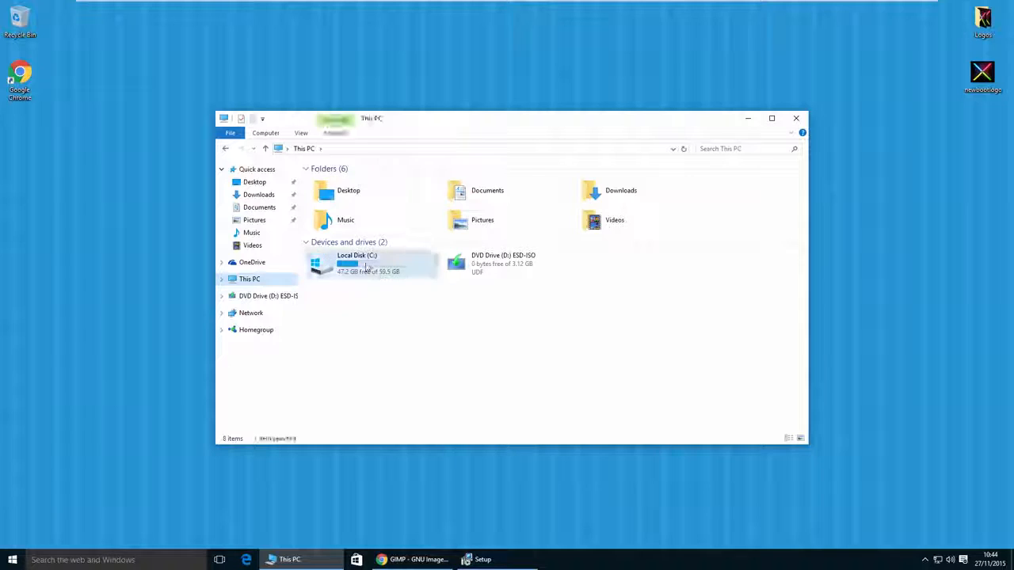
double_click(363, 269)
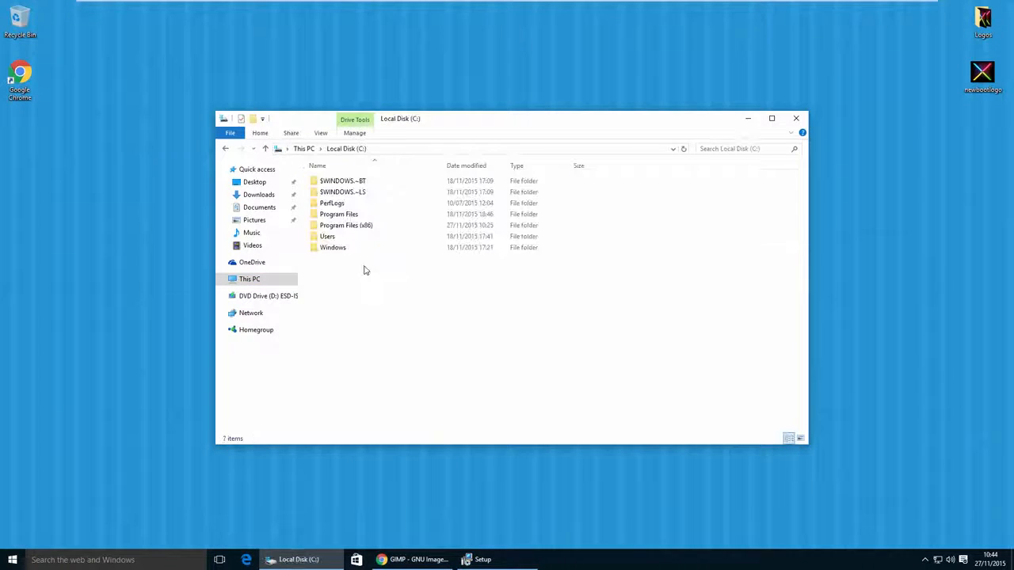
double_click(349, 248)
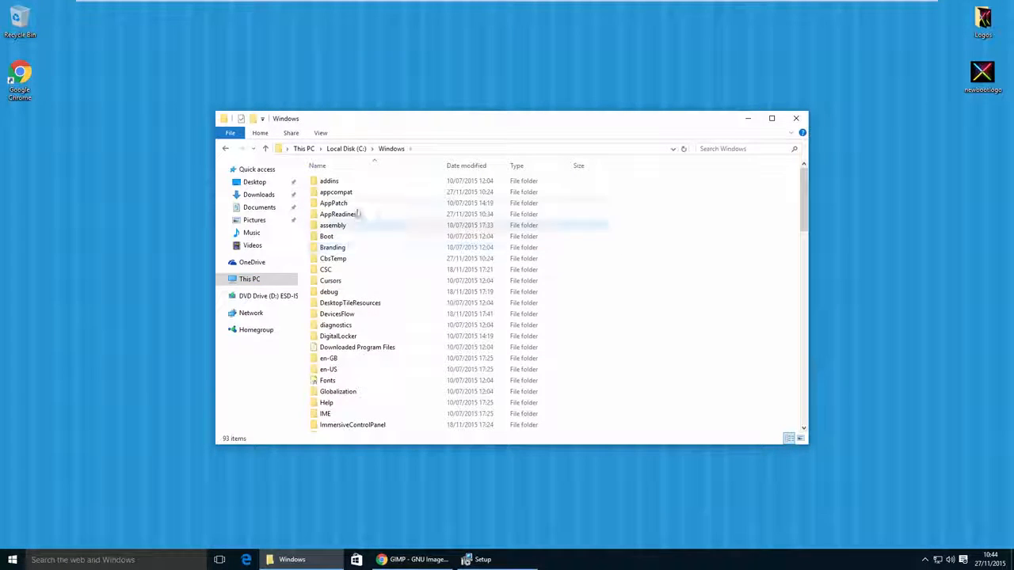
double_click(342, 232)
double_click(339, 227)
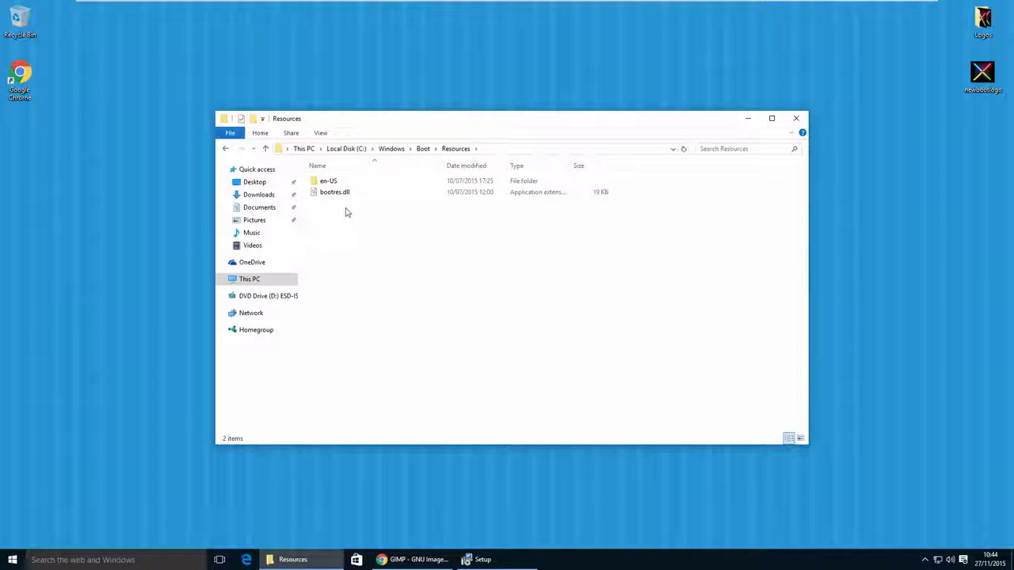
left_click(345, 195)
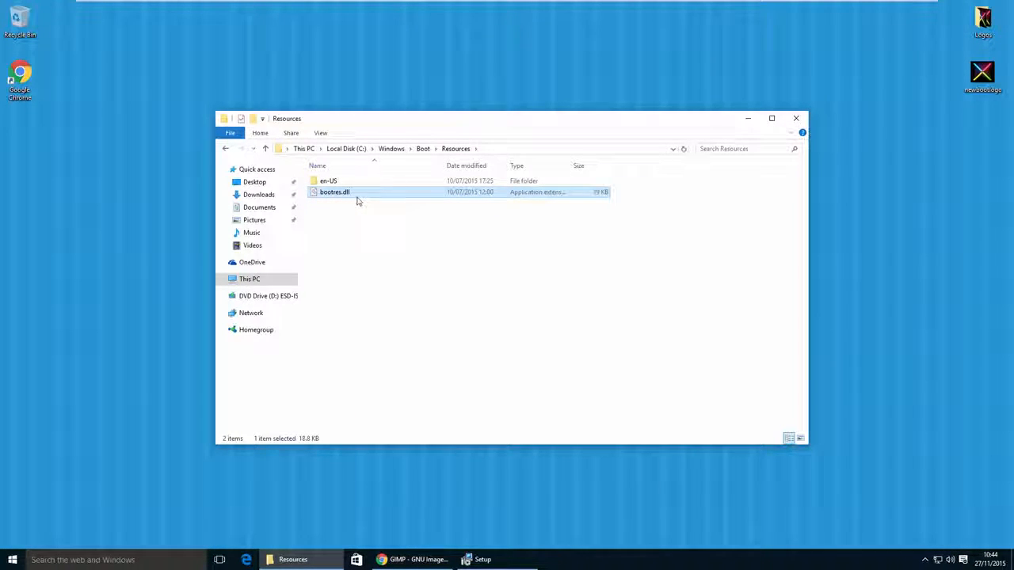
left_click(358, 209)
left_click(354, 195)
- Find Command Prompt through the Windows search and run it as administrator, allowing it to make changes
left_click(13, 560)
left_click(53, 560)
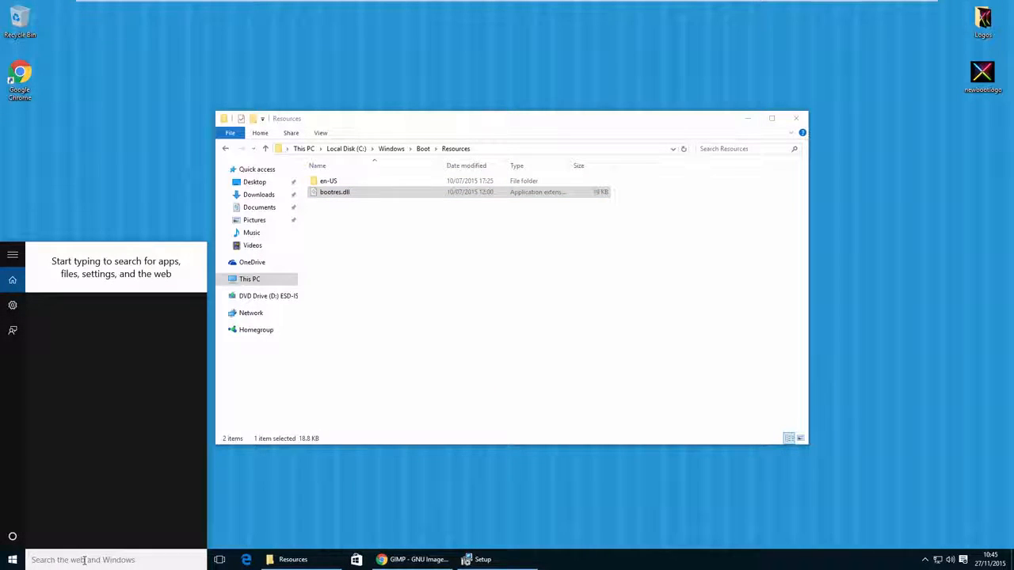
type("command prompt")
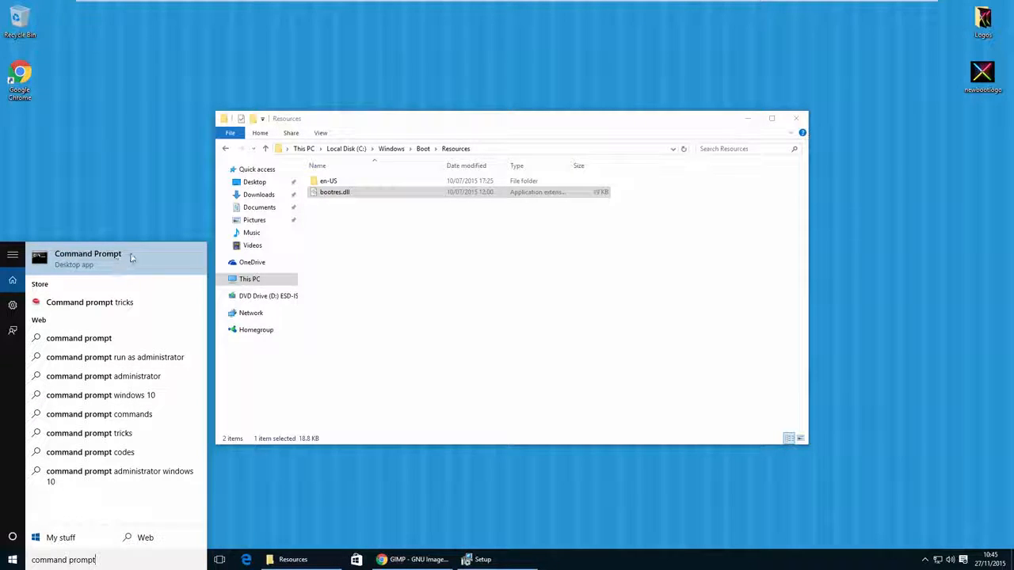
right_click(131, 261)
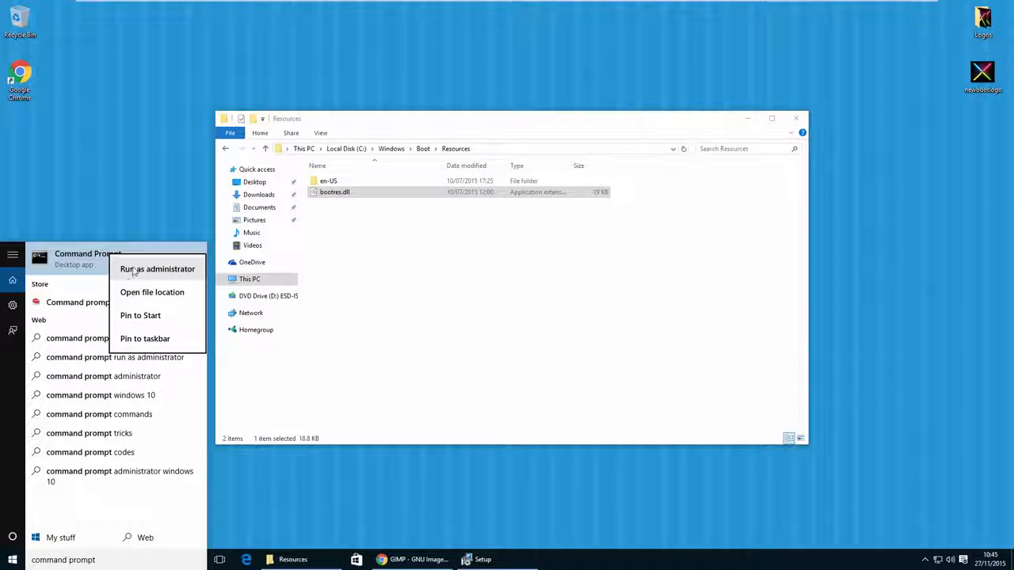
left_click(156, 270)
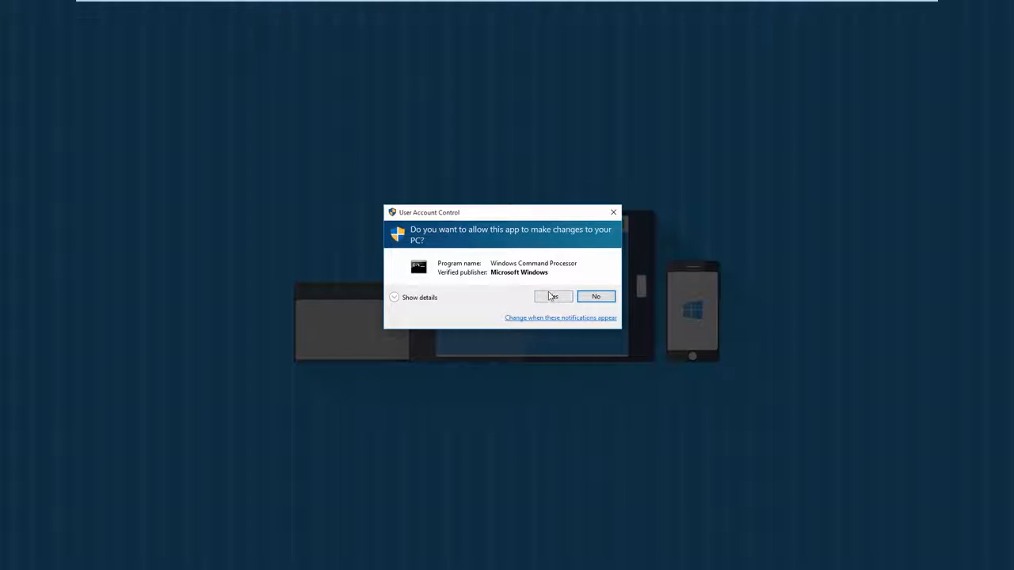
left_click(552, 297)
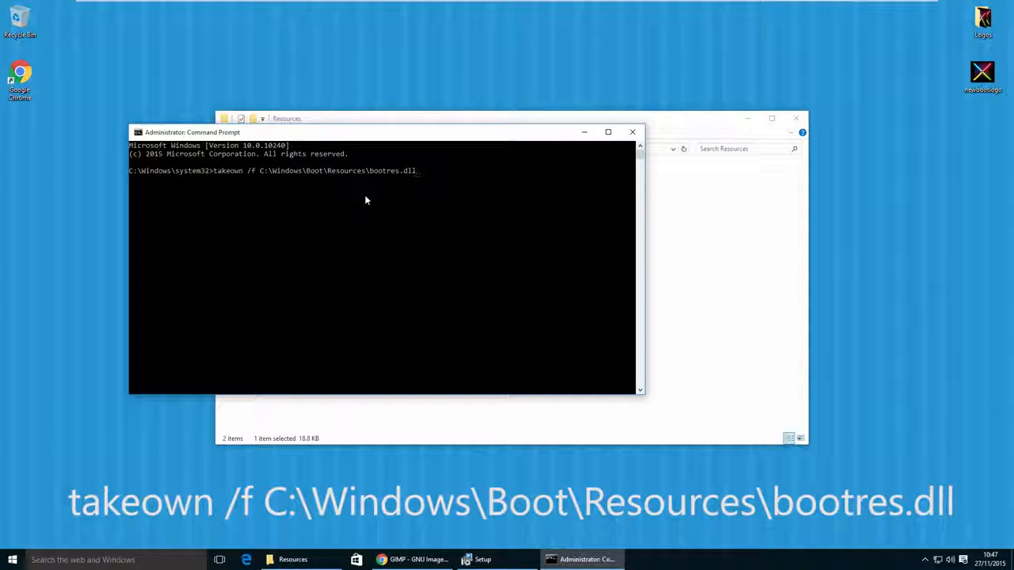
- Take ownership of C:\Windows\Boot\Resources\bootres.dll with takeown /f, grant %username%:f on it with icacls, and exit Command Prompt
key("Return")
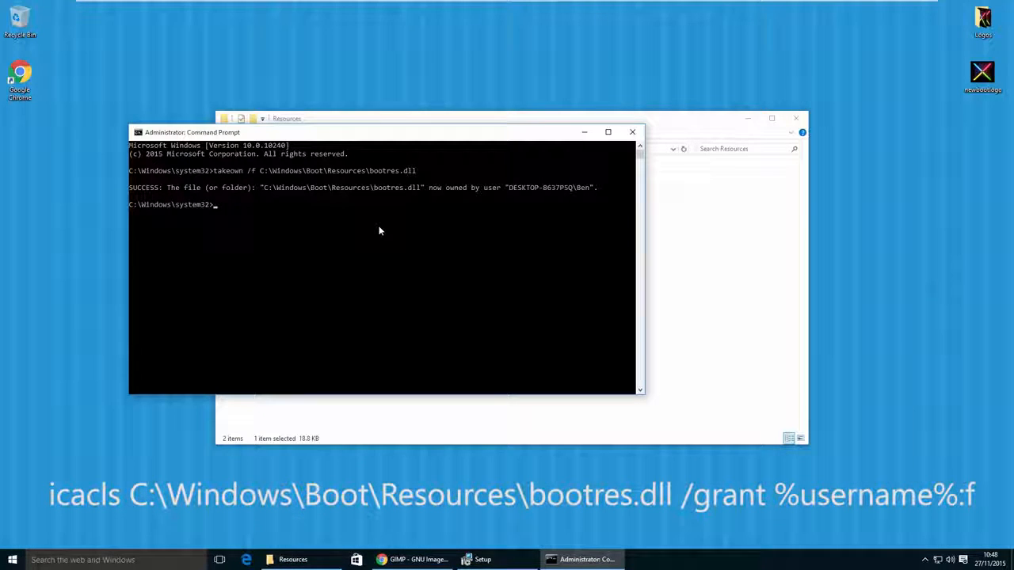
type("icacls C:\\Windows\\Boot\\Resources\\bootres.dll /grant %username%:f")
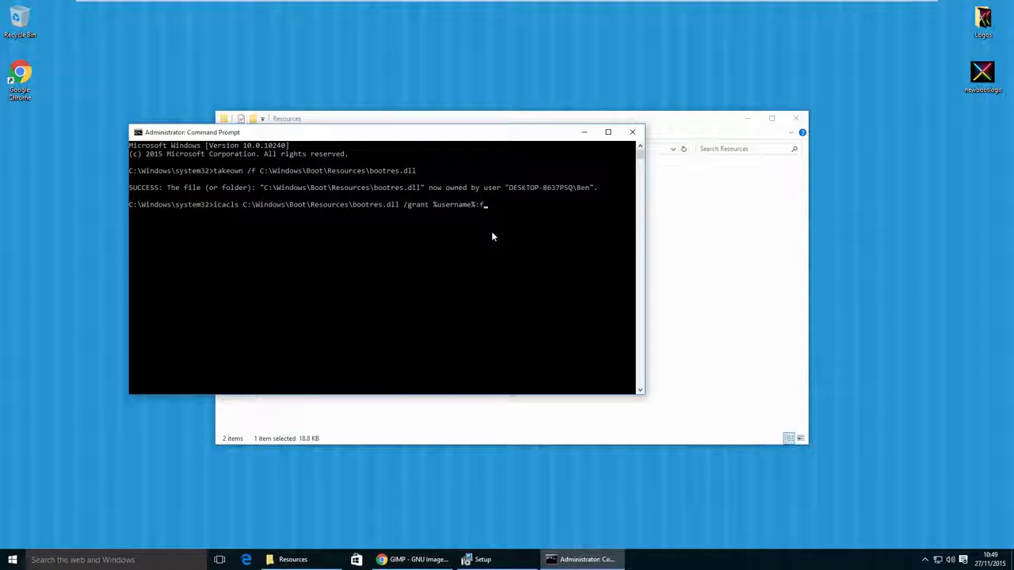
key("Return")
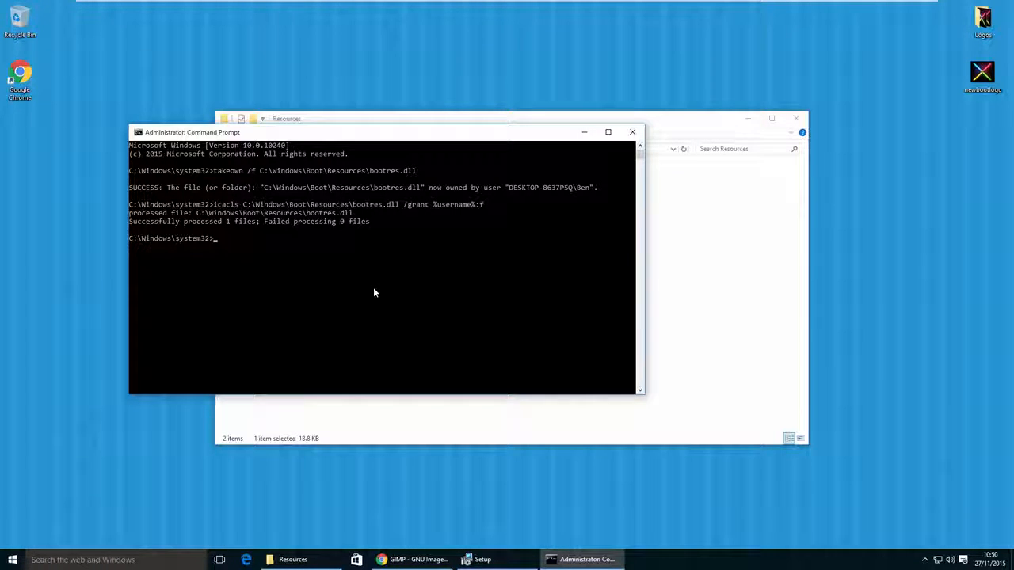
type("exit")
key("Return")
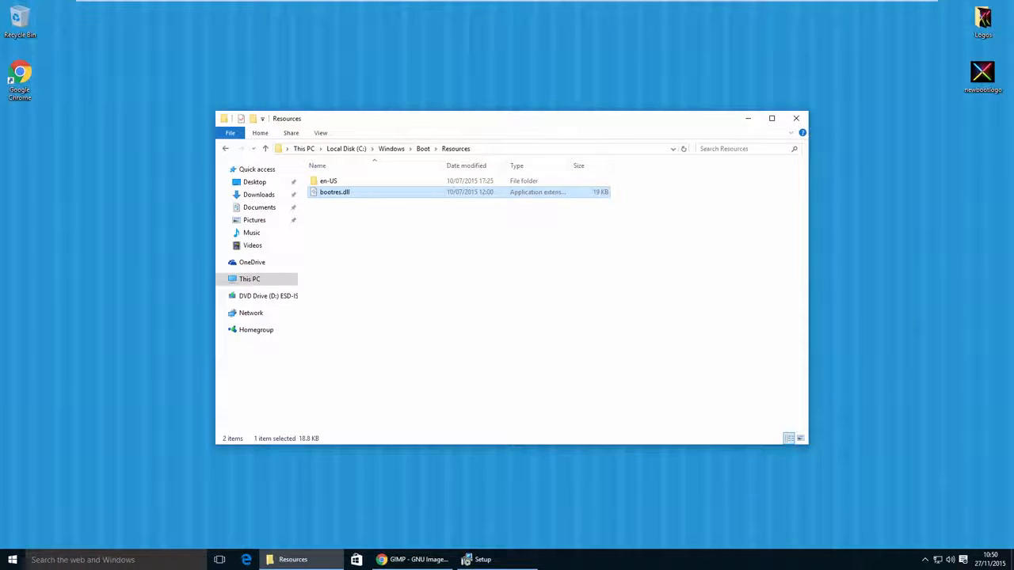
- Move the Resources window aside and create a new desktop folder named Boot Logo
left_click_drag(555, 122, 354, 208)
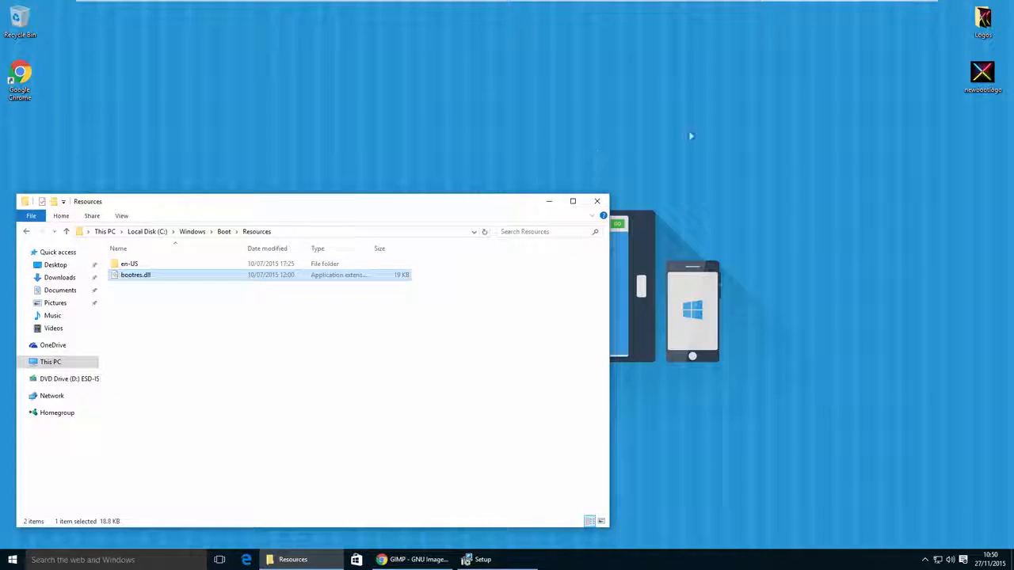
right_click(788, 71)
mouse_move(806, 156)
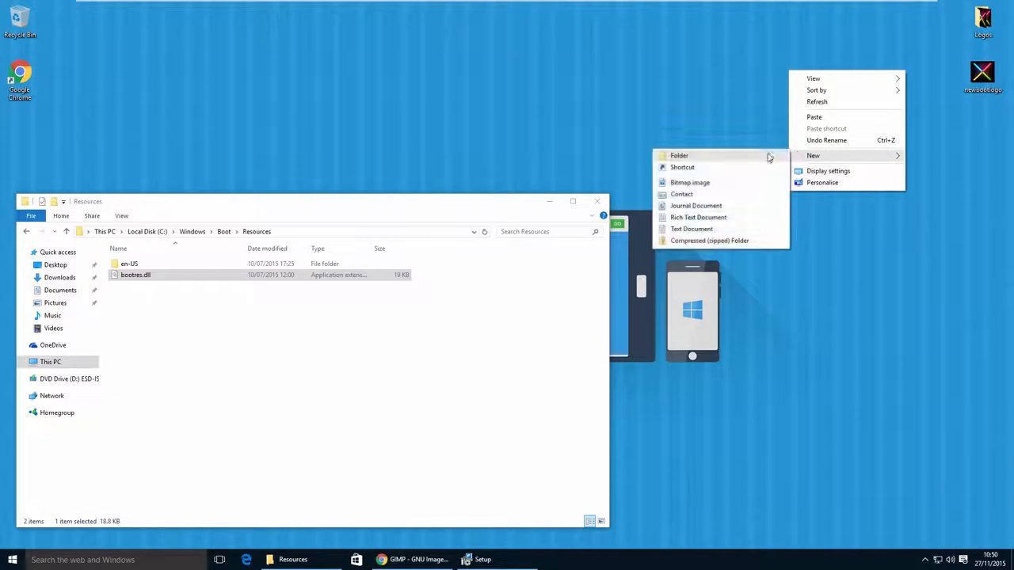
left_click(773, 155)
type("BootLogo")
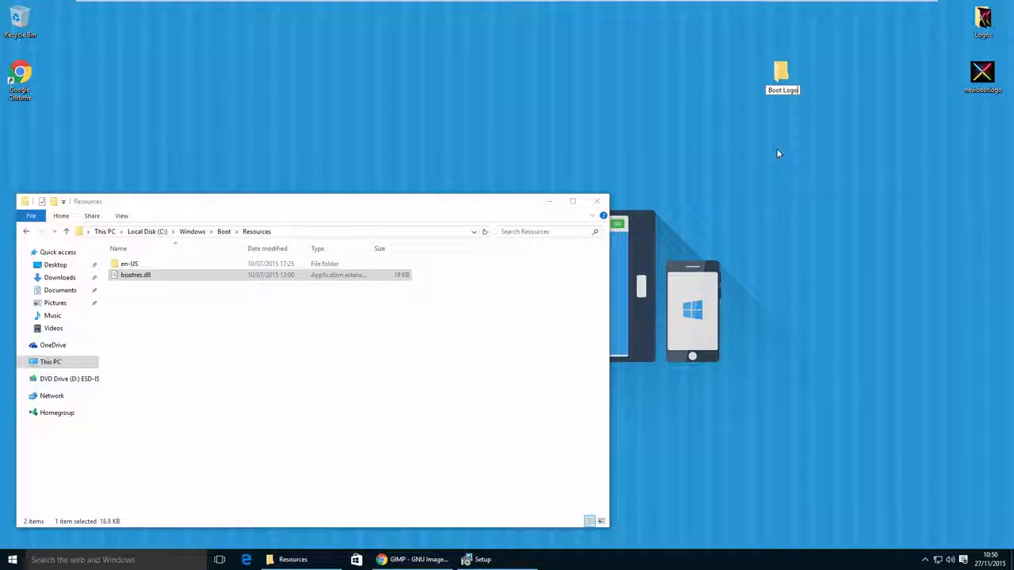
key("Return")
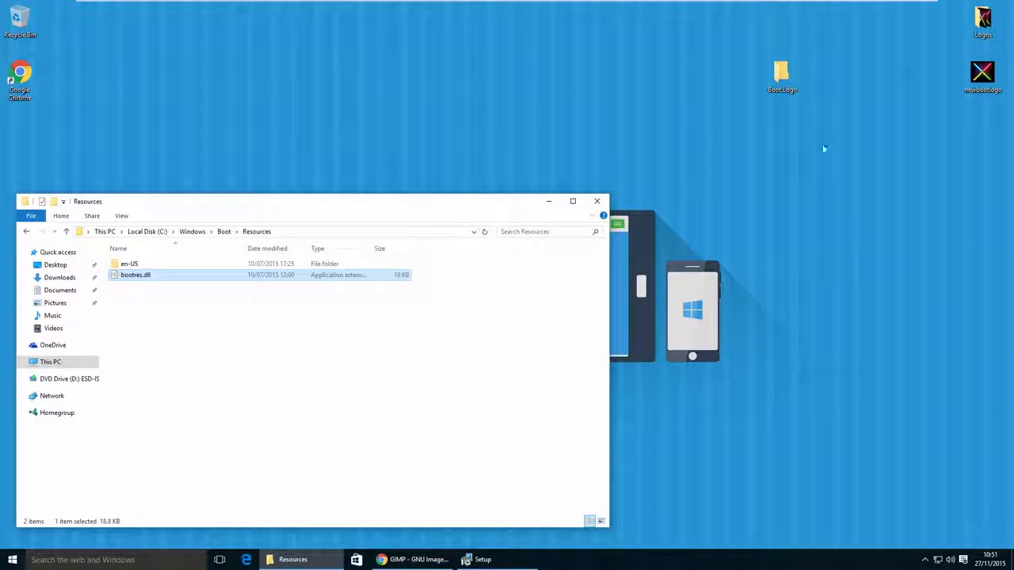
- Open the Boot Logo folder and create a subfolder named Backup inside it
double_click(781, 74)
right_click(610, 245)
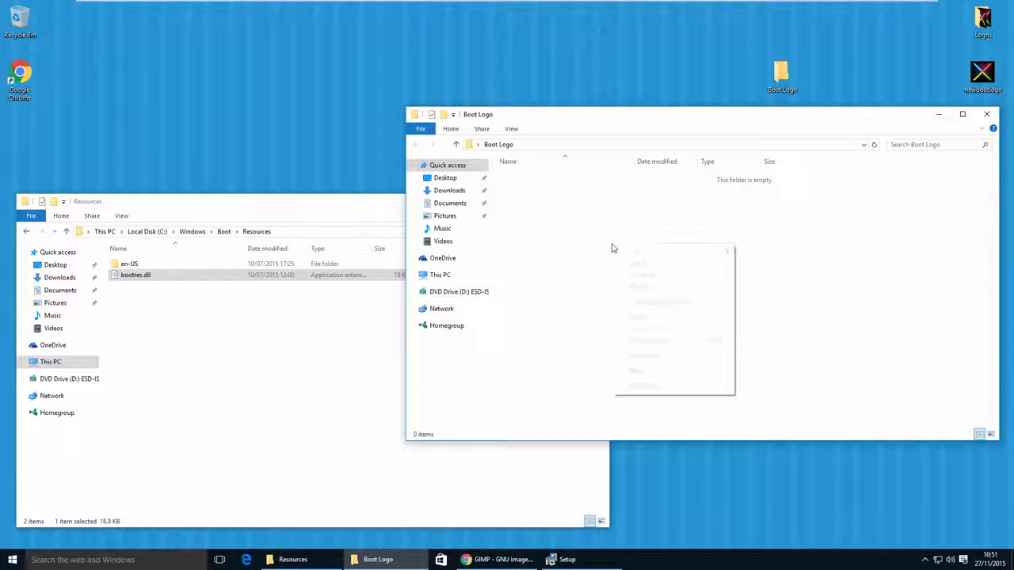
mouse_move(701, 373)
left_click(758, 371)
type("Backup")
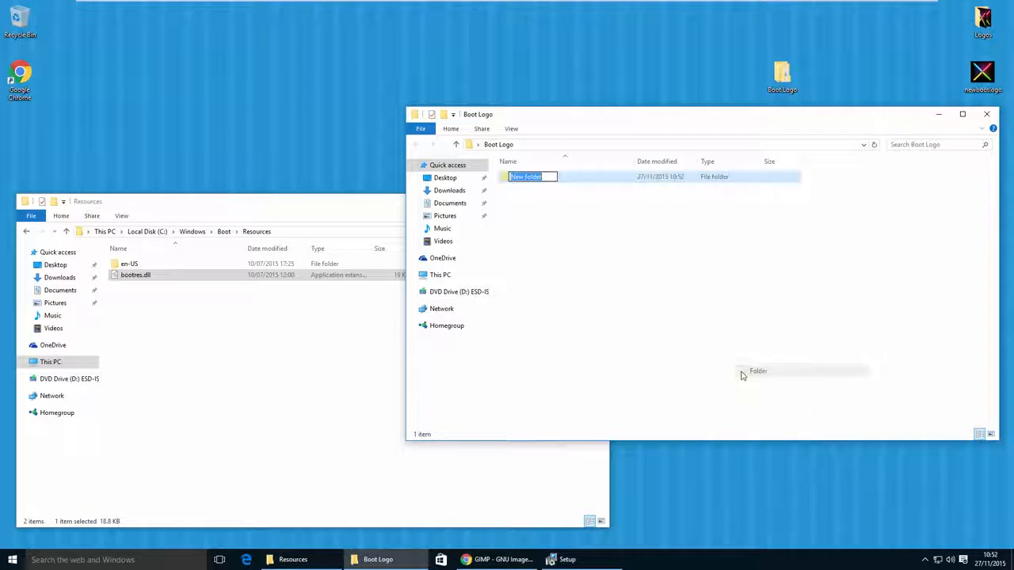
key("Return")
- Copy bootres.dll from the Resources folder into the Boot Logo folder
left_click(248, 219)
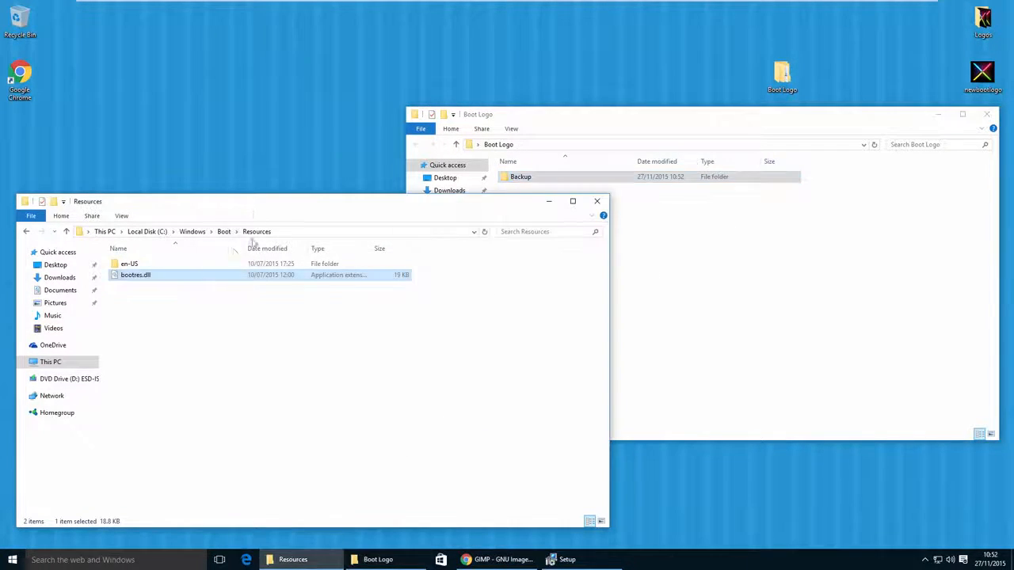
right_click(151, 276)
left_click(177, 341)
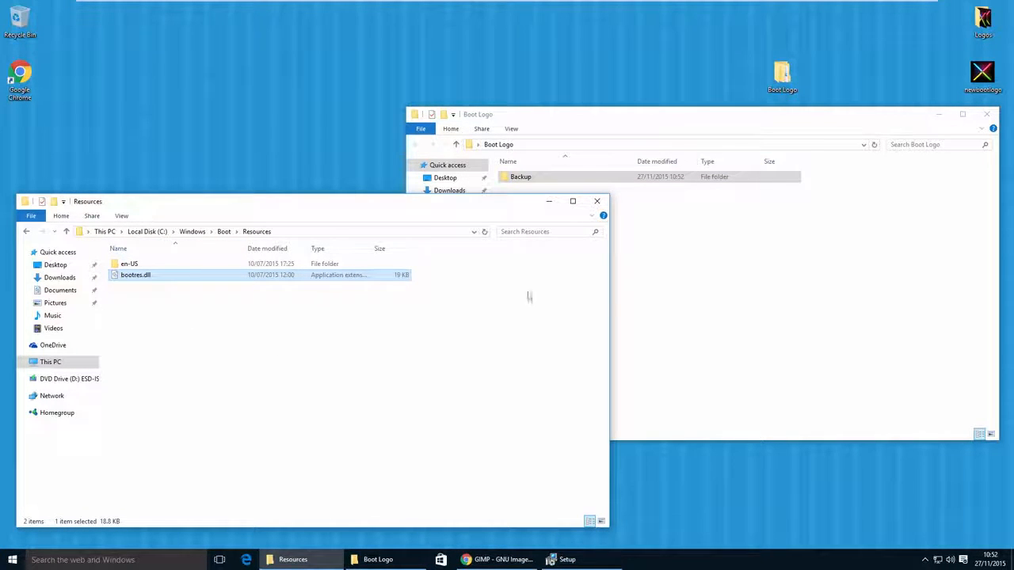
left_click(618, 278)
right_click(570, 233)
left_click(607, 305)
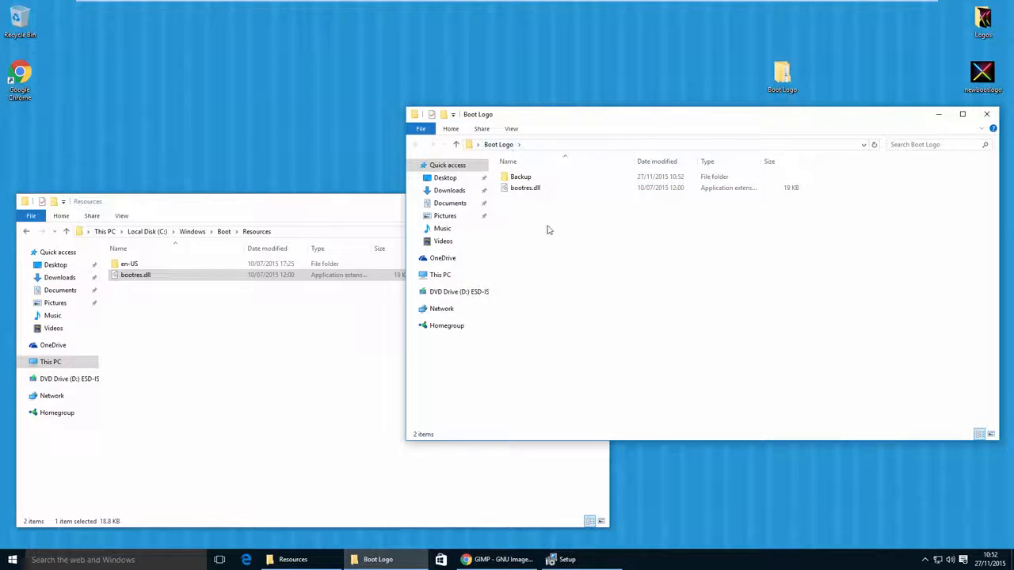
- Paste a second copy of bootres.dll into the Backup subfolder, and return to the Boot Logo folder
double_click(522, 176)
right_click(590, 203)
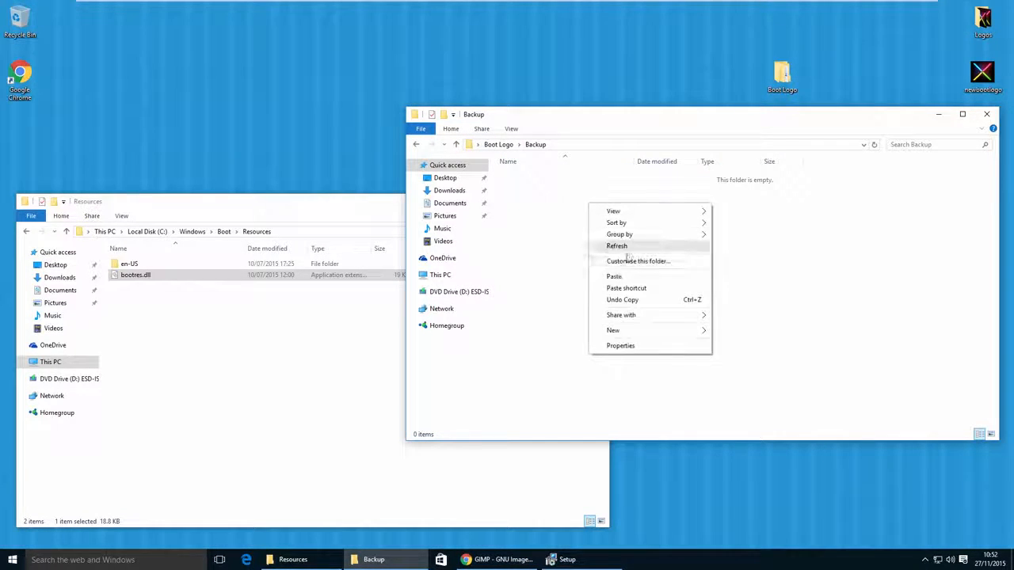
left_click(610, 275)
left_click(416, 144)
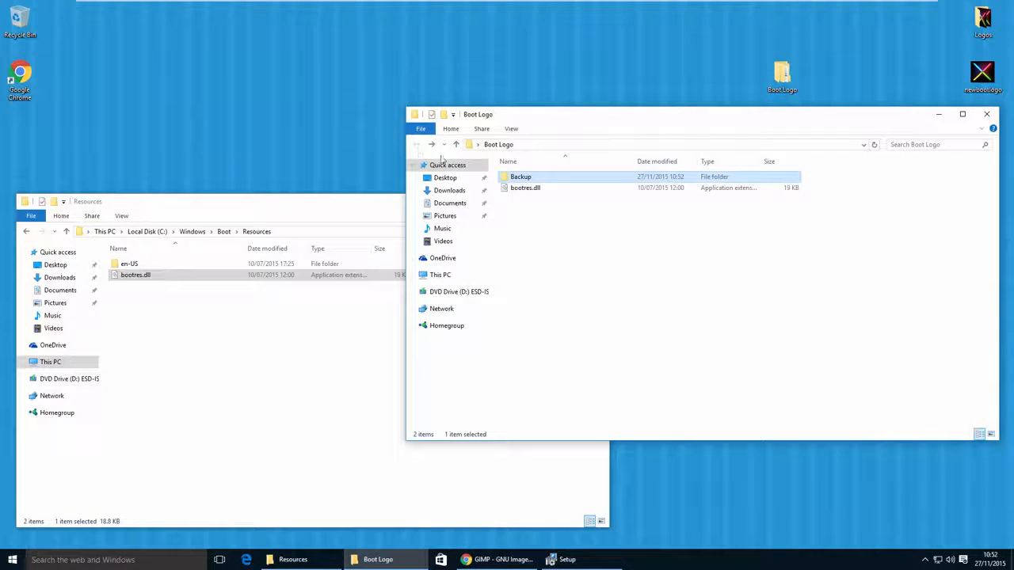
double_click(531, 178)
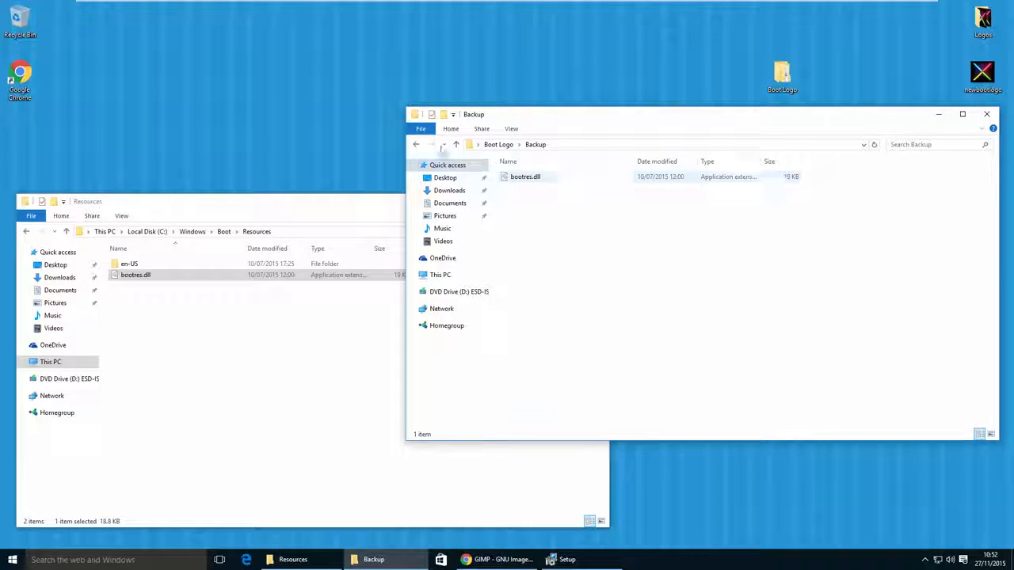
left_click(416, 144)
left_click(541, 191)
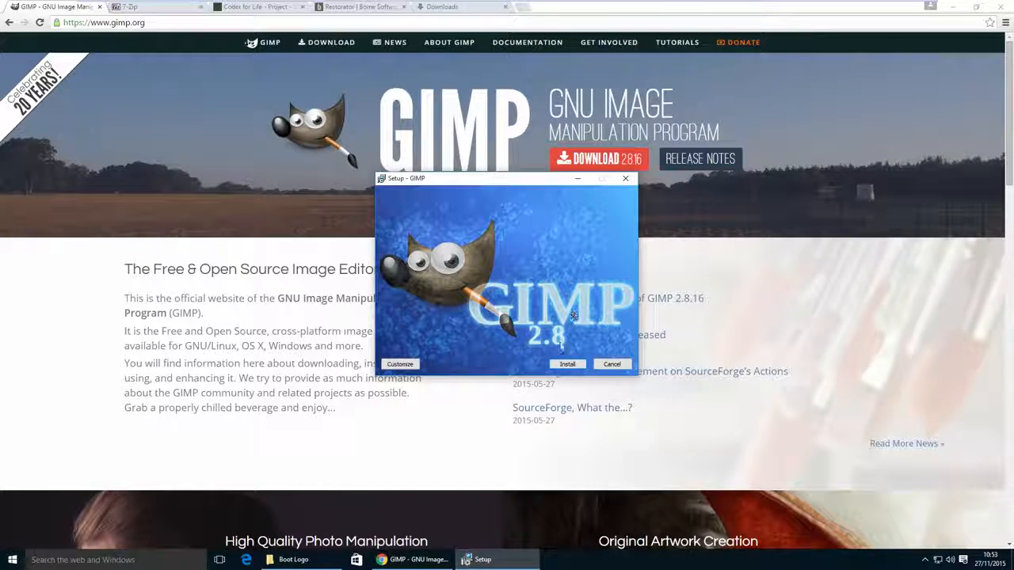
- Install GIMP 2.8 from its setup window and switch to the 7-Zip download page
left_click(567, 364)
left_click(174, 9)
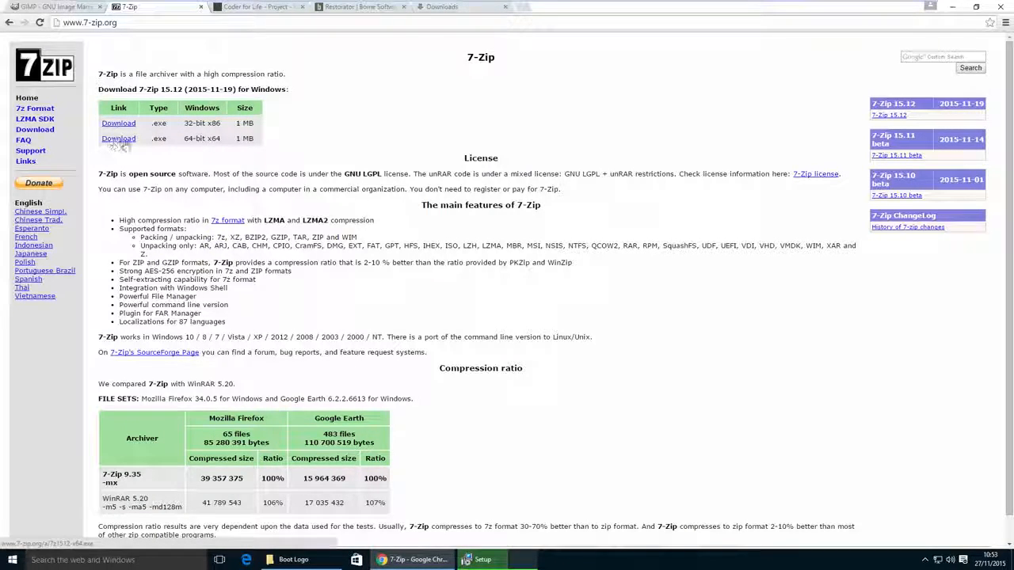
- From the Coder for Life page, save the 64-bit signer as signer64 in the desktop's Boot Logo folder
key("ctrl+Tab")
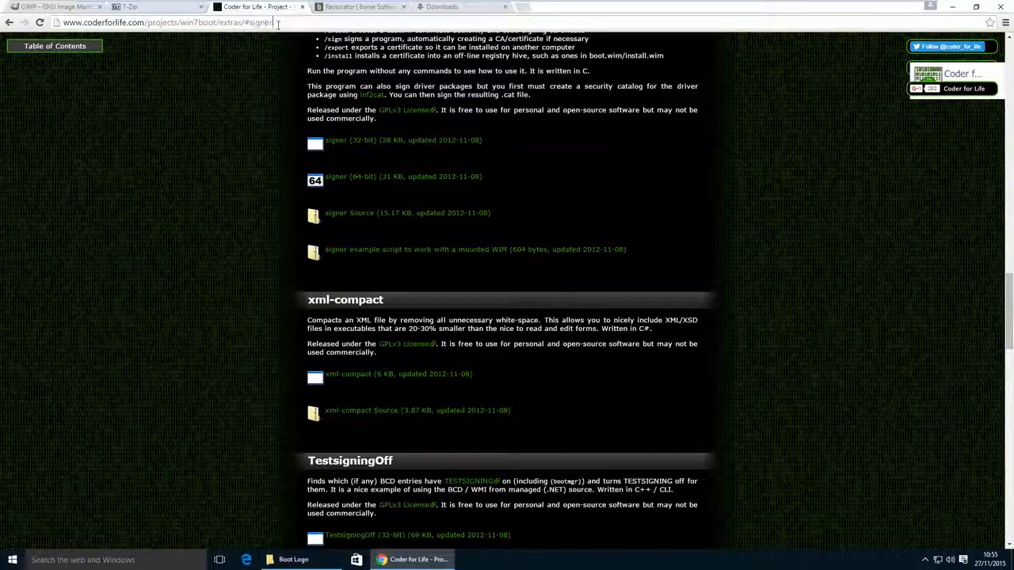
left_click_drag(274, 22, 67, 22)
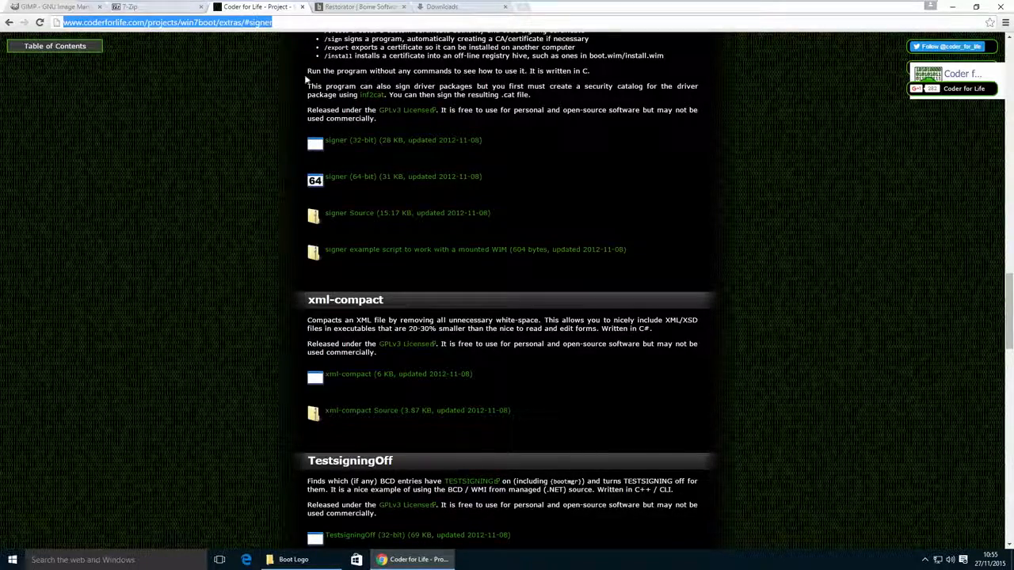
right_click(353, 179)
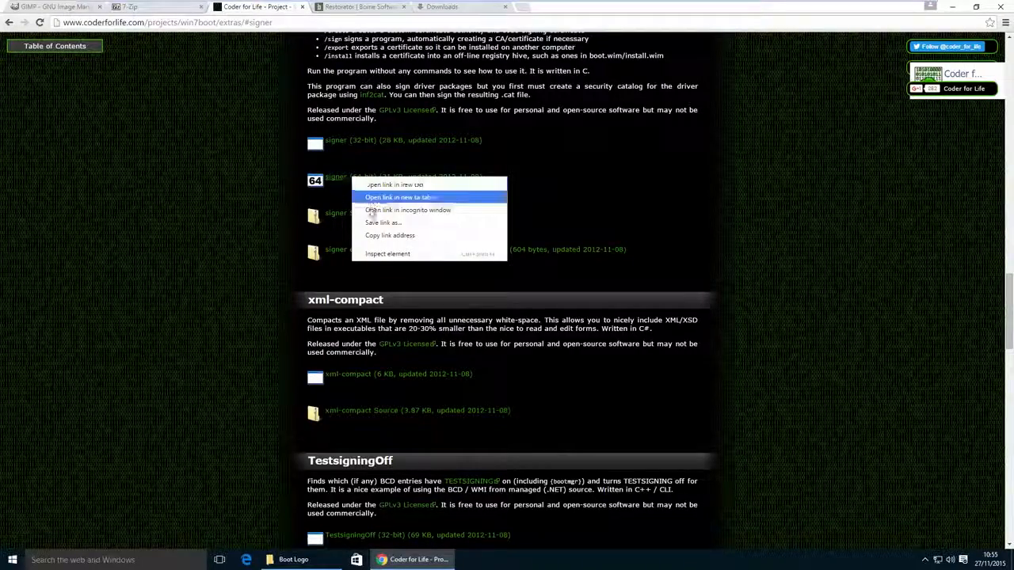
left_click(370, 224)
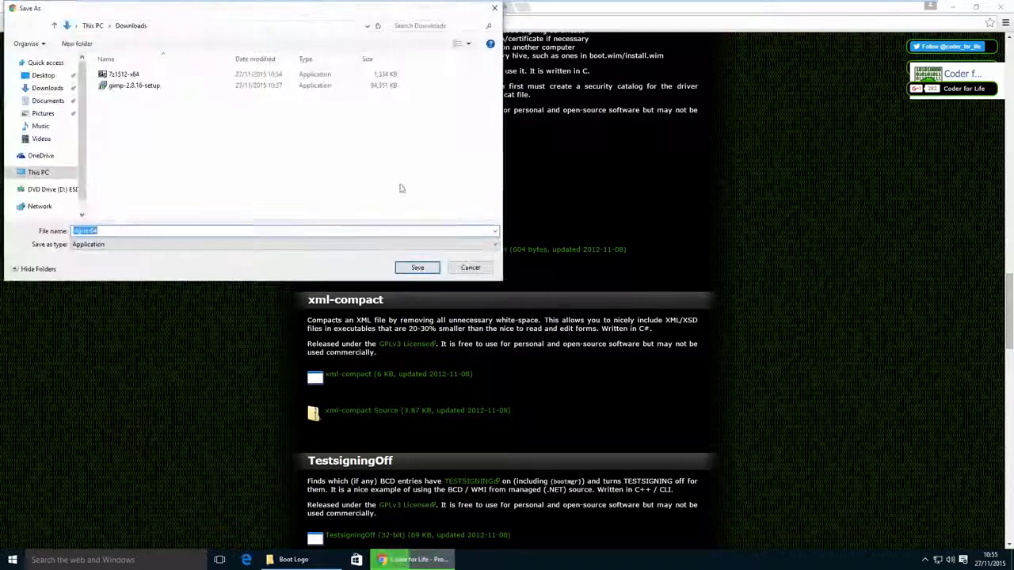
left_click(46, 75)
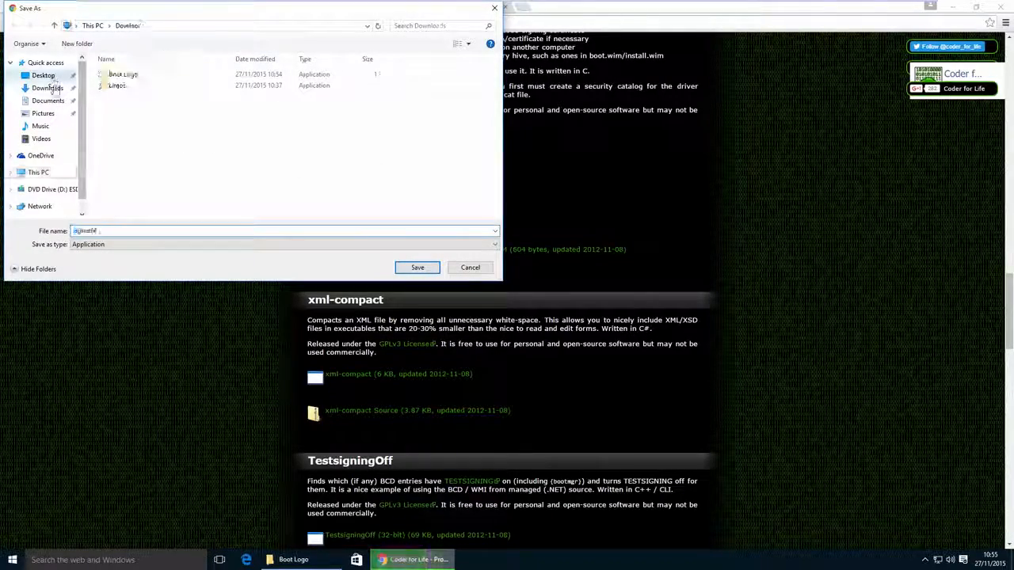
double_click(120, 76)
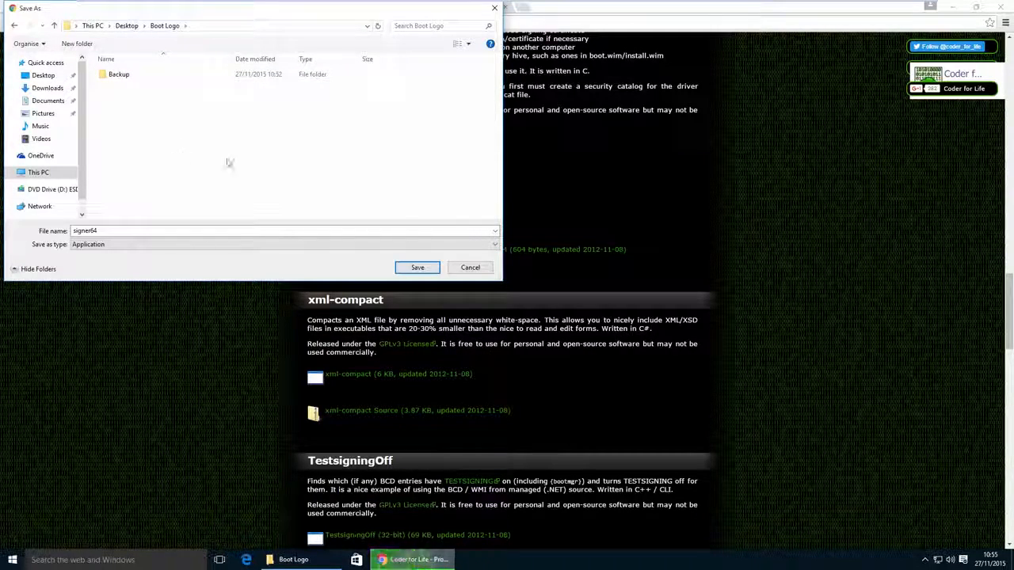
left_click(425, 268)
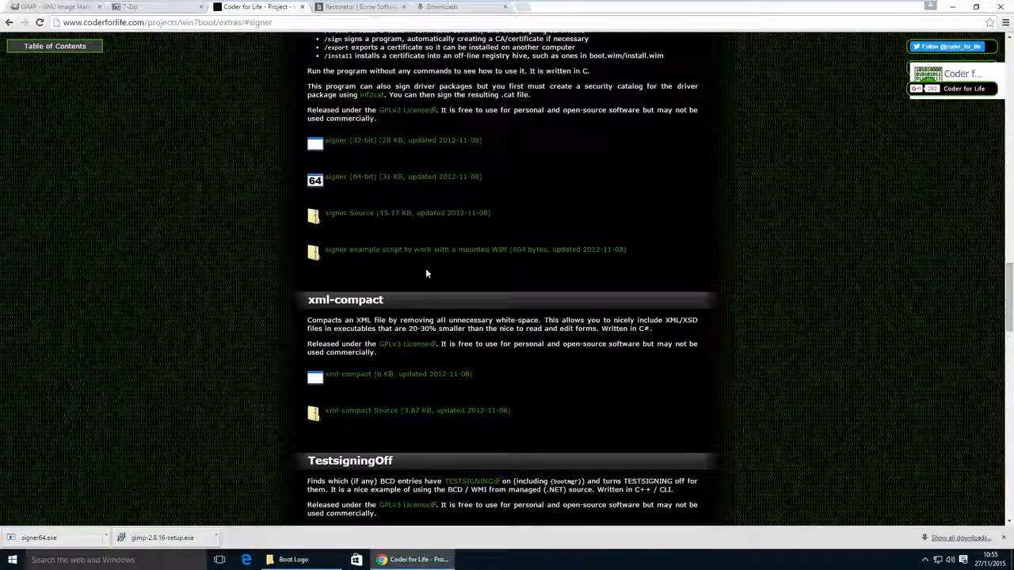
- Download the English Restorator 2007 trial from the USA mirror on the Bome site and complete its installation
left_click(360, 10)
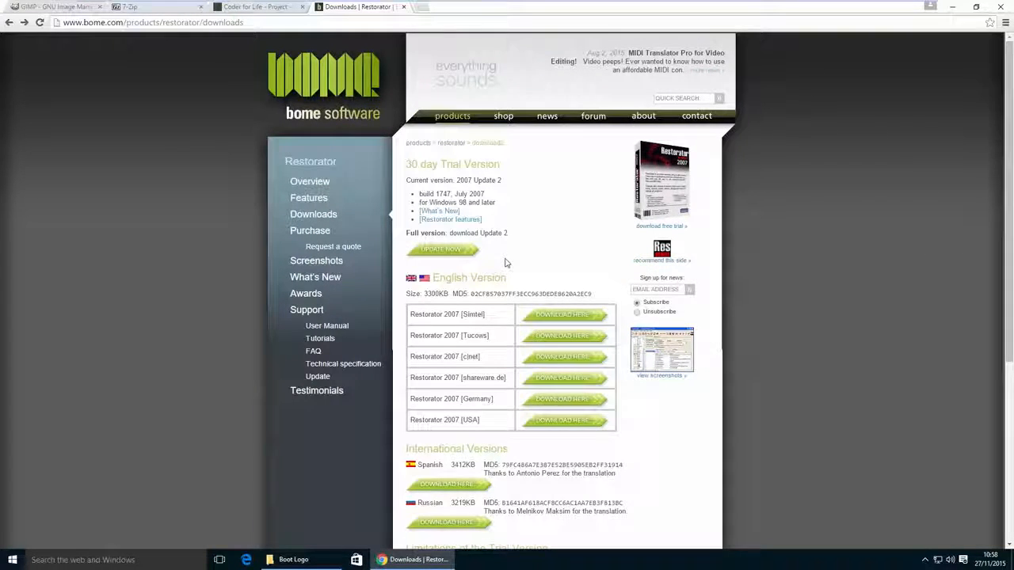
triple_click(446, 279)
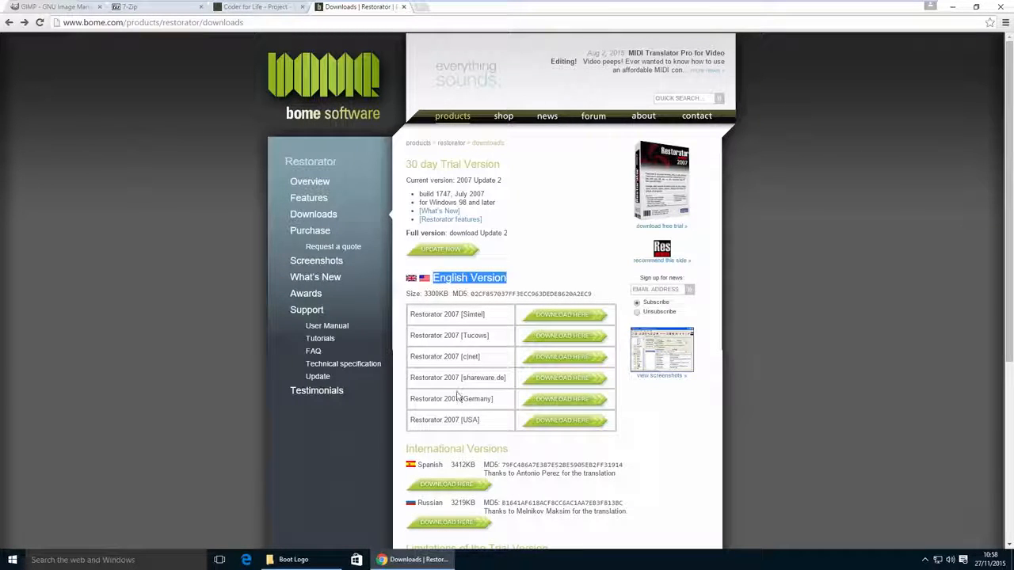
left_click(462, 422)
left_click(563, 420)
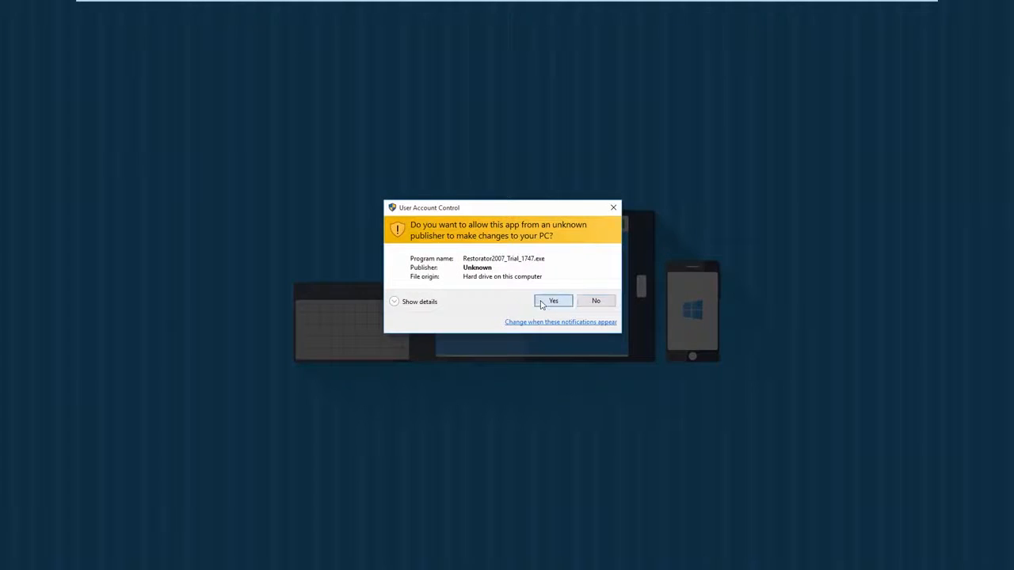
left_click(553, 301)
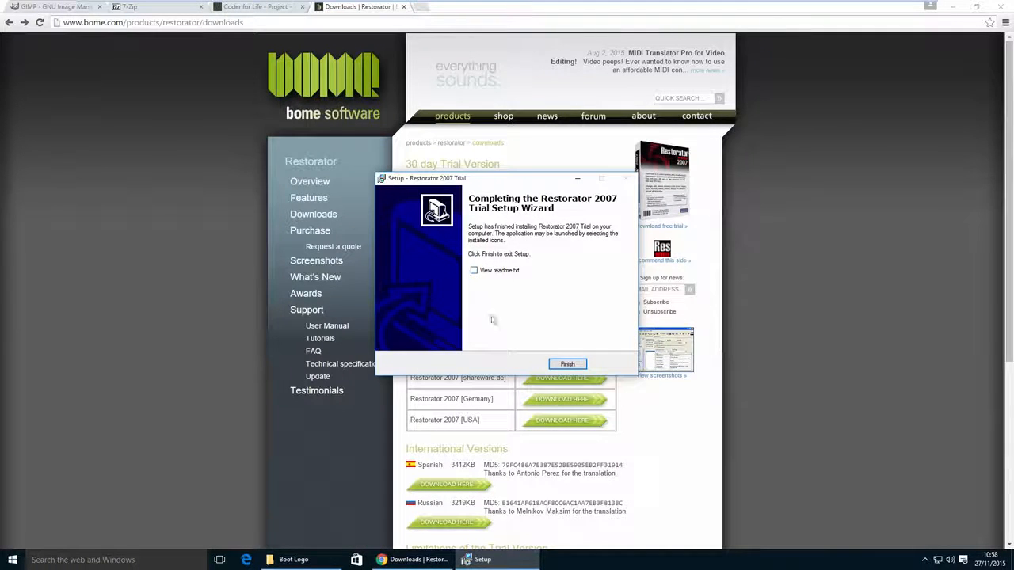
left_click(564, 363)
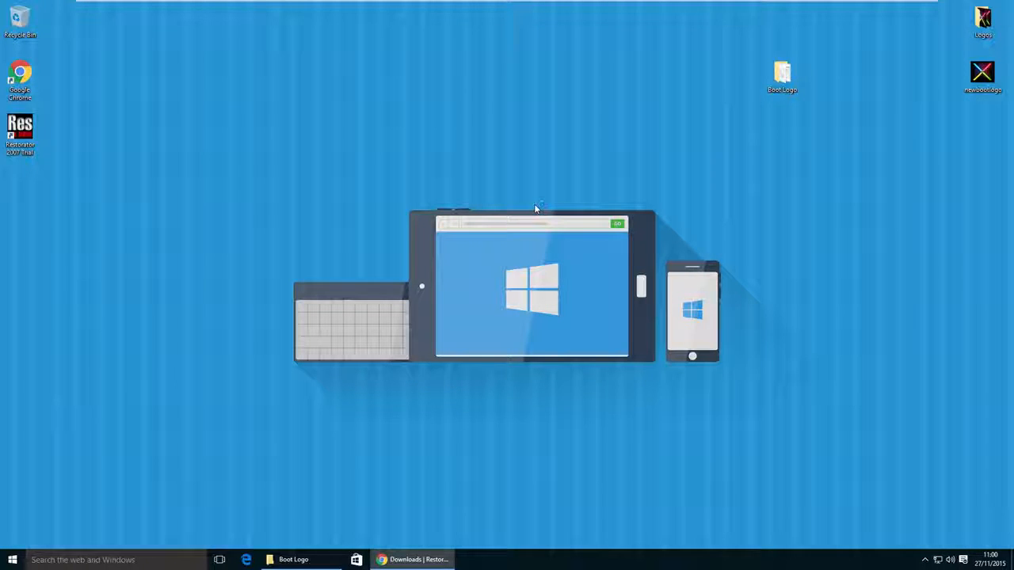
- Launch Restorator 2007 Trial from the desktop, accept the trial reminder, and decline associating .res files
double_click(23, 136)
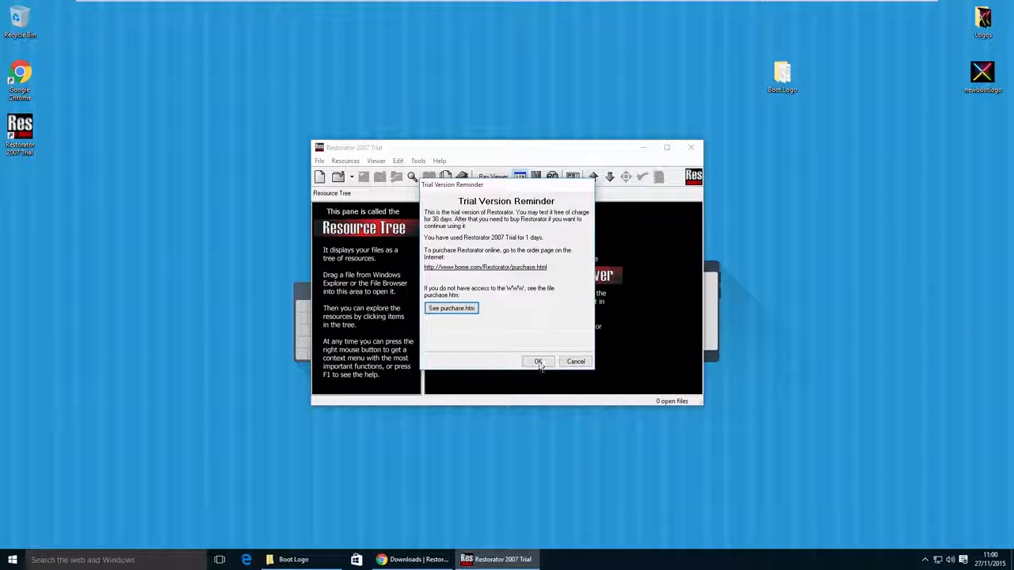
left_click(538, 361)
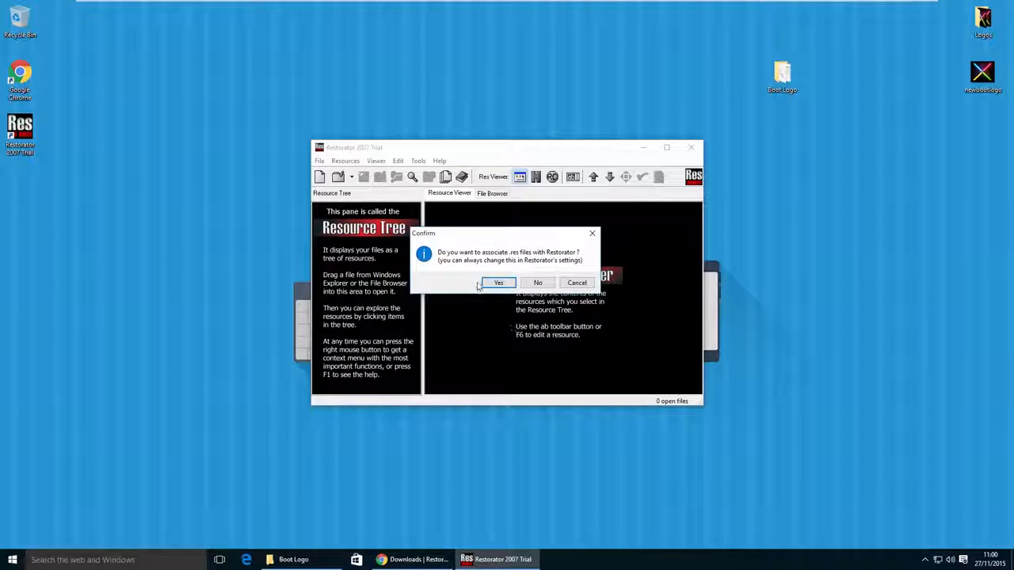
left_click(546, 284)
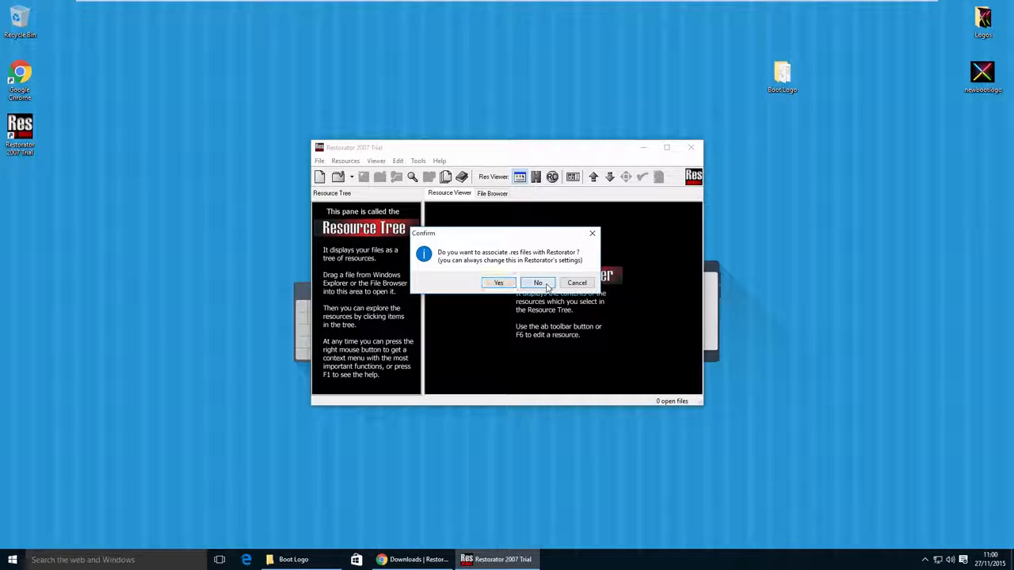
- Open bootres.dll from the desktop's Boot Logo folder in Restorator
left_click(8, 17)
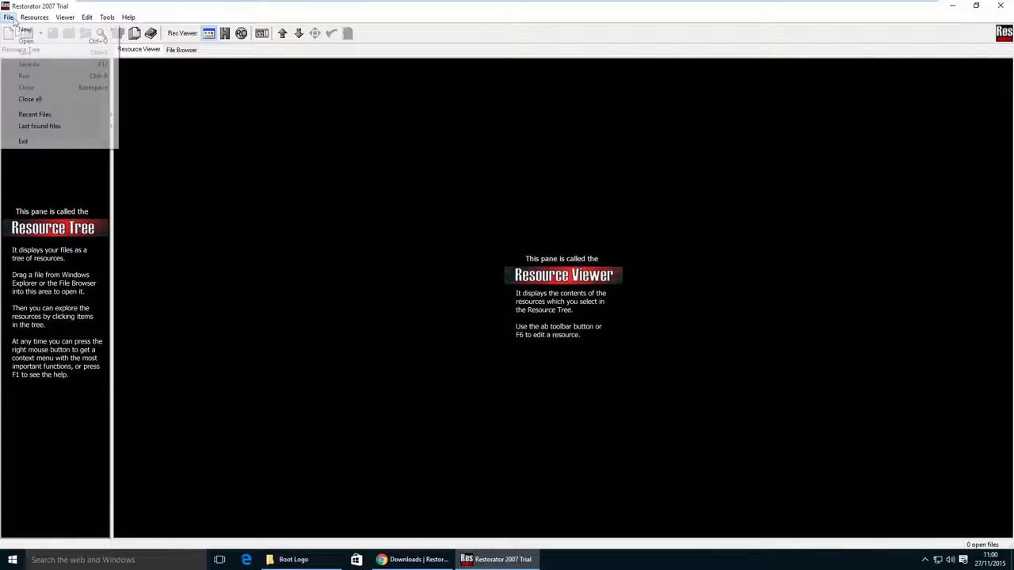
left_click(26, 42)
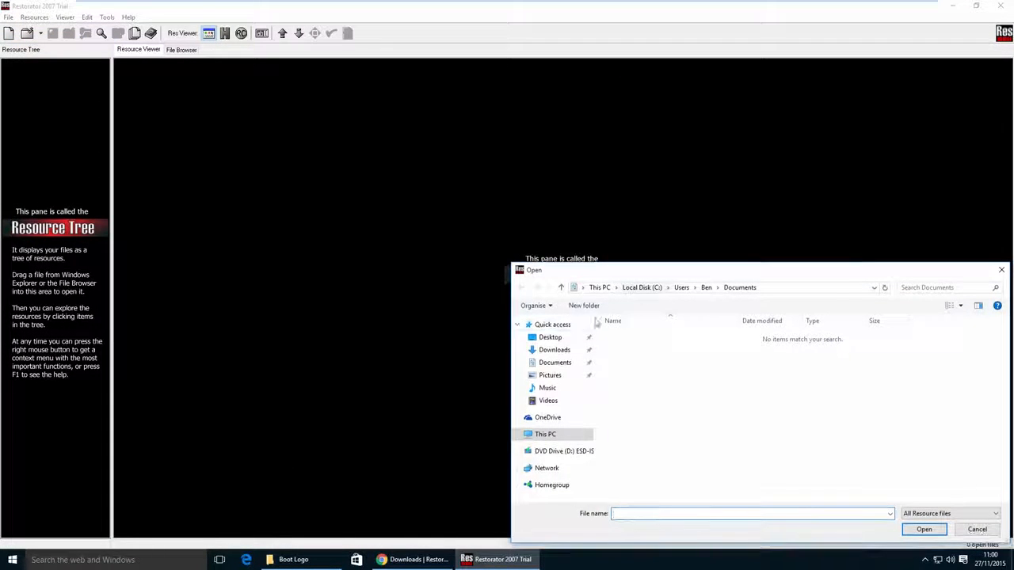
left_click(546, 337)
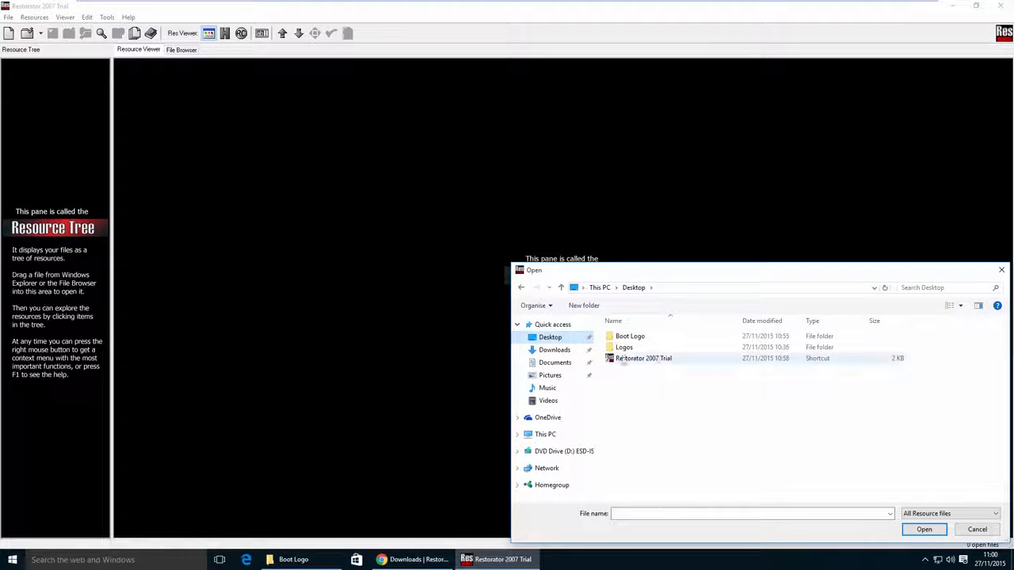
left_click(644, 340)
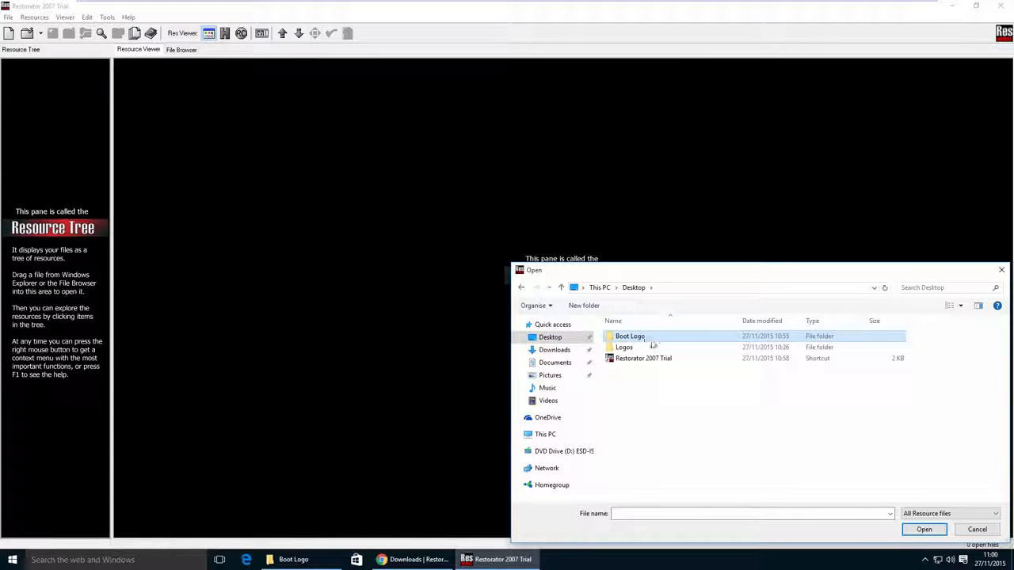
double_click(652, 343)
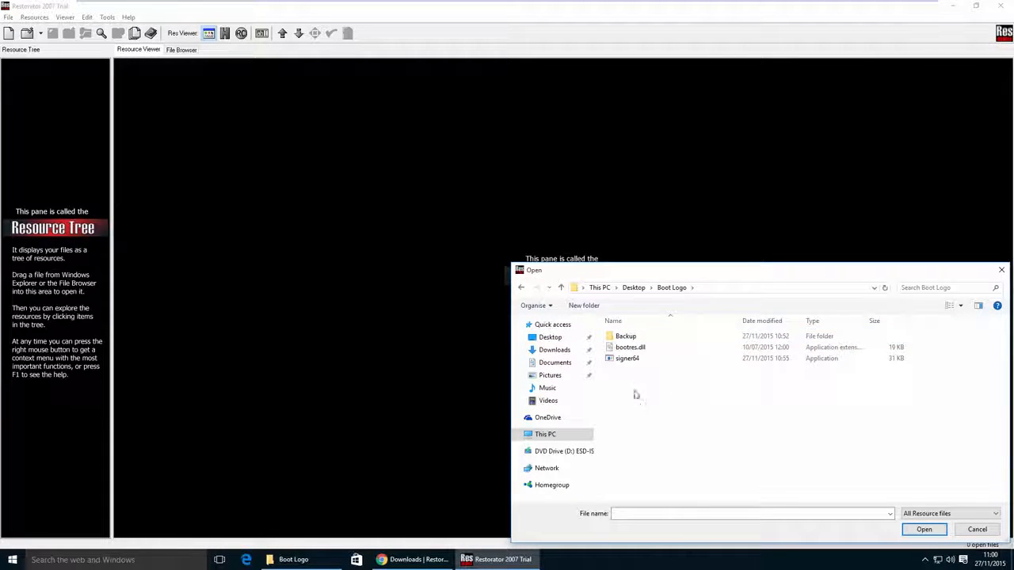
left_click(633, 349)
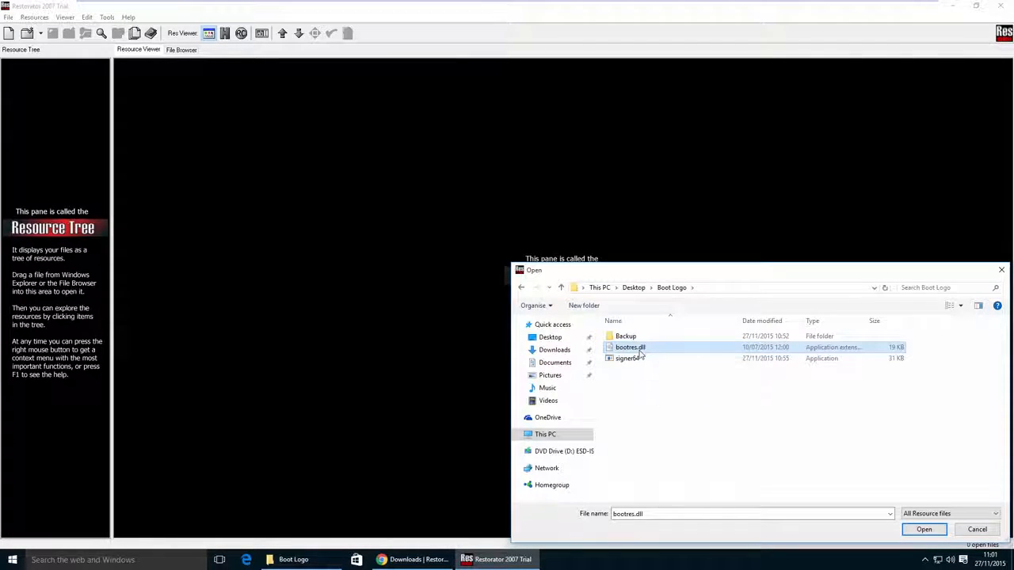
left_click(917, 529)
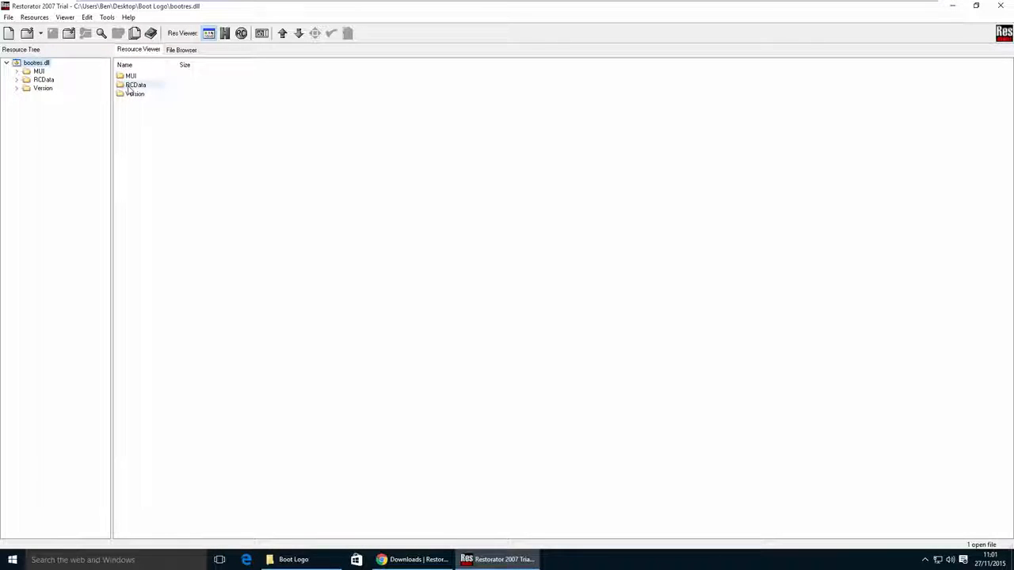
- Extract resource 1 from bootres.dll's RCData folder into the Boot Logo folder as RCDATA_1.wim
double_click(135, 85)
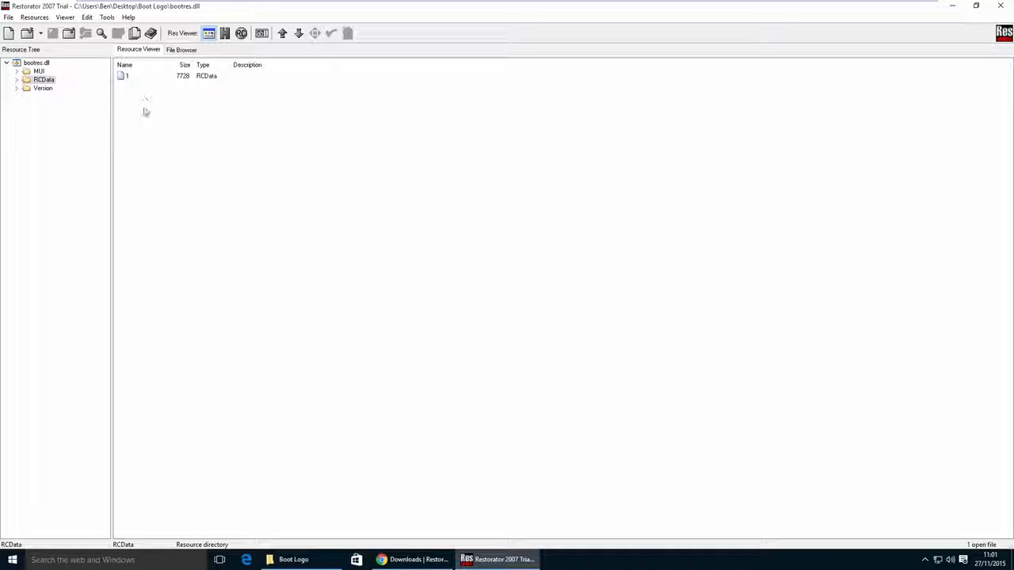
left_click(131, 78)
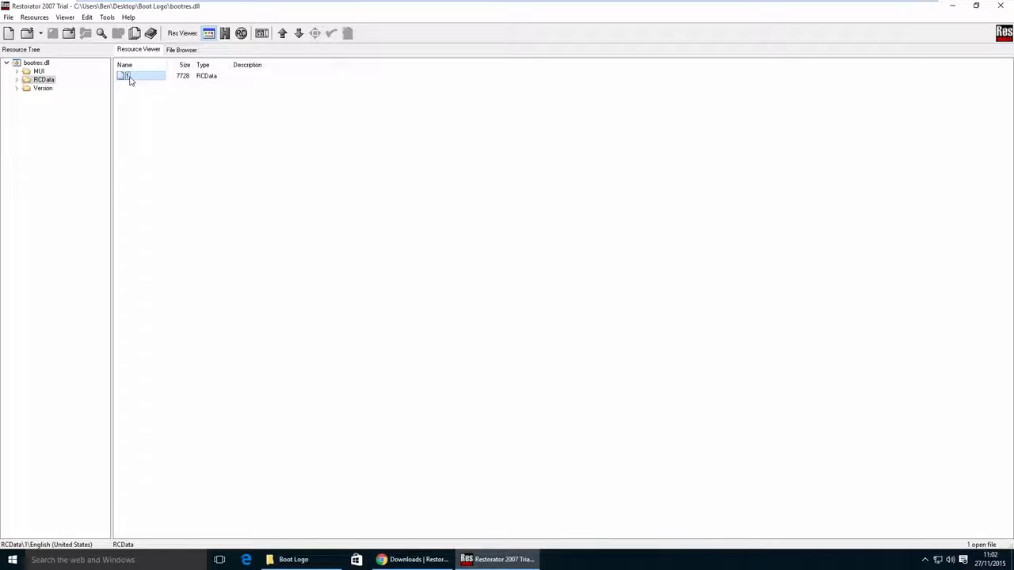
right_click(131, 79)
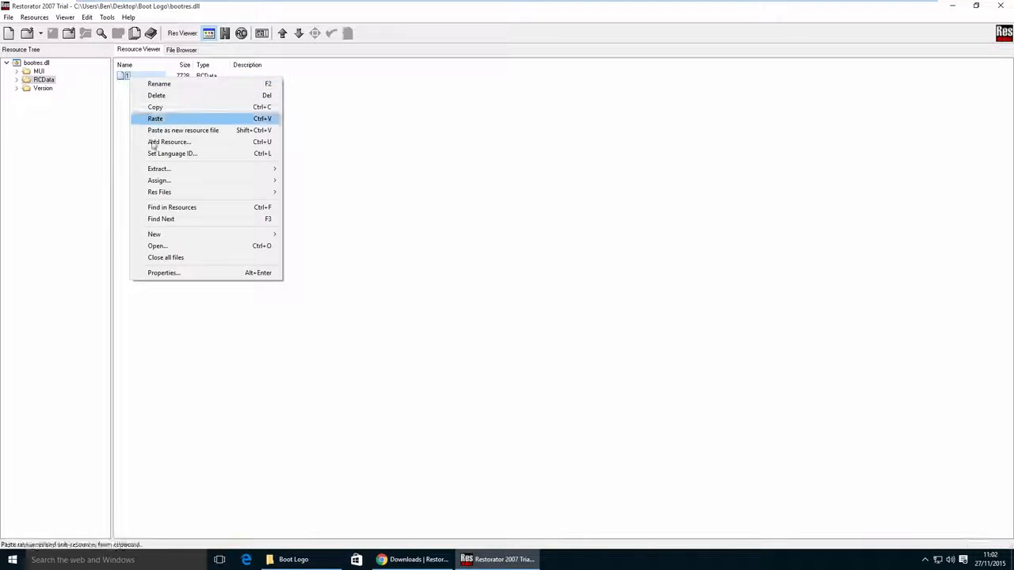
mouse_move(162, 173)
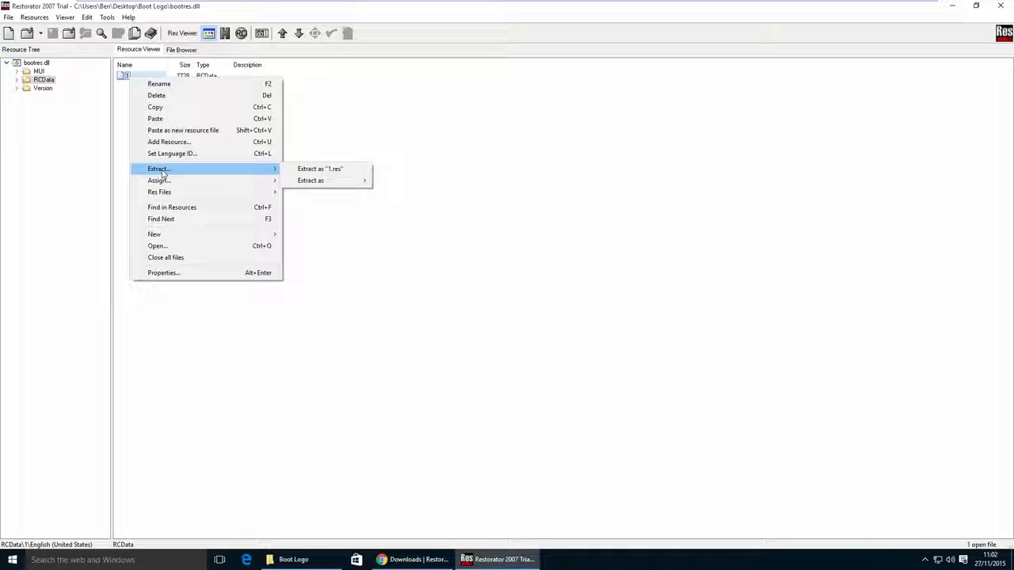
mouse_move(321, 182)
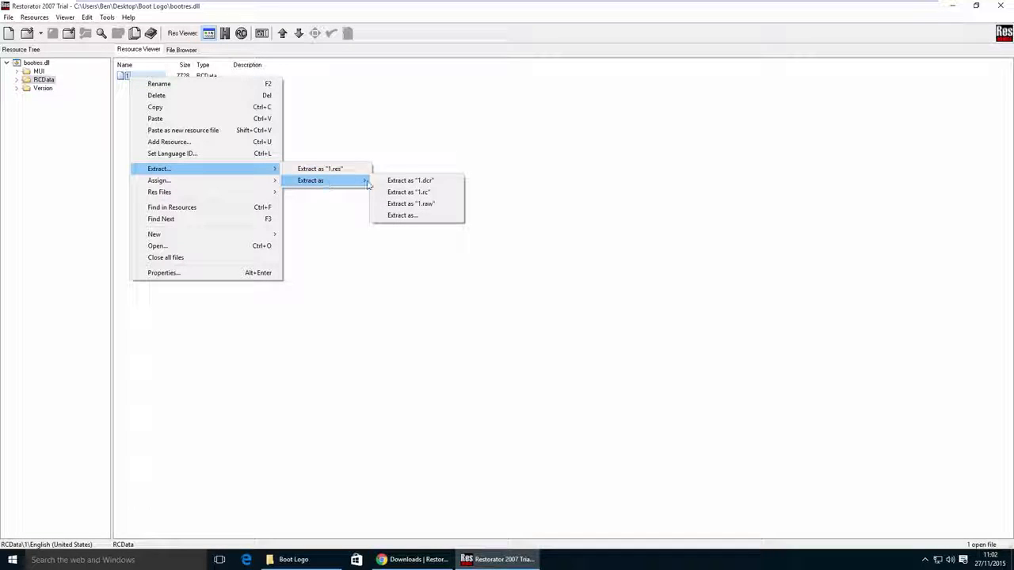
left_click(397, 215)
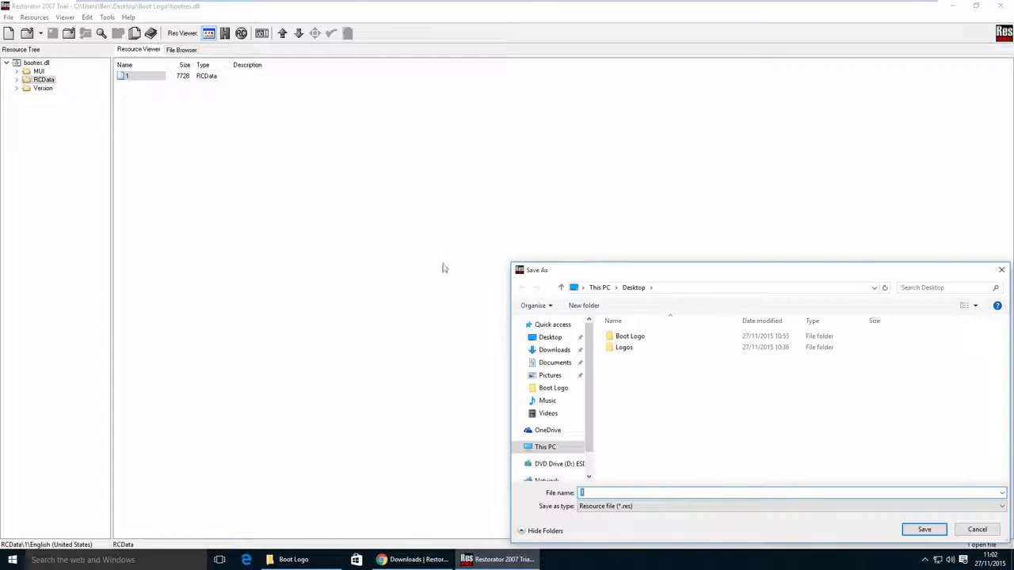
double_click(624, 338)
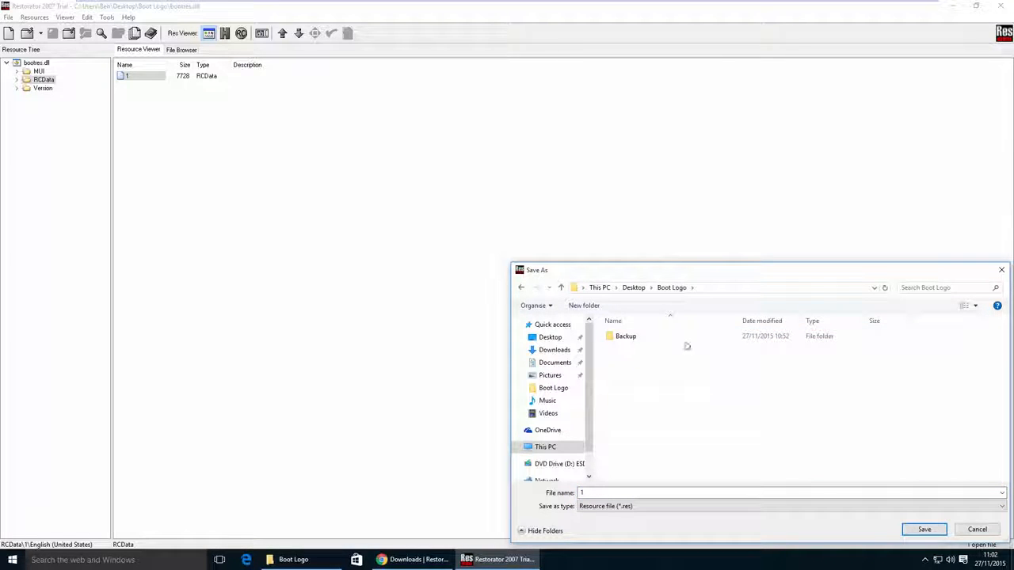
left_click(622, 493)
type("RCDATA")
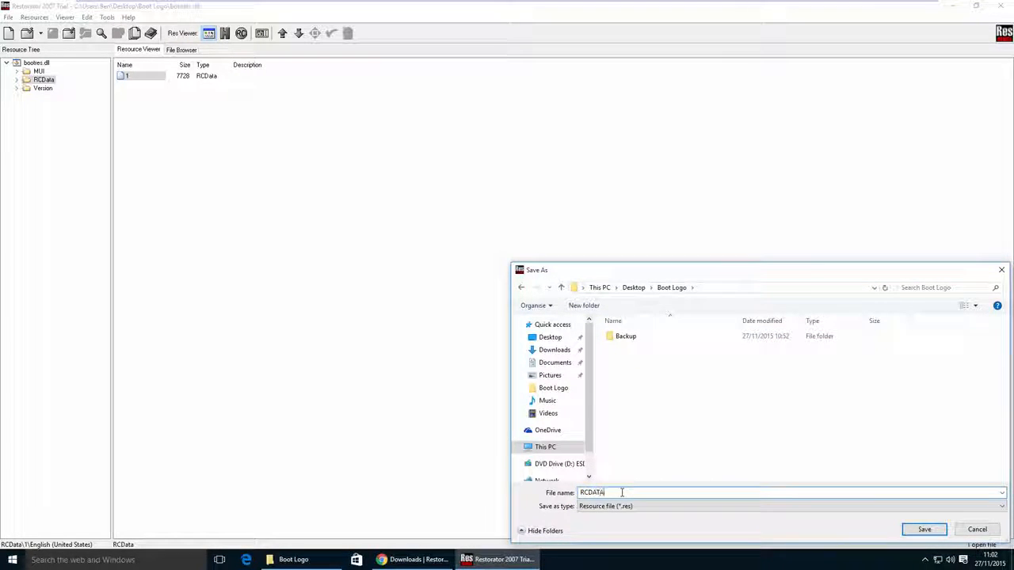
type("_1.wim")
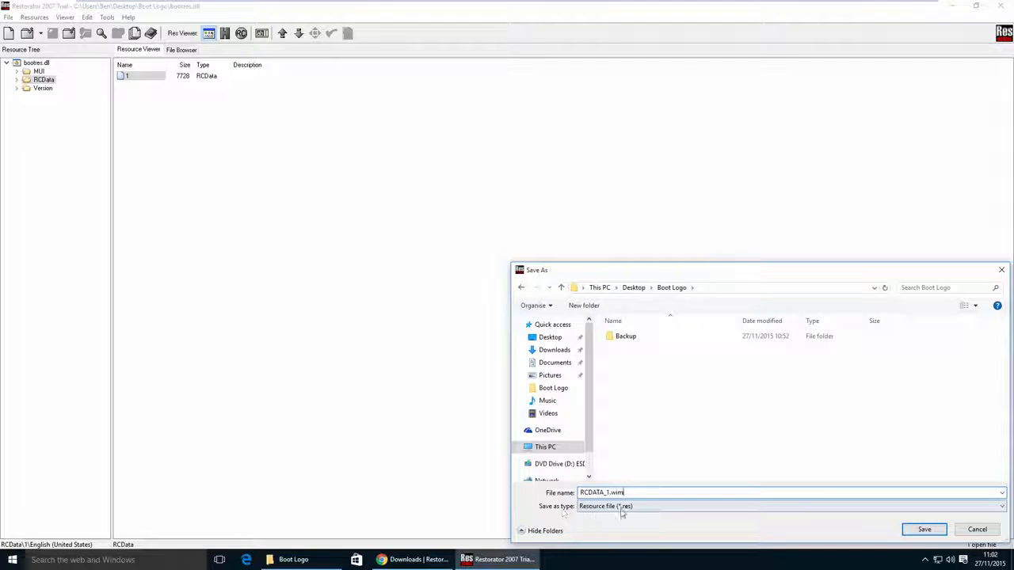
left_click(679, 507)
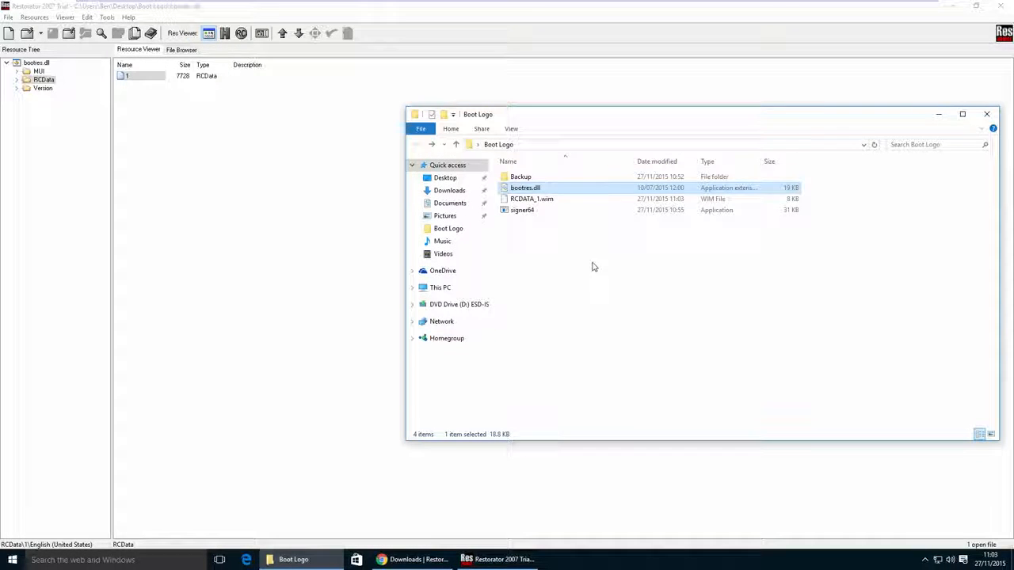
- Extract RCDATA_1.wim with 7-Zip into its own RCDATA_1 folder and open that folder
left_click(530, 199)
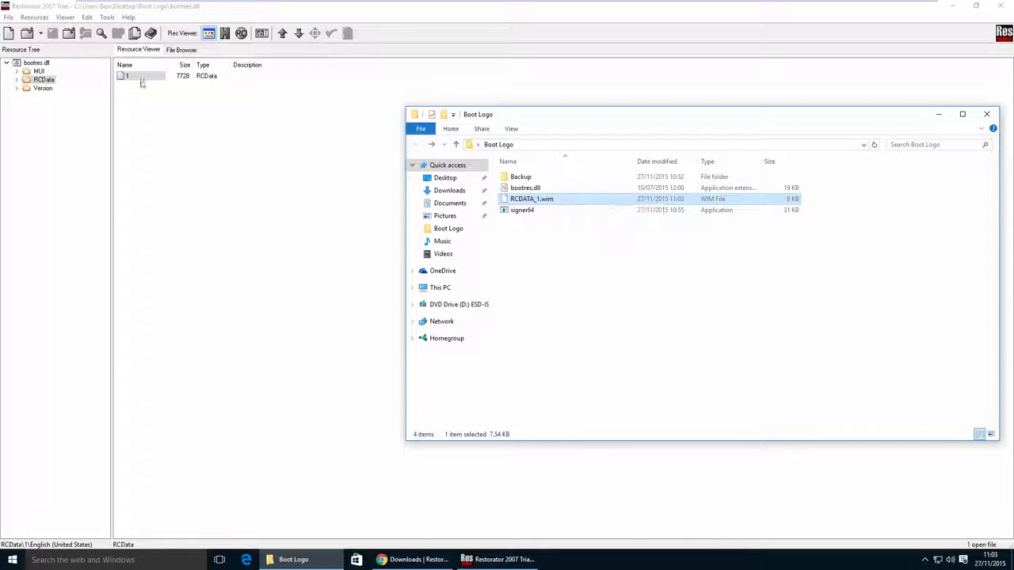
right_click(528, 201)
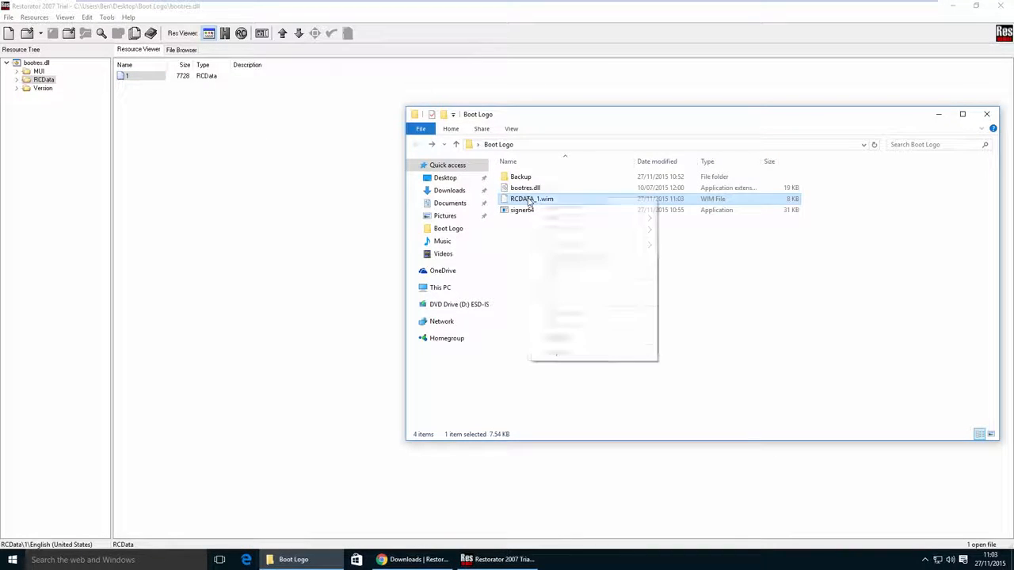
mouse_move(576, 220)
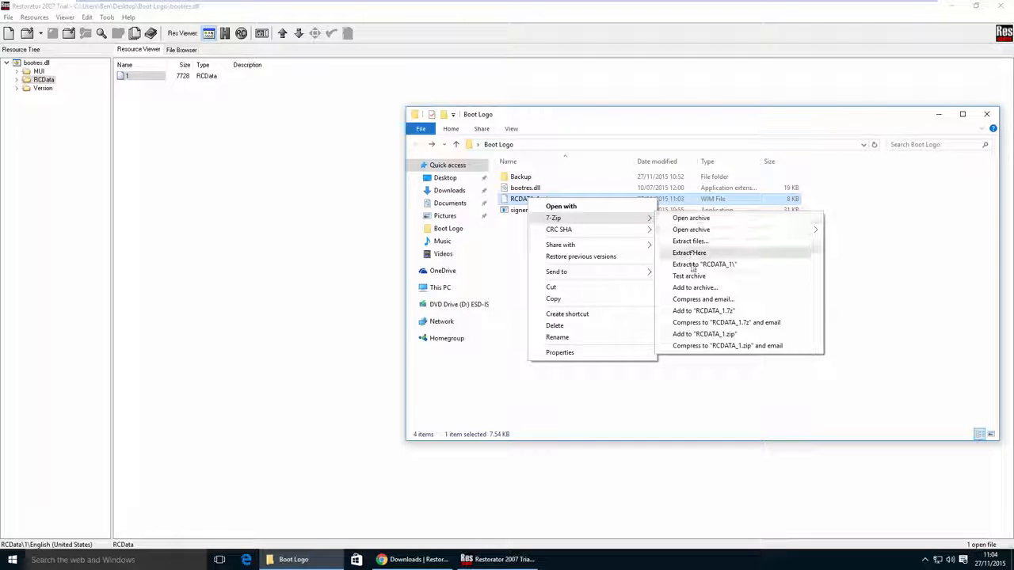
left_click(734, 270)
left_click_drag(885, 258, 687, 283)
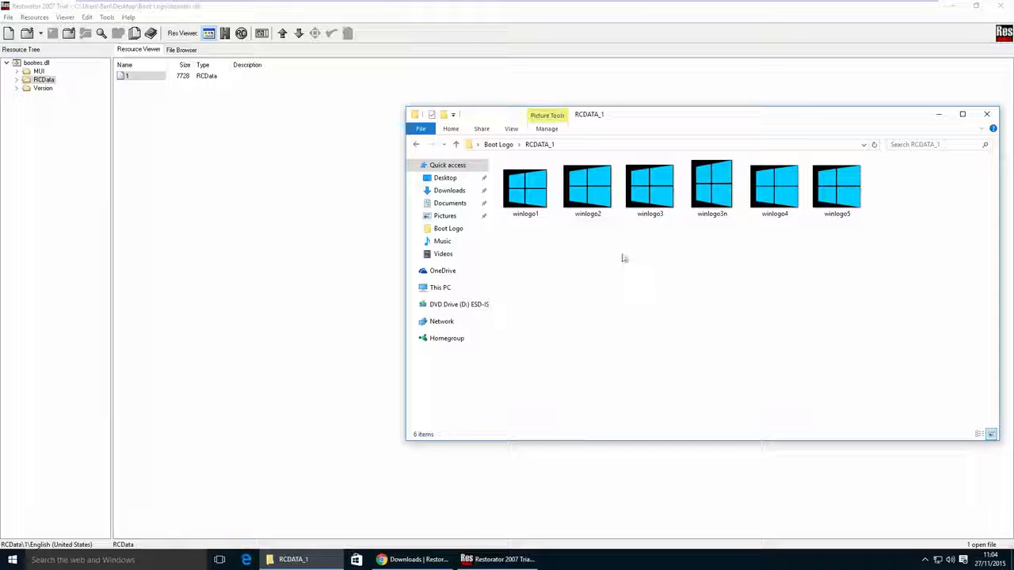
- Examine the dimensions, bit depth and file type in the detailed properties of the extracted winlogo5 image
right_click(834, 182)
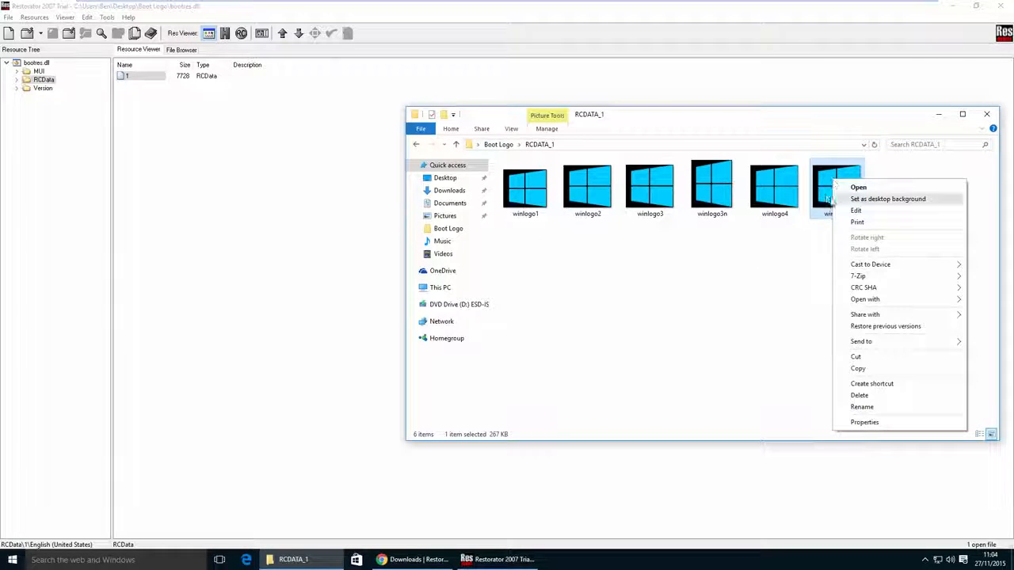
left_click(862, 407)
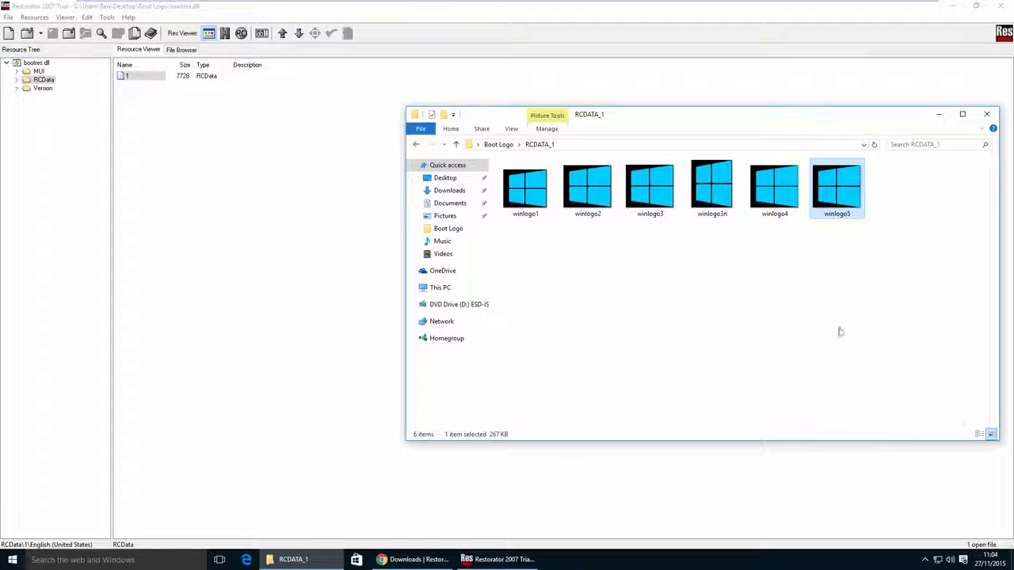
left_click(886, 206)
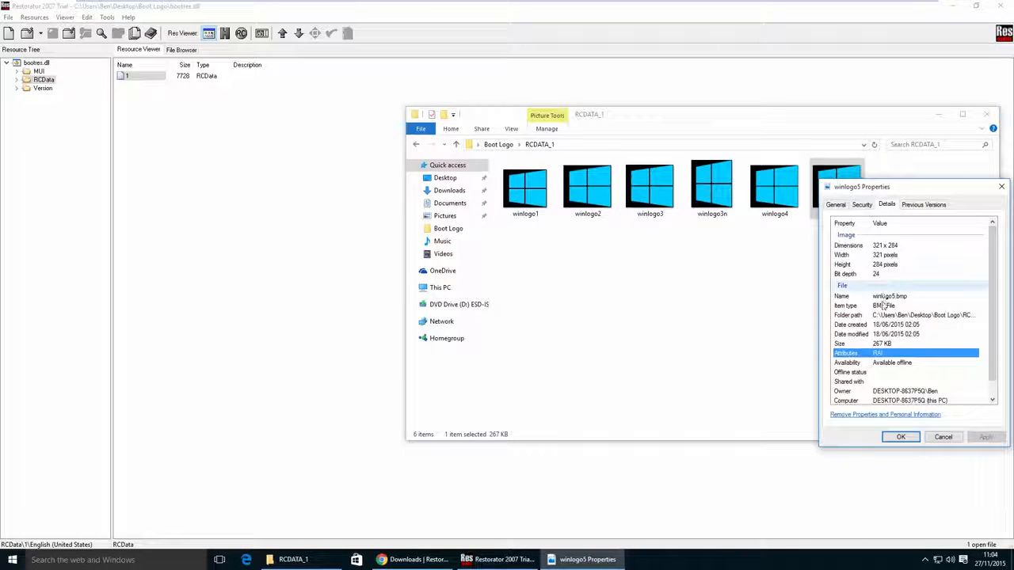
left_click(879, 248)
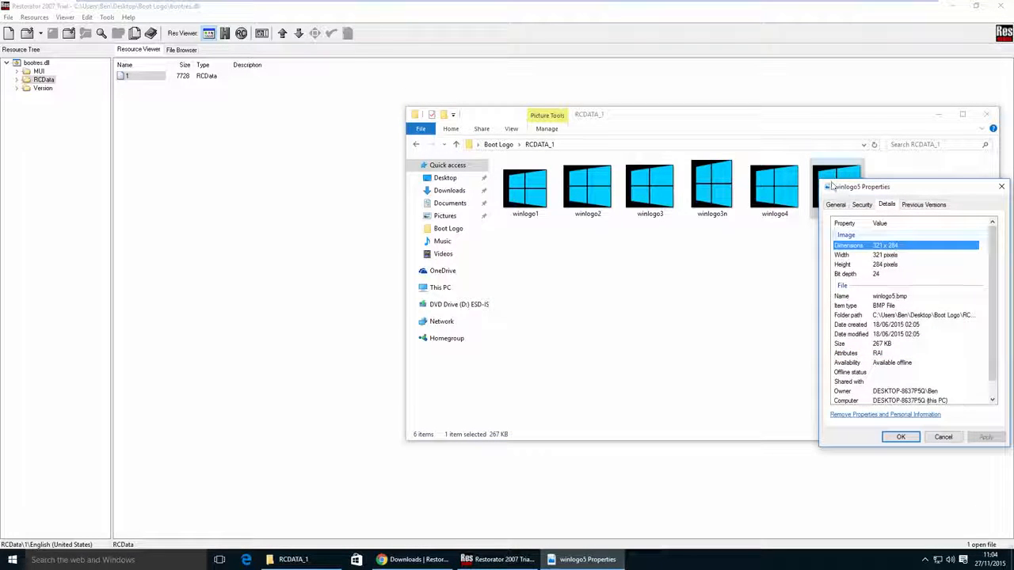
left_click(879, 274)
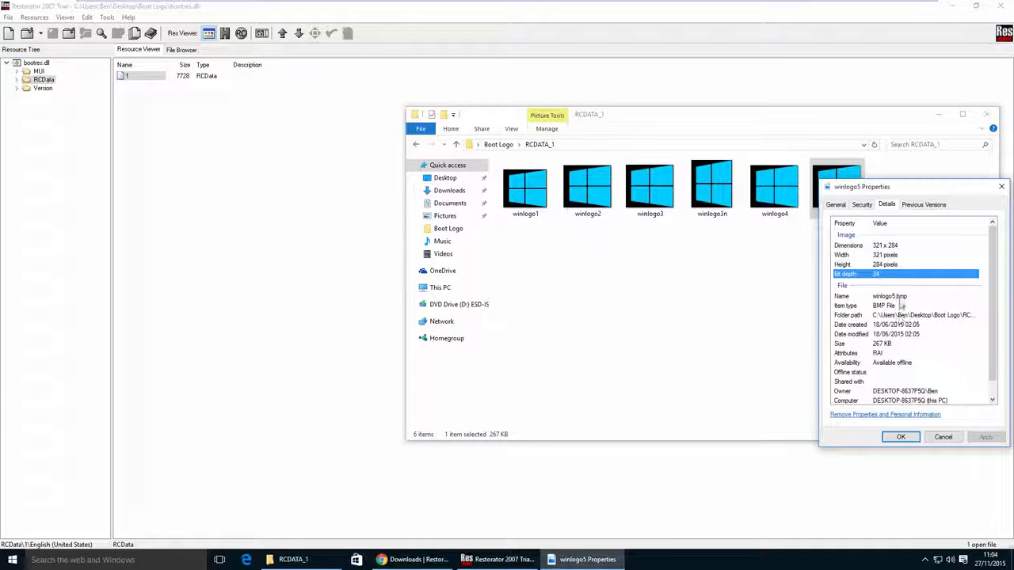
left_click(885, 306)
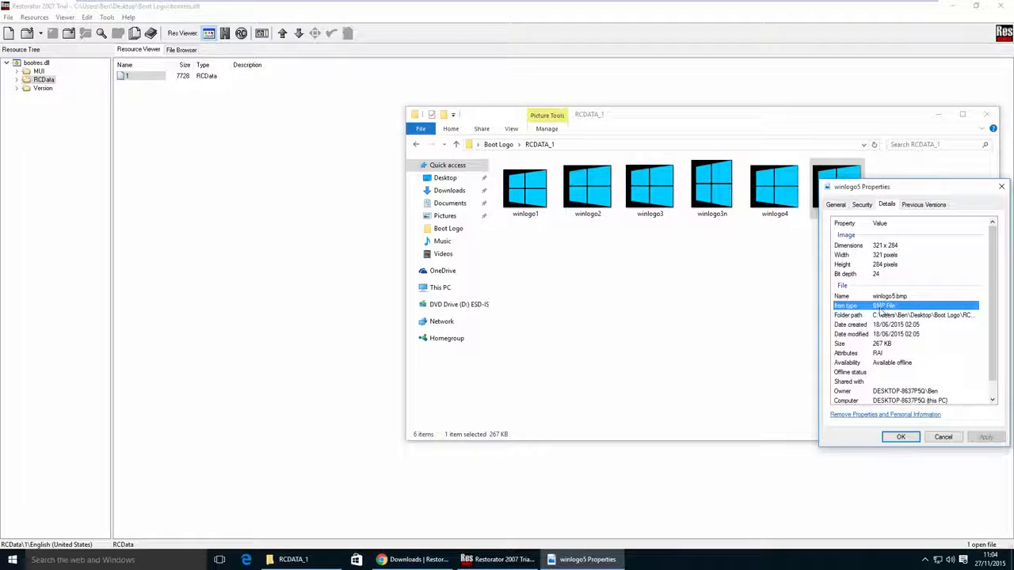
left_click(883, 274)
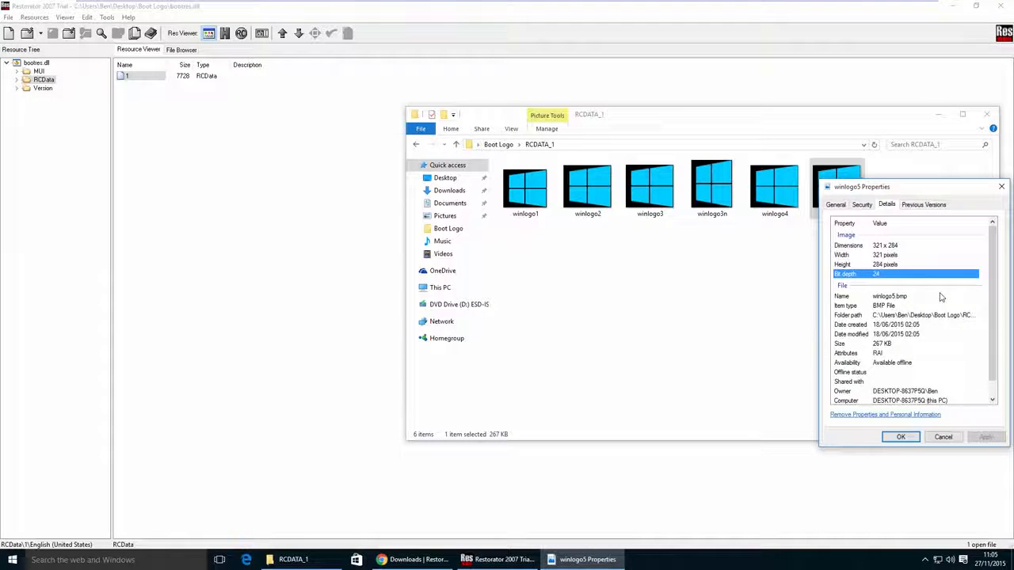
left_click(1001, 187)
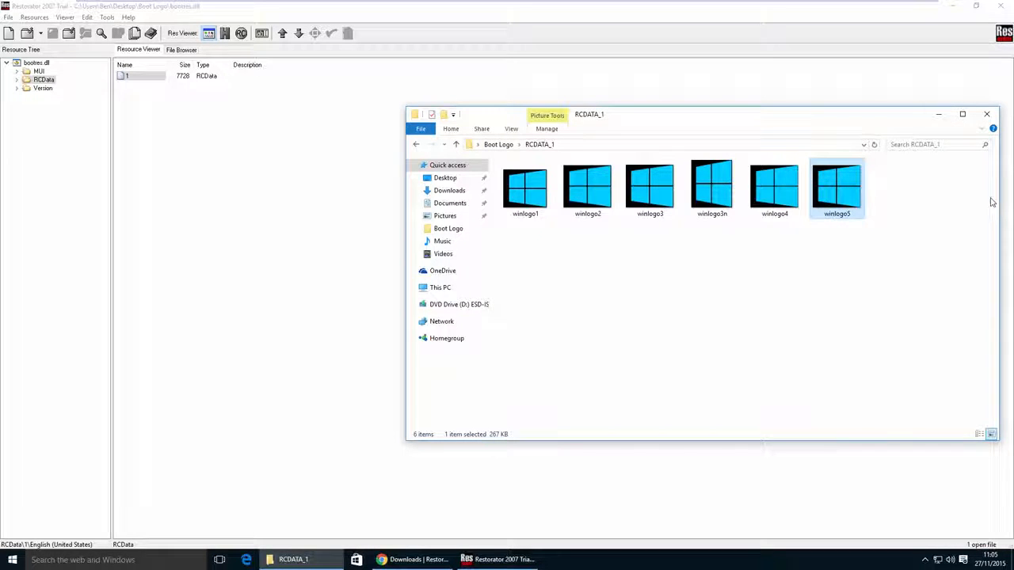
- Minimize the RCDATA_1 folder and Restorator windows, and open the desktop's newbootlogo.png in GIMP
left_click(938, 114)
left_click(944, 12)
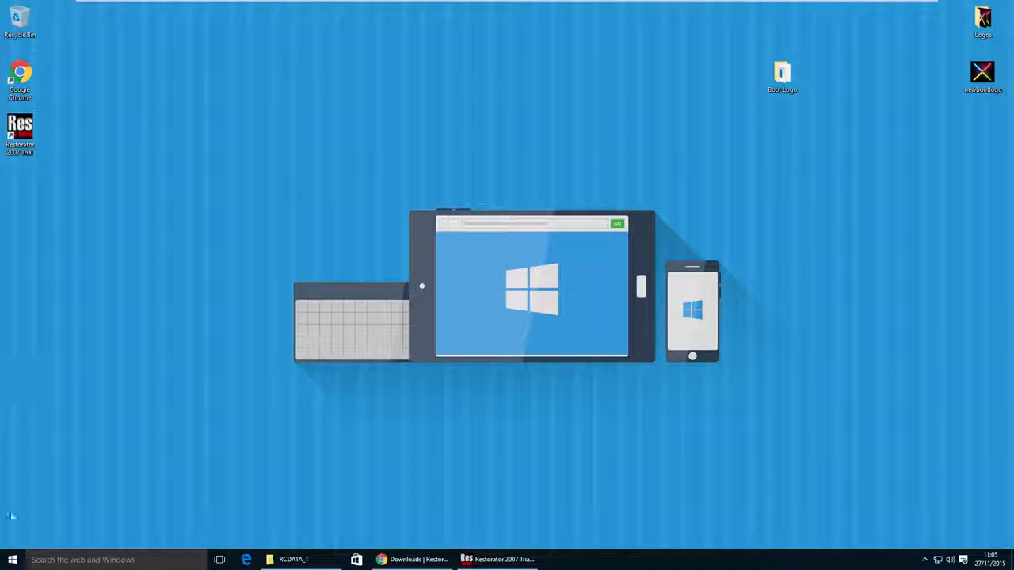
left_click(12, 560)
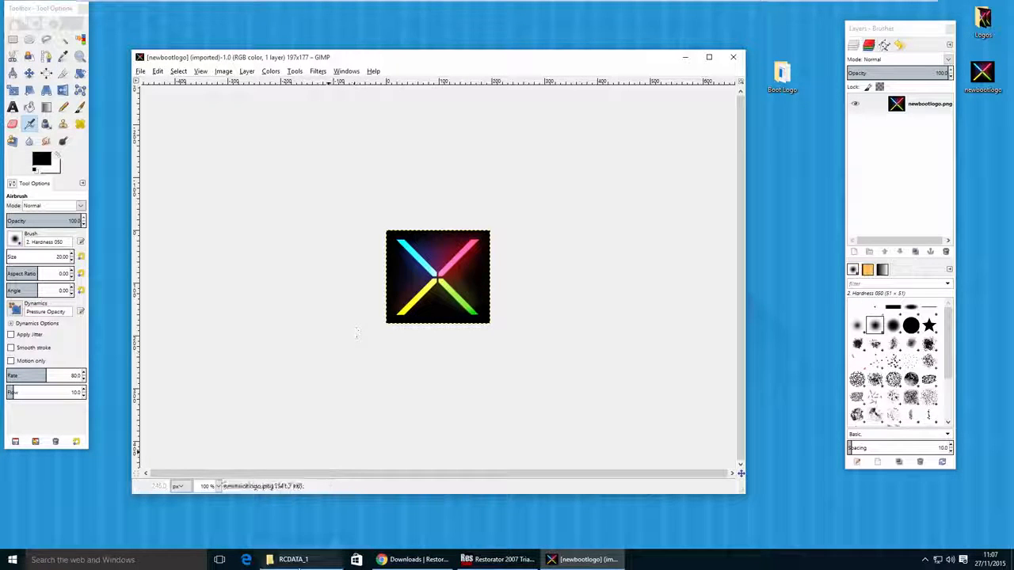
- Return to the RCDATA_1 folder and check winlogo5's pixel dimensions in its detailed properties
left_click(293, 559)
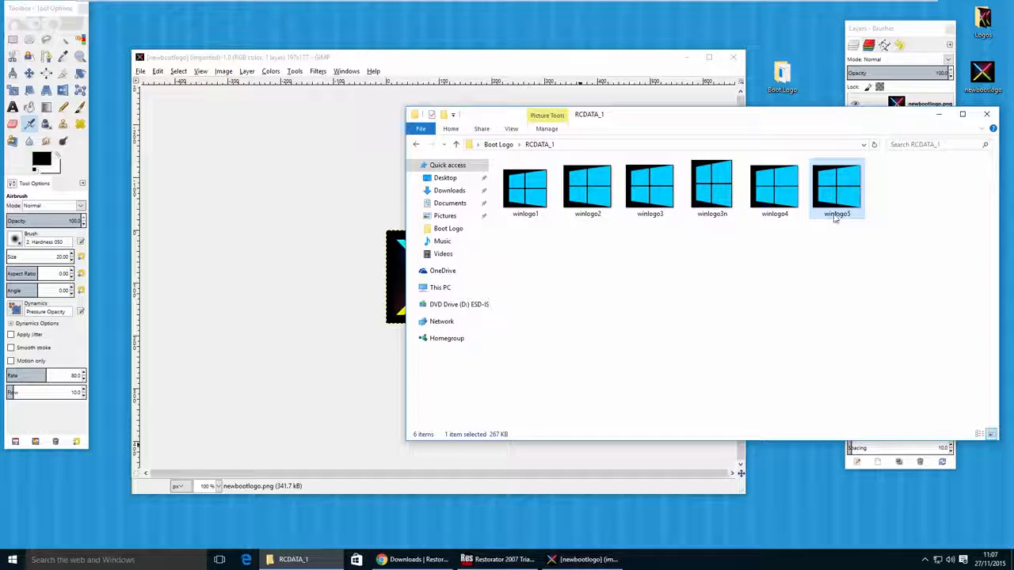
right_click(840, 204)
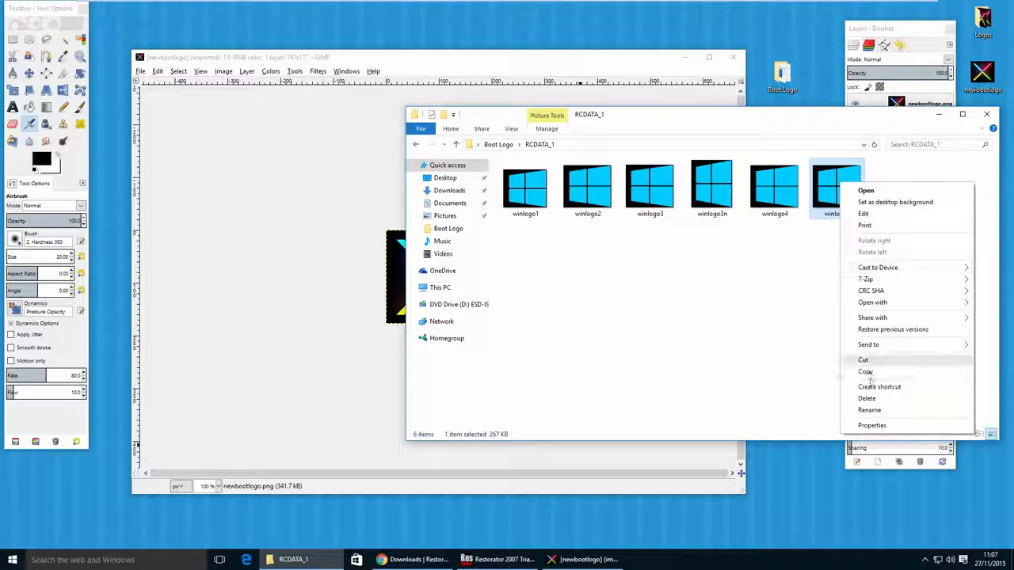
left_click(871, 426)
left_click(876, 249)
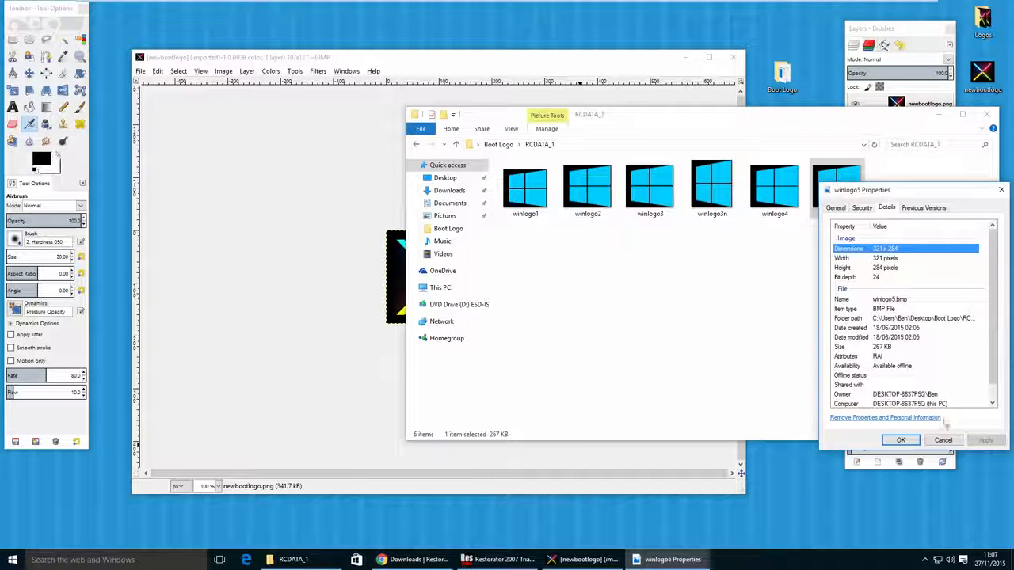
left_click(947, 439)
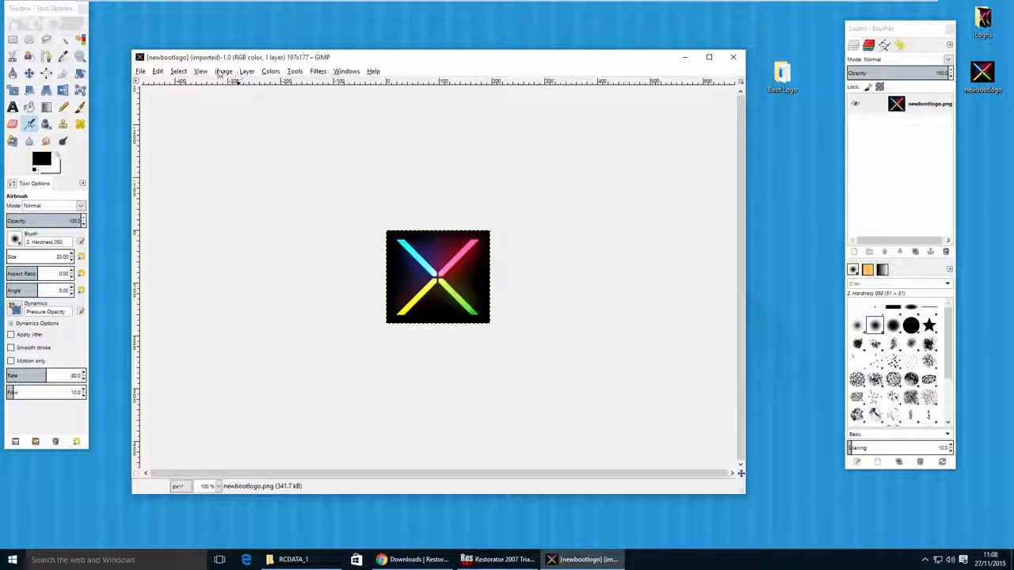
- Scale the newbootlogo image in GIMP to 321 × 288 pixels with cubic interpolation
left_click(222, 72)
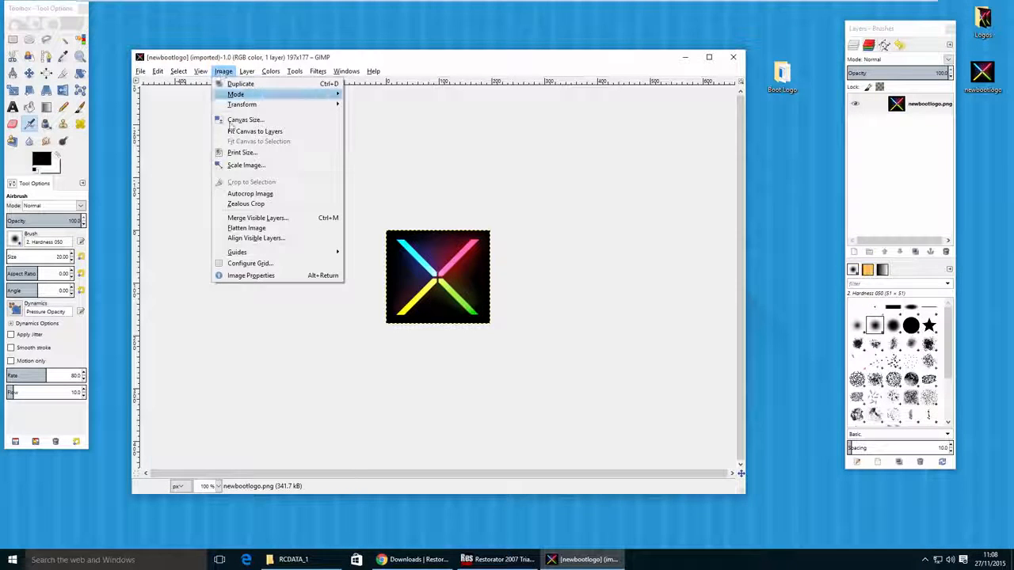
left_click(241, 167)
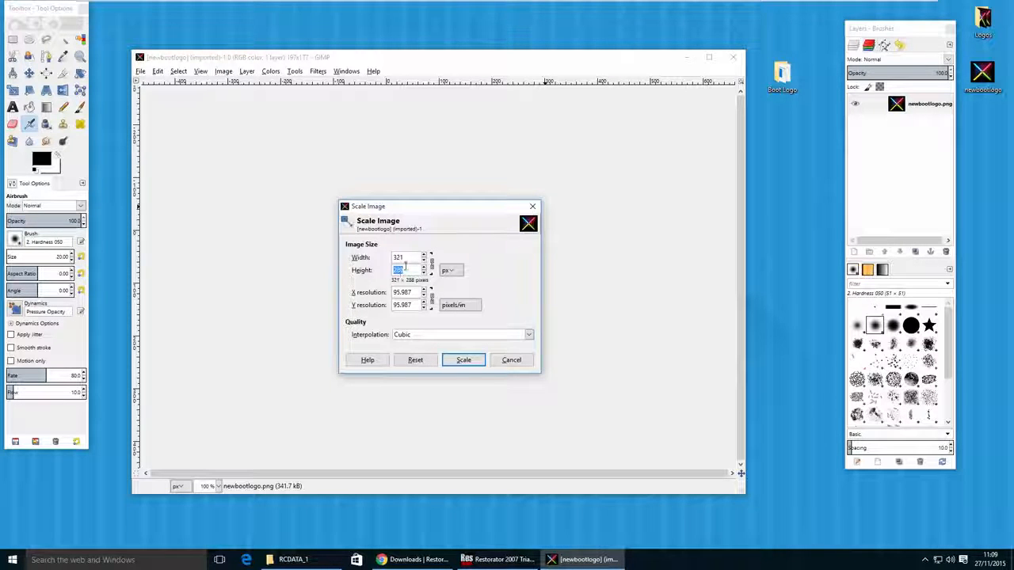
left_click(409, 270)
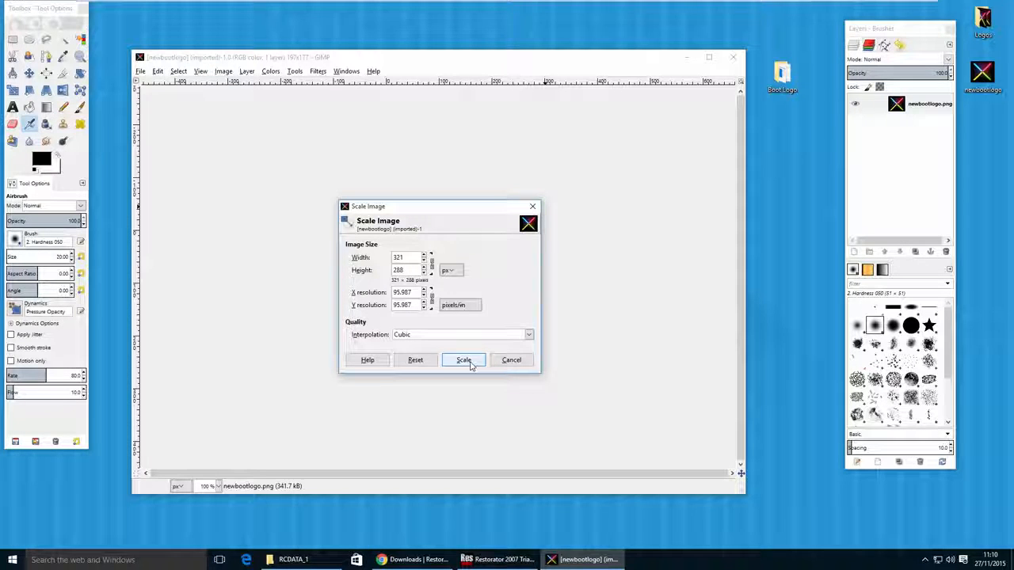
left_click(466, 363)
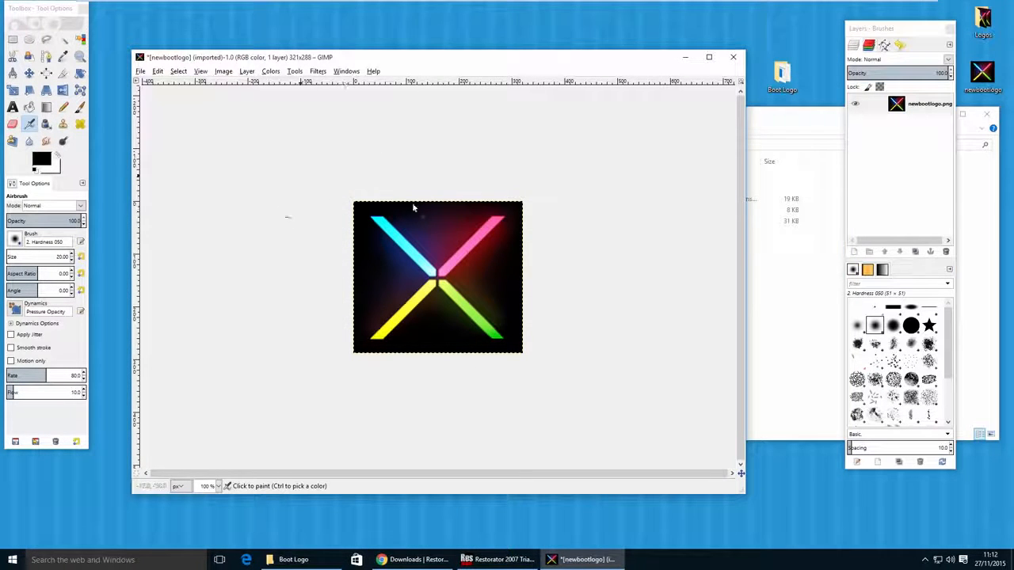
- Export the scaled logo to the Boot Logo folder as a Windows BMP image named winlogo5.bmp, keeping the default BMP options
left_click(141, 72)
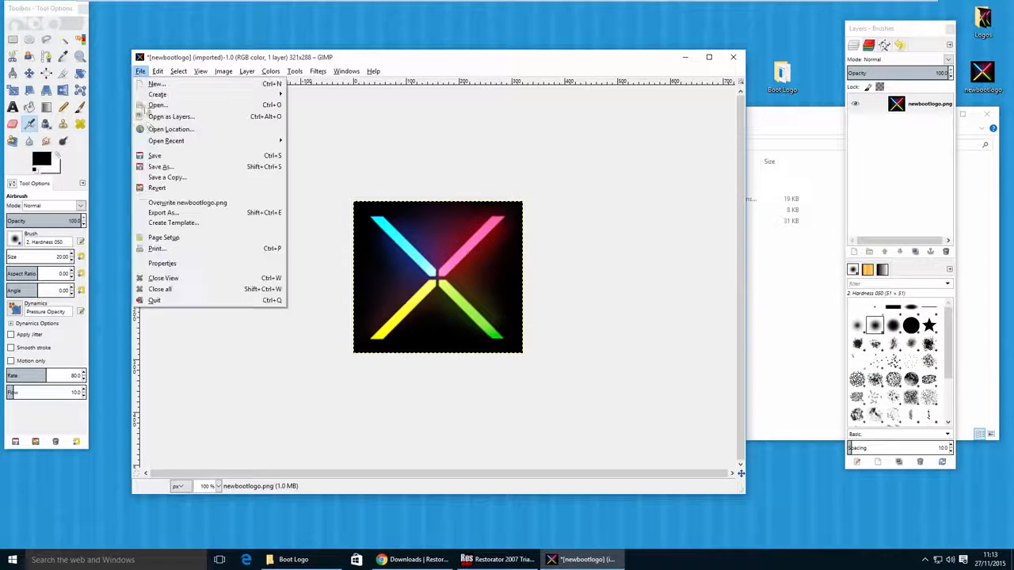
left_click(163, 212)
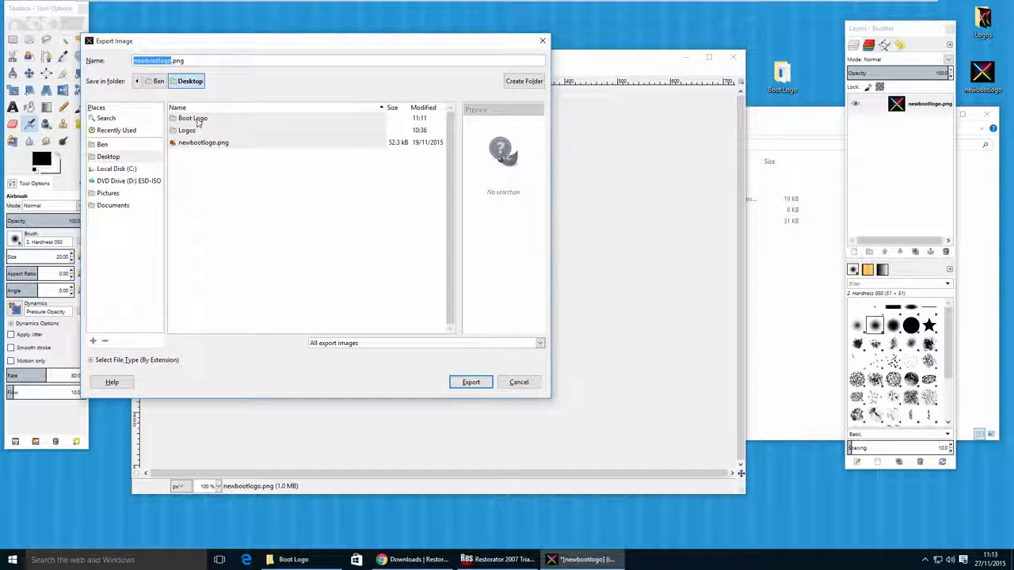
double_click(224, 122)
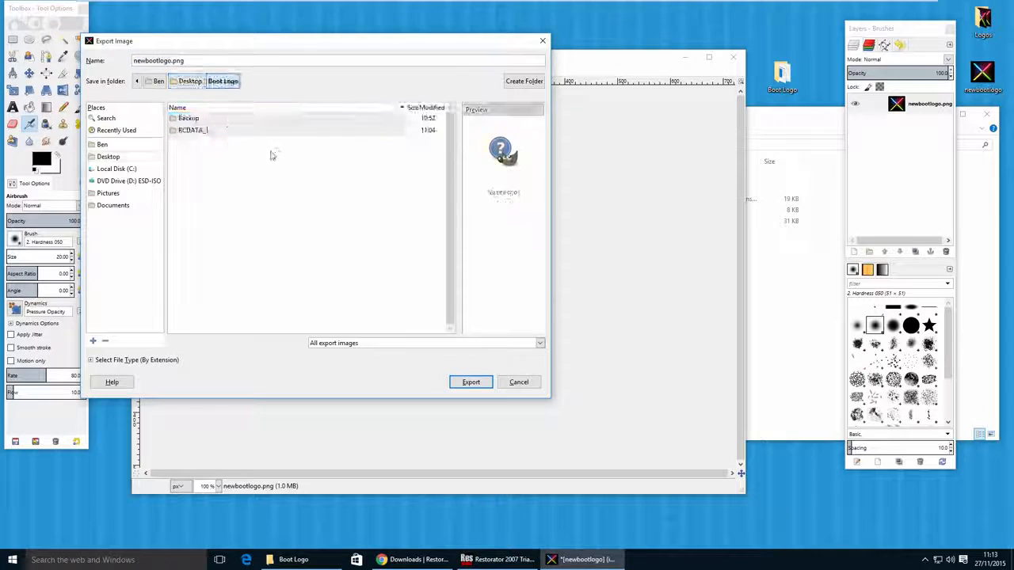
left_click(92, 360)
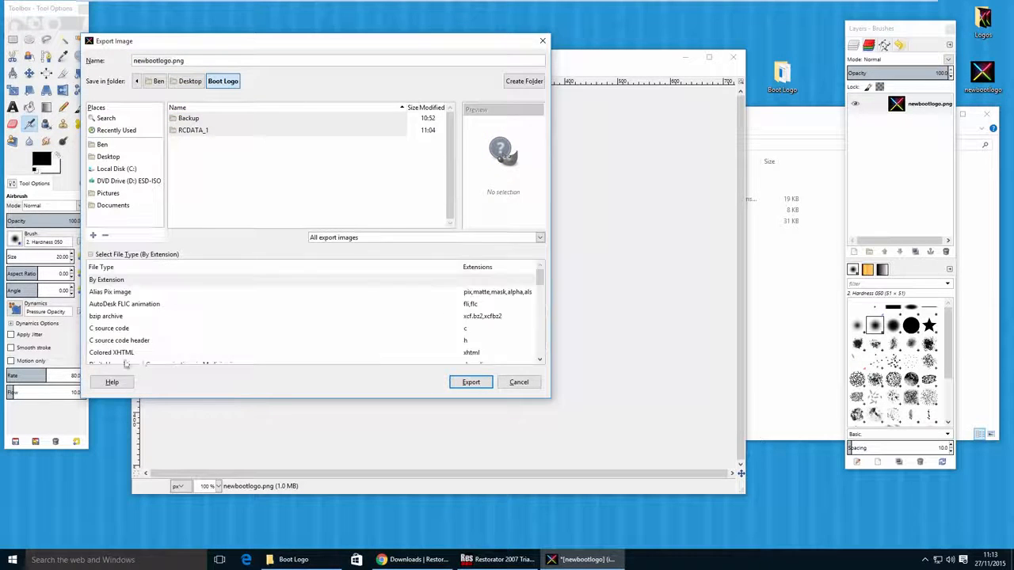
scroll(220, 318, "down", 10)
left_click(164, 310)
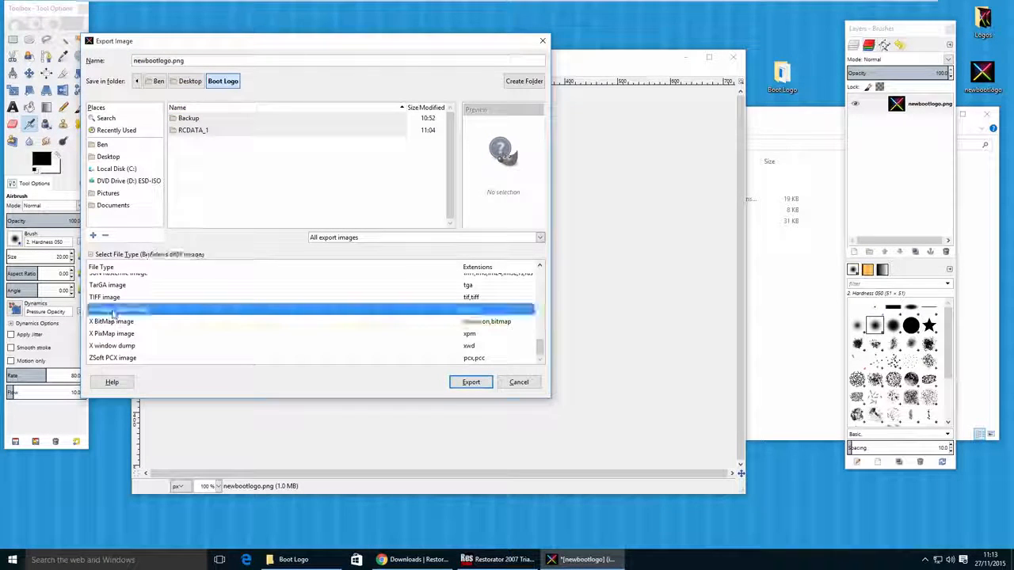
double_click(145, 61)
key("BackSpace")
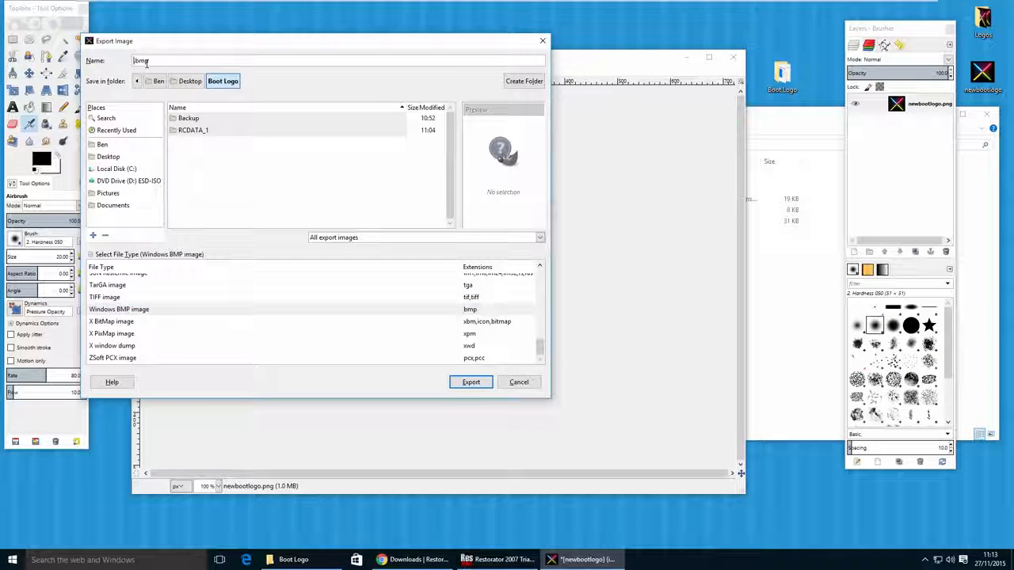
type("winlogo5")
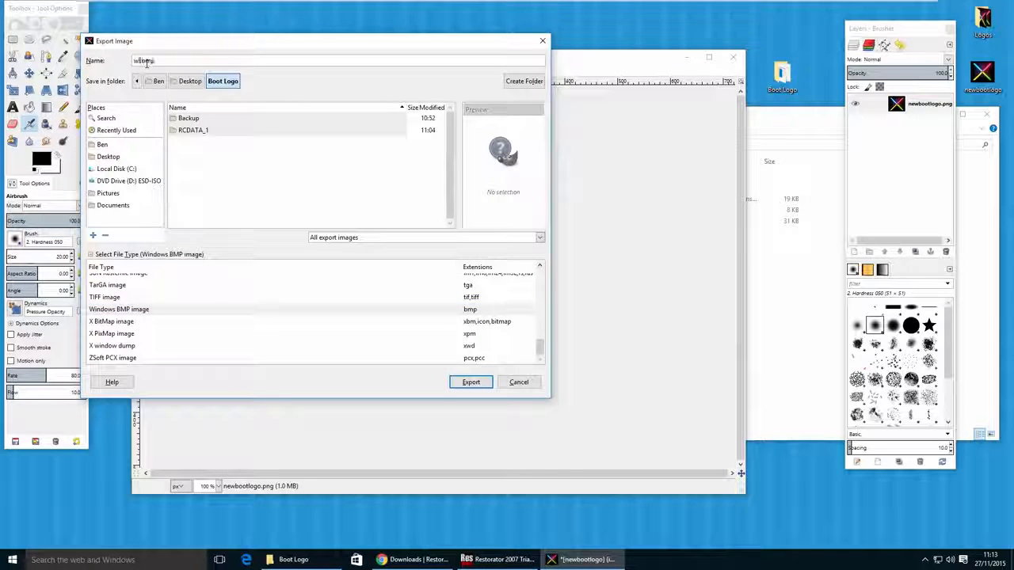
left_click(471, 382)
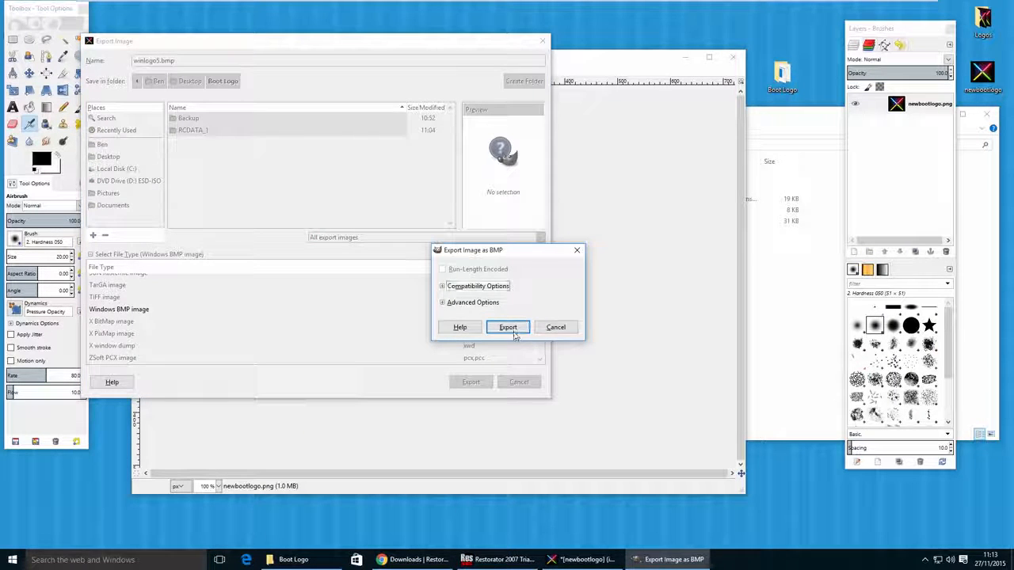
left_click(507, 327)
- Locate the exported winlogo5 in the Boot Logo folder, and check winlogo4's pixel dimensions in the RCDATA_1 folder
key("alt+Tab")
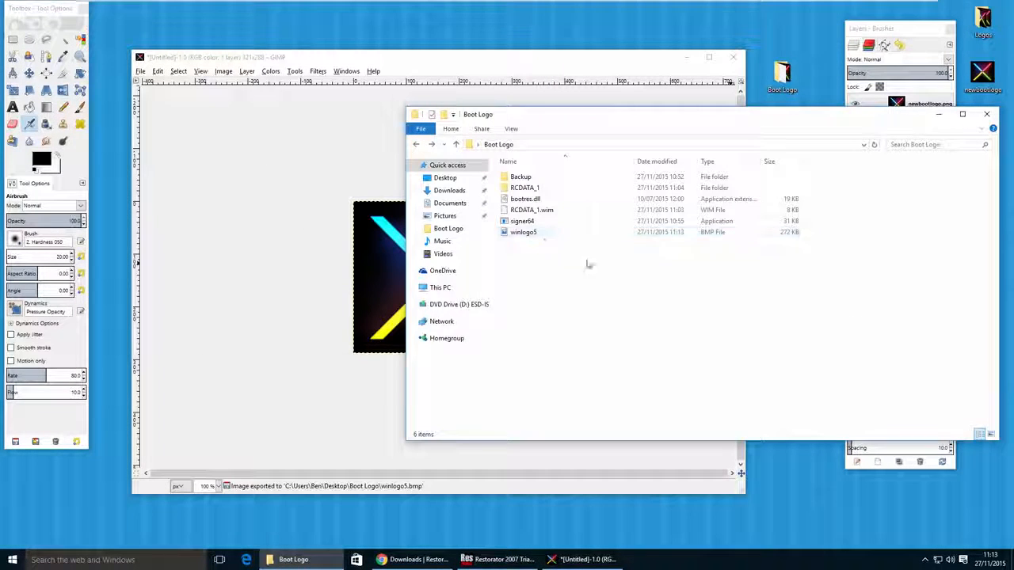
left_click(547, 233)
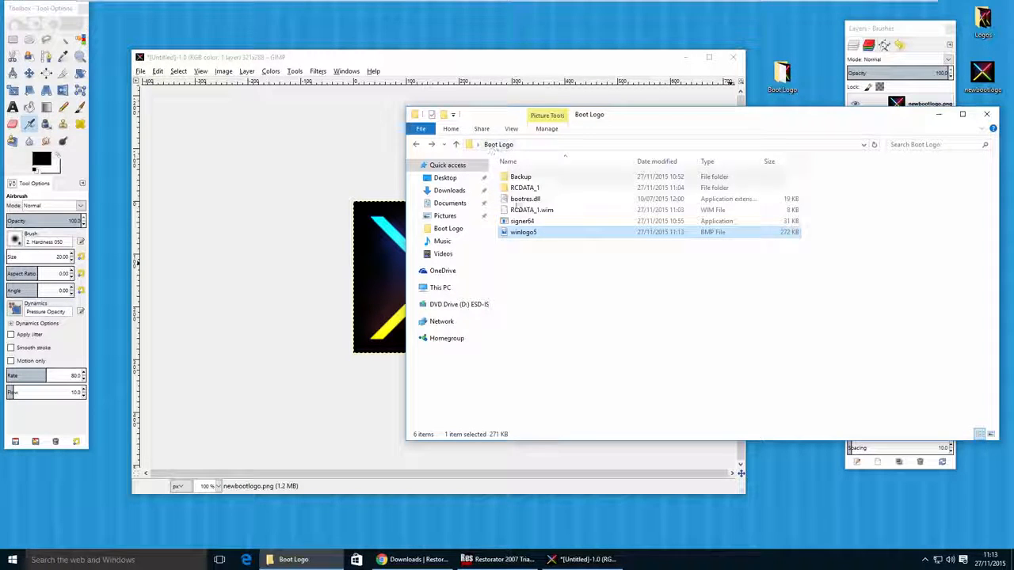
double_click(524, 188)
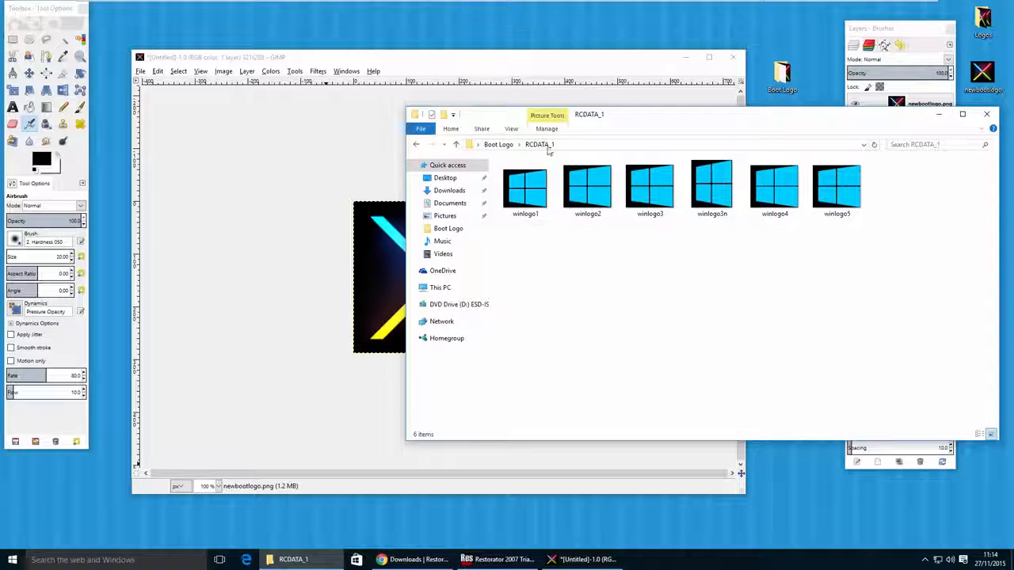
right_click(784, 208)
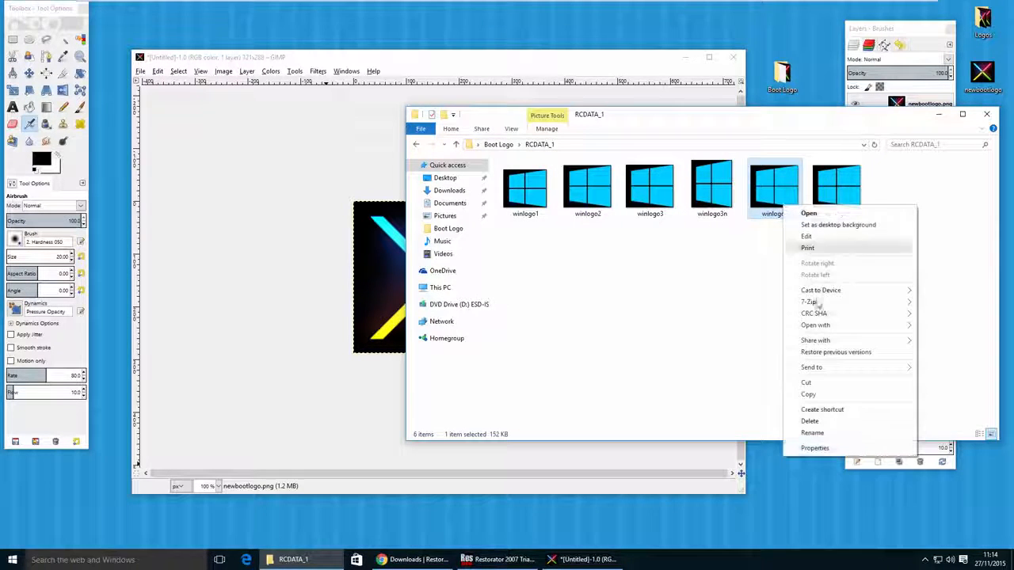
left_click(816, 449)
left_click(854, 231)
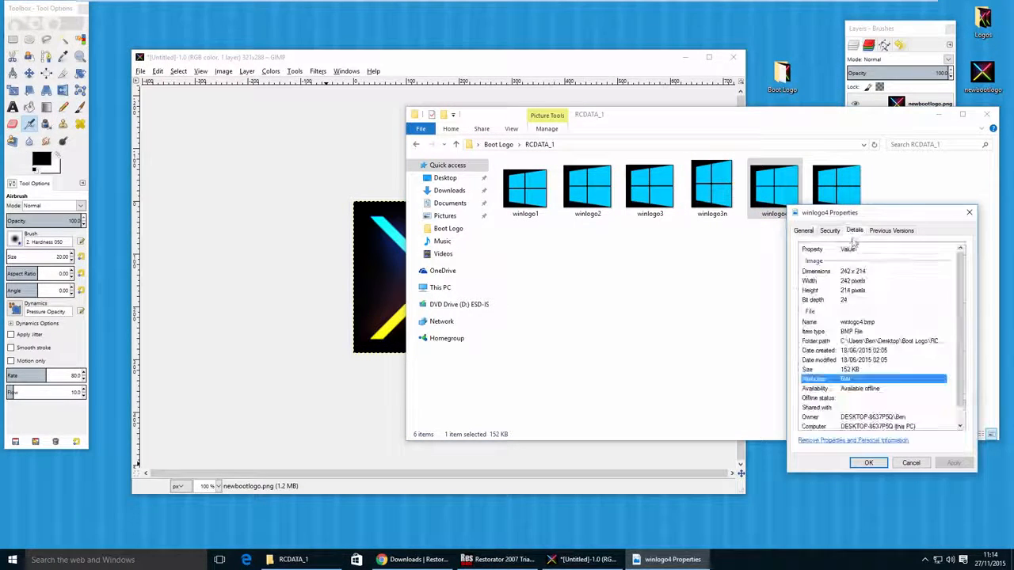
- Scale the newbootlogo image in GIMP to 242 × 217 pixels with cubic interpolation
left_click(827, 271)
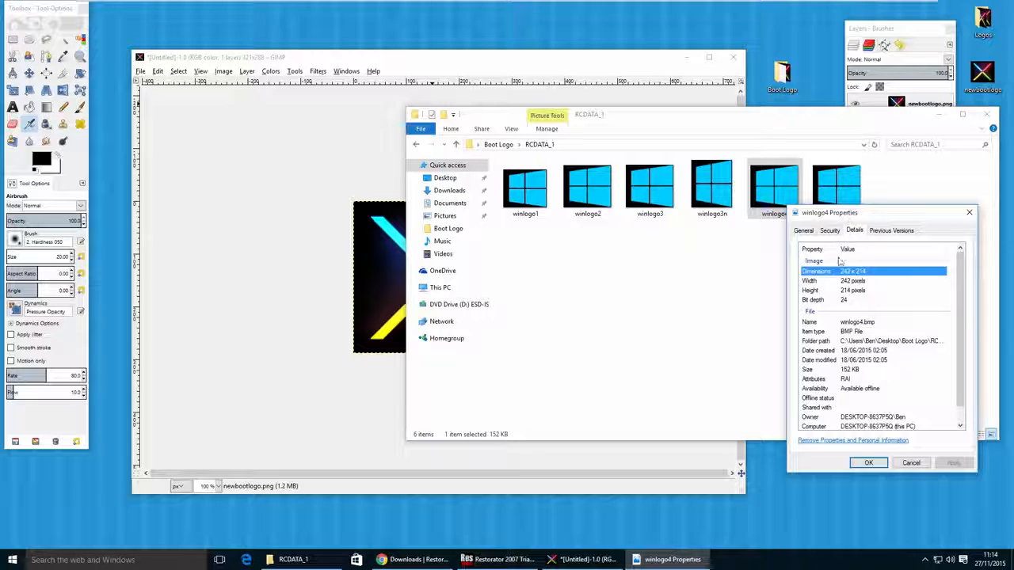
left_click(223, 71)
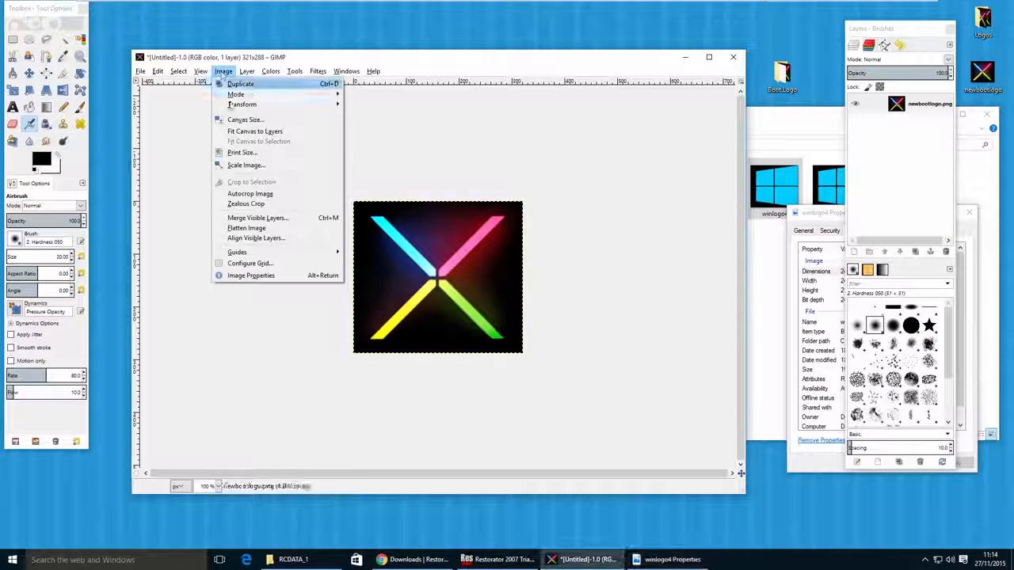
left_click(246, 165)
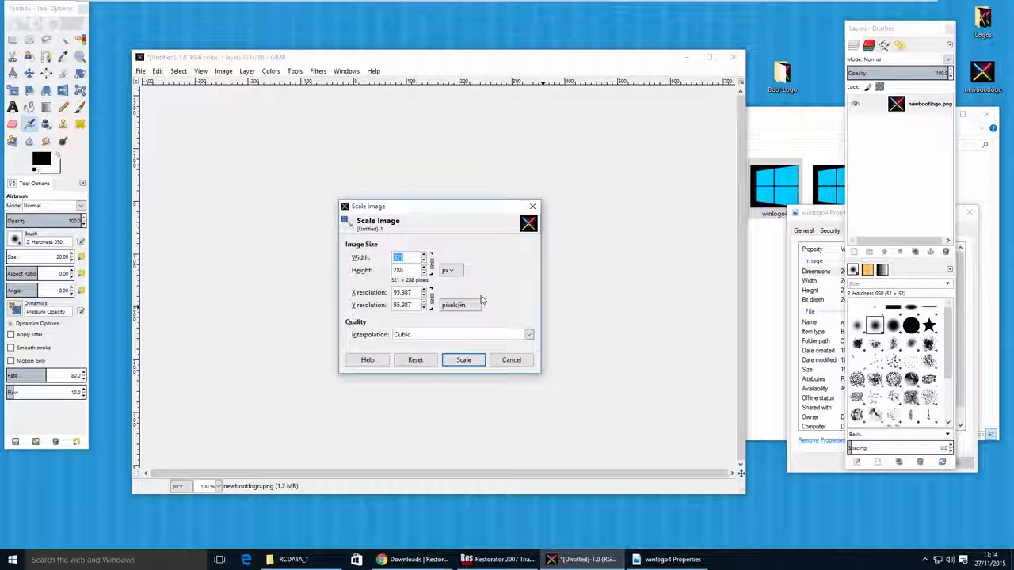
type("242")
left_click(416, 272)
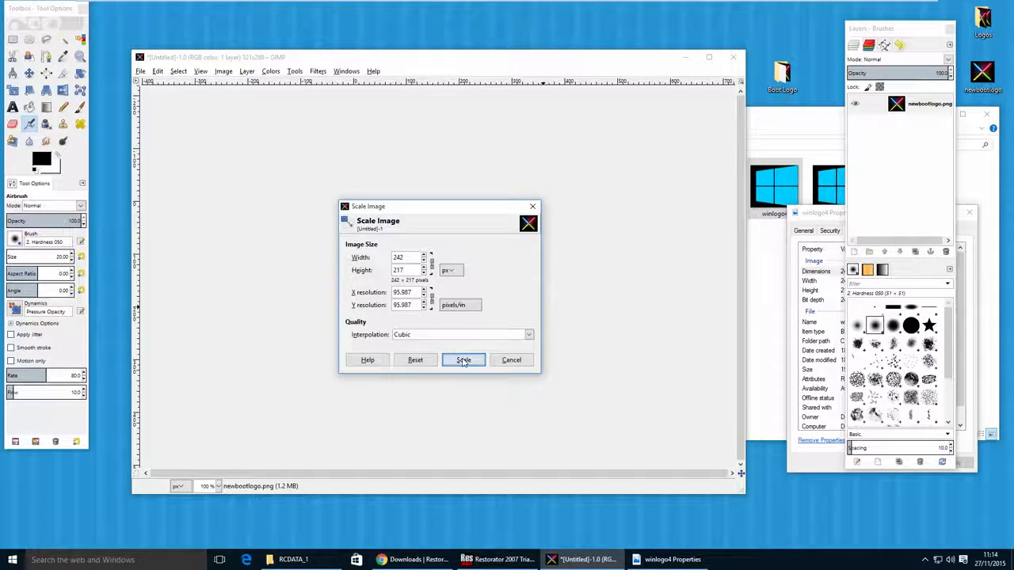
left_click(461, 360)
- Export the scaled logo to the Boot Logo folder as winlogo4.bmp
left_click(140, 71)
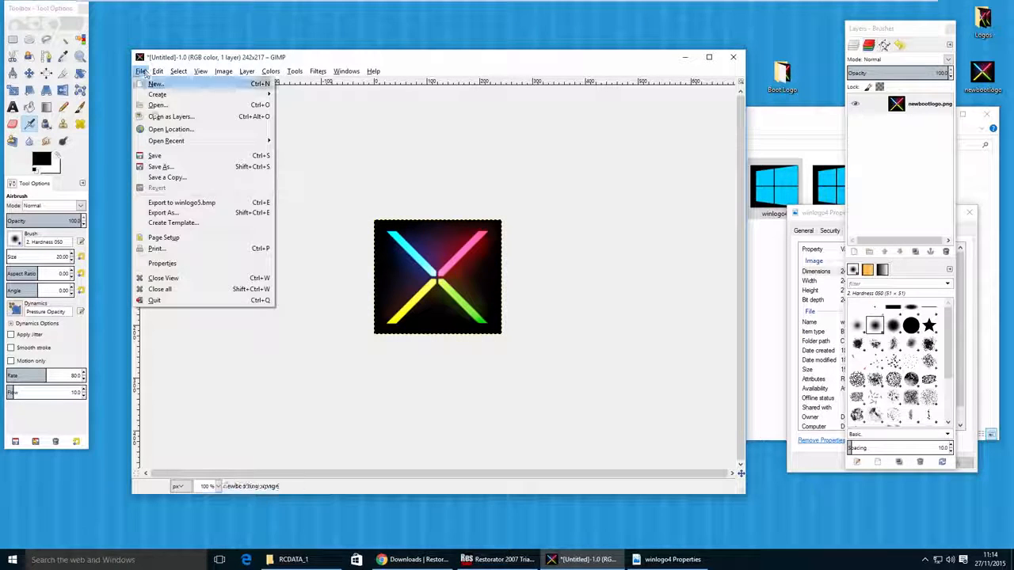
left_click(163, 212)
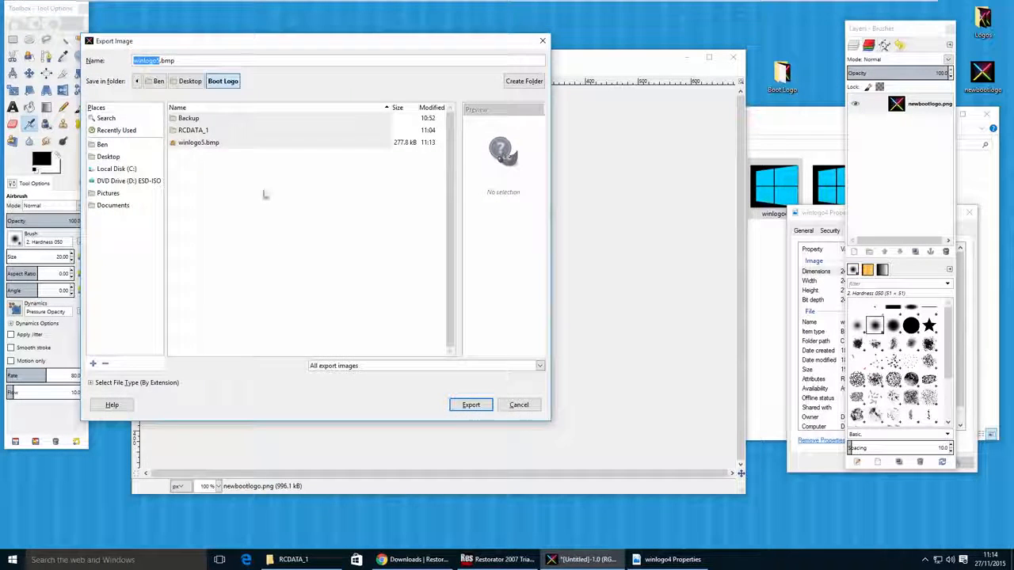
left_click(161, 61)
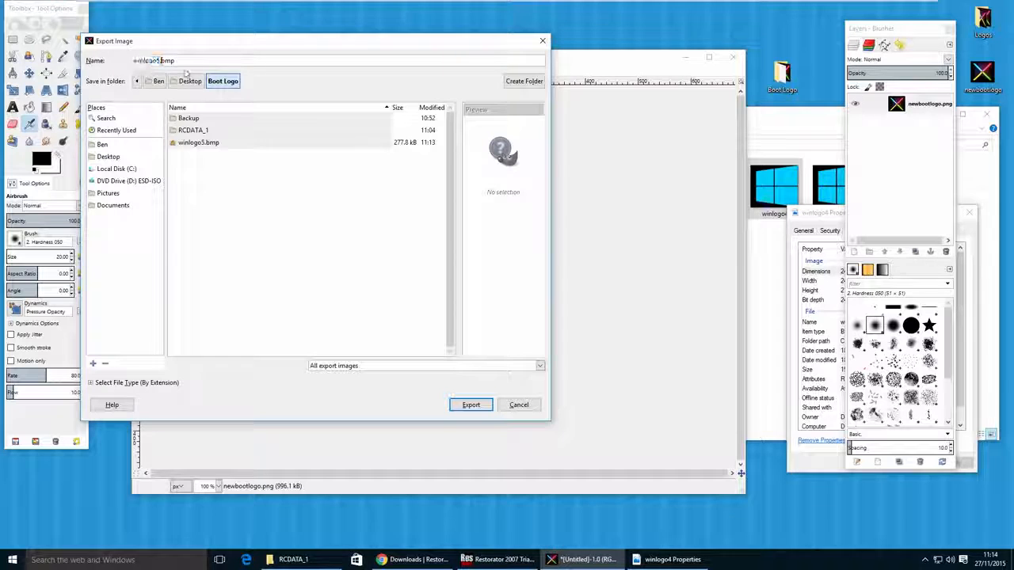
key("BackSpace")
type("4")
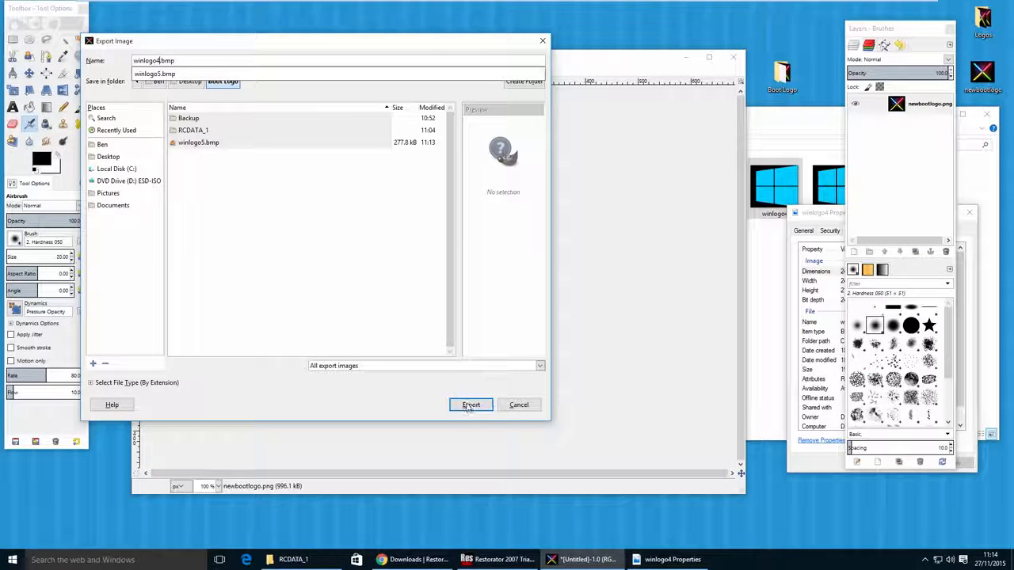
left_click(467, 405)
left_click(469, 405)
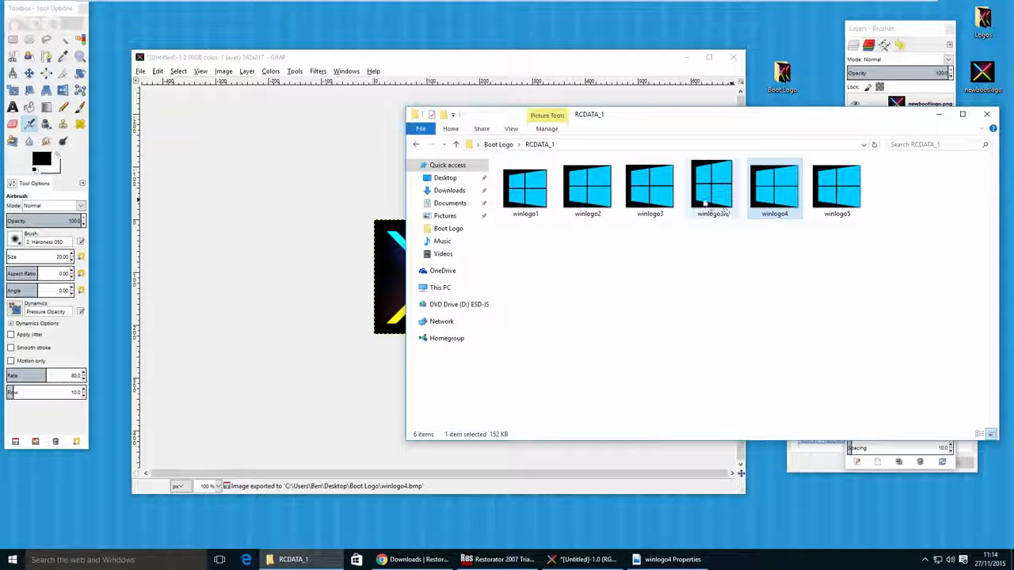
- Review the remaining original winlogo images in the RCDATA_1 folder and the recreated versions in the Boot Logo folder
left_click(713, 190)
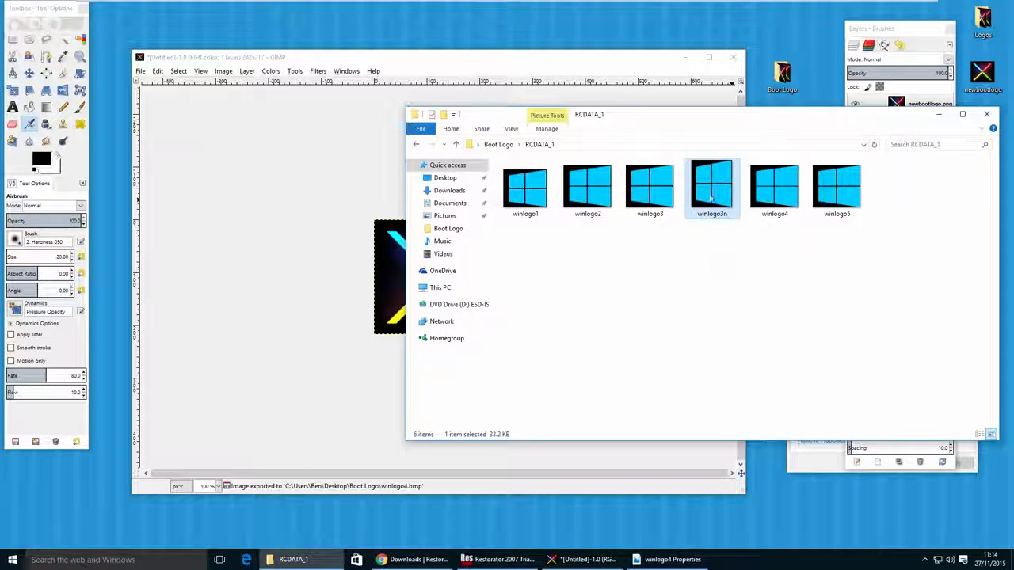
left_click(664, 207)
left_click(602, 212)
left_click(536, 212)
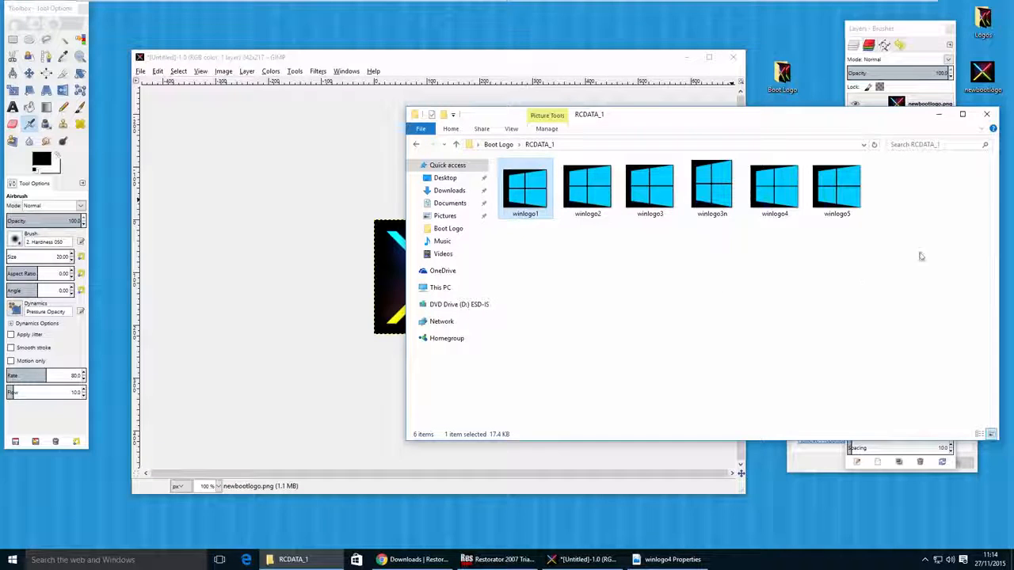
left_click_drag(920, 253, 532, 201)
left_click(498, 144)
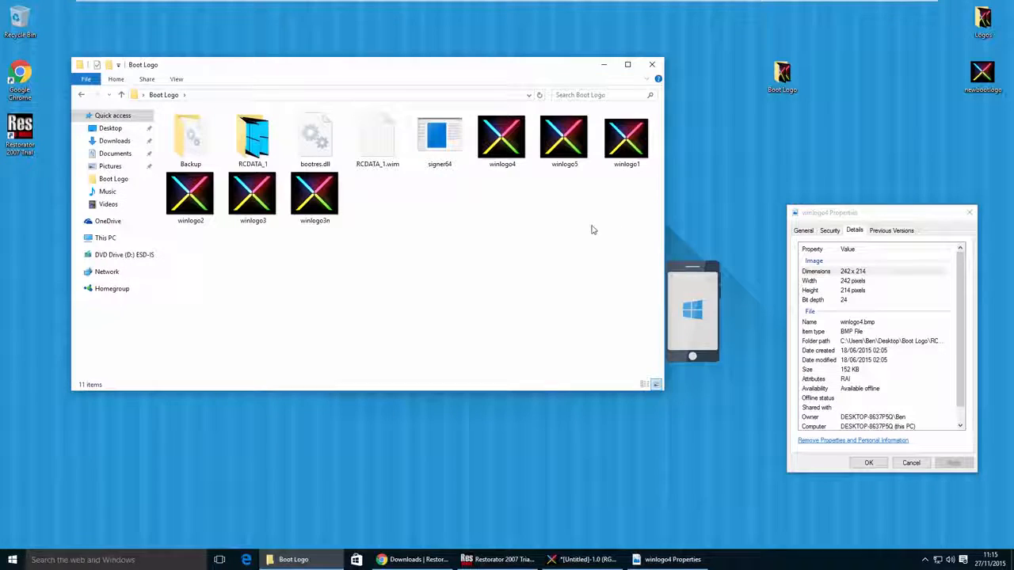
left_click_drag(384, 237, 184, 182)
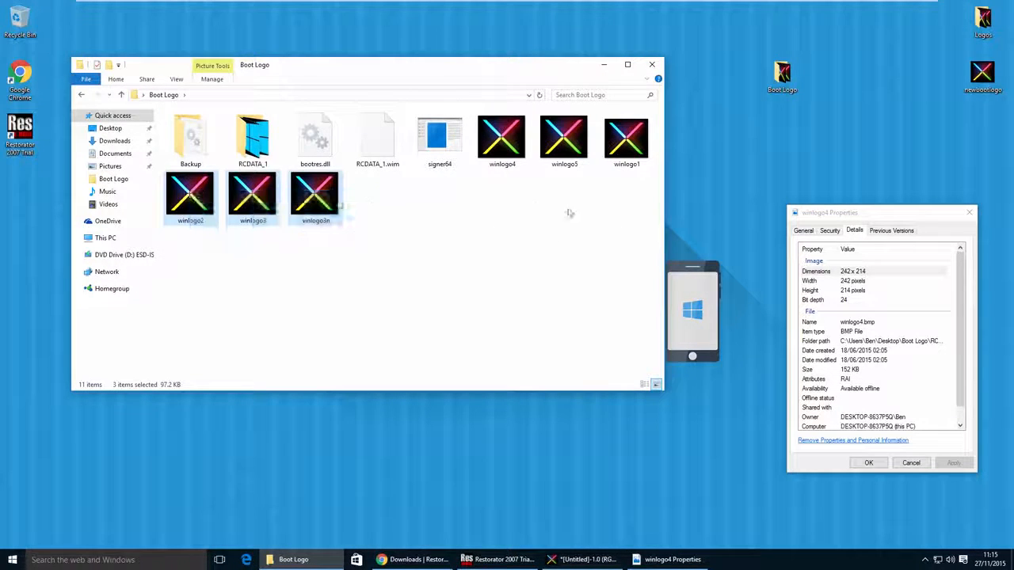
left_click_drag(639, 198, 498, 220)
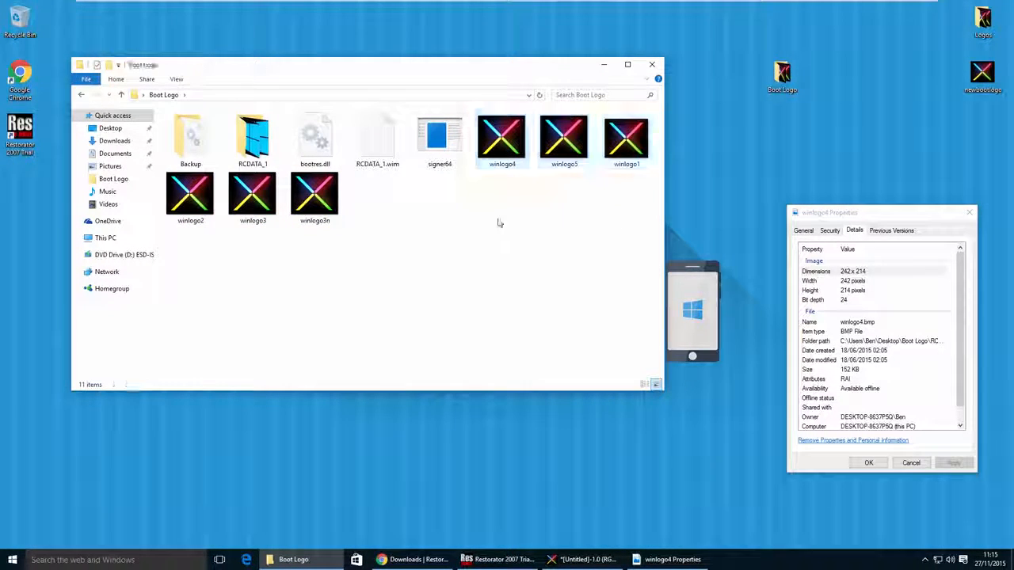
- Open the RCDATA_1.wim archive in 7-Zip and place its window so the Boot Logo folder's images stay accessible
left_click(381, 142)
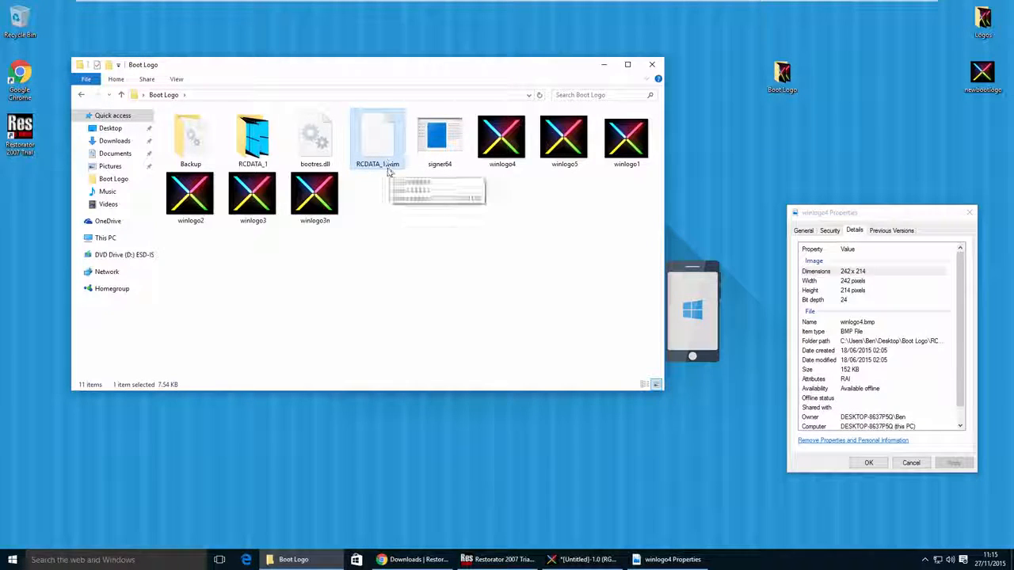
right_click(381, 135)
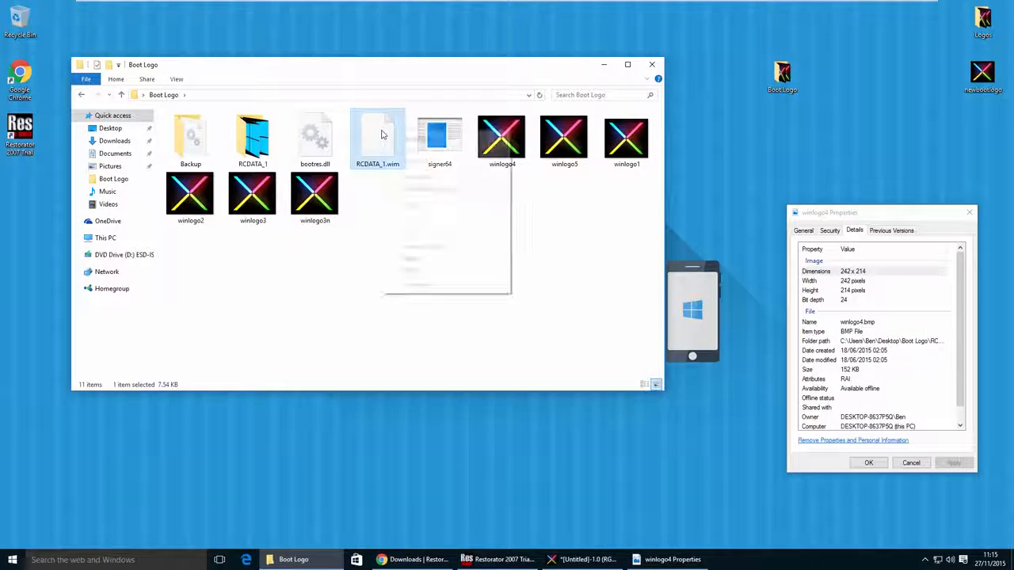
mouse_move(404, 152)
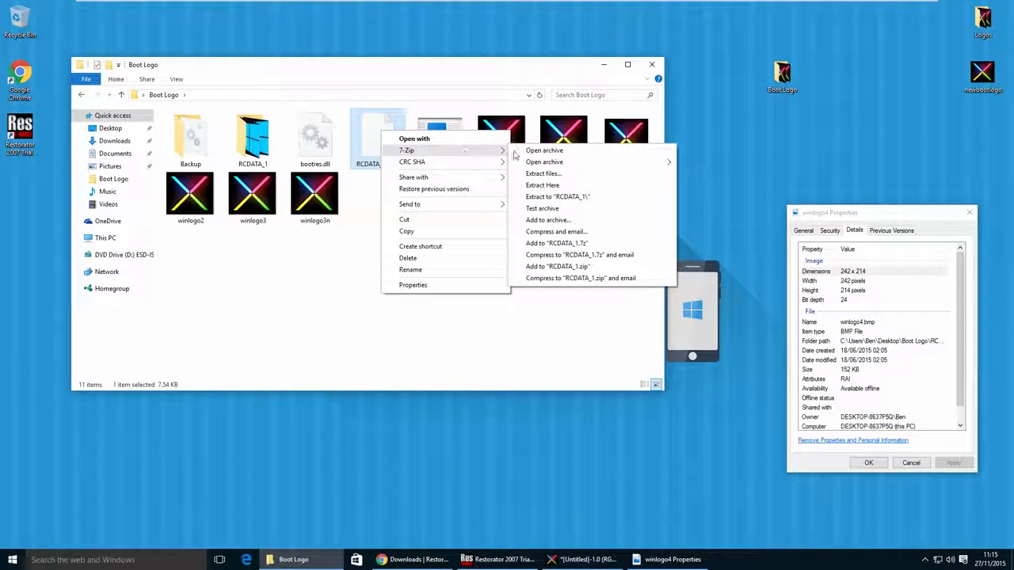
left_click(530, 150)
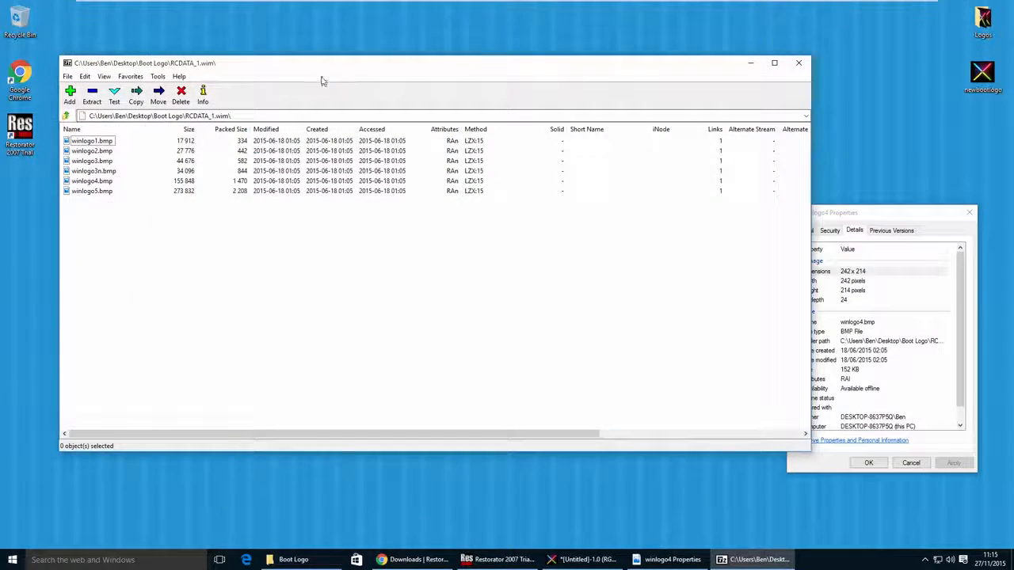
left_click_drag(321, 67, 626, 198)
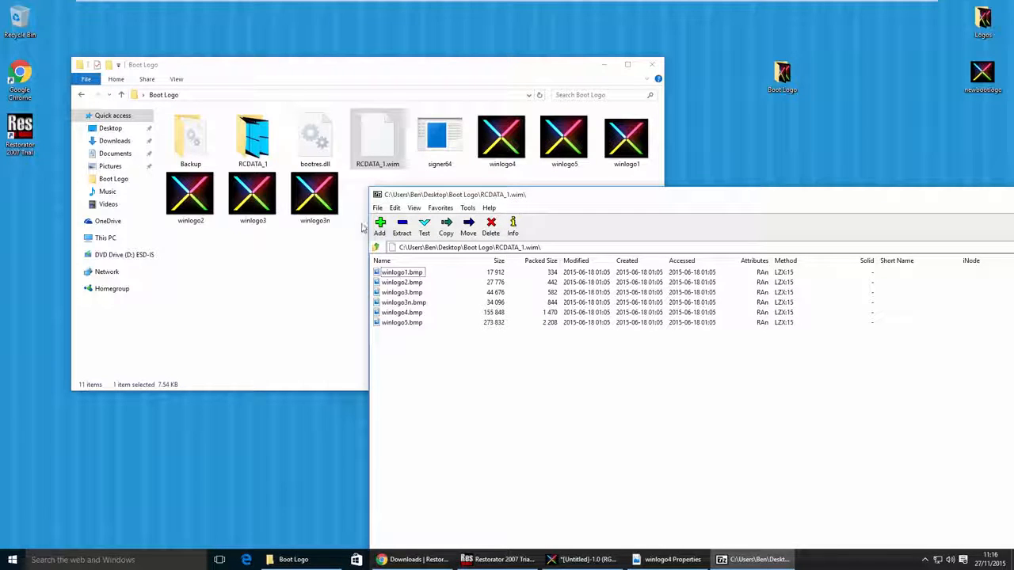
- Copy the six recreated winlogo images from the Boot Logo folder into the RCDATA_1.wim archive, replacing the originals, and close the archive
left_click(325, 206)
left_click(498, 141, "shift")
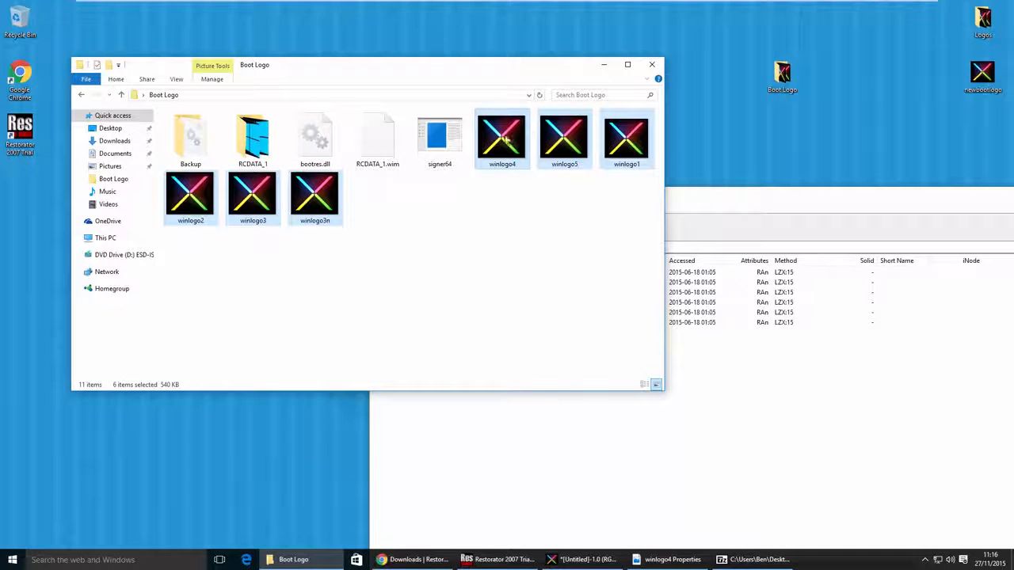
left_click_drag(511, 146, 753, 412)
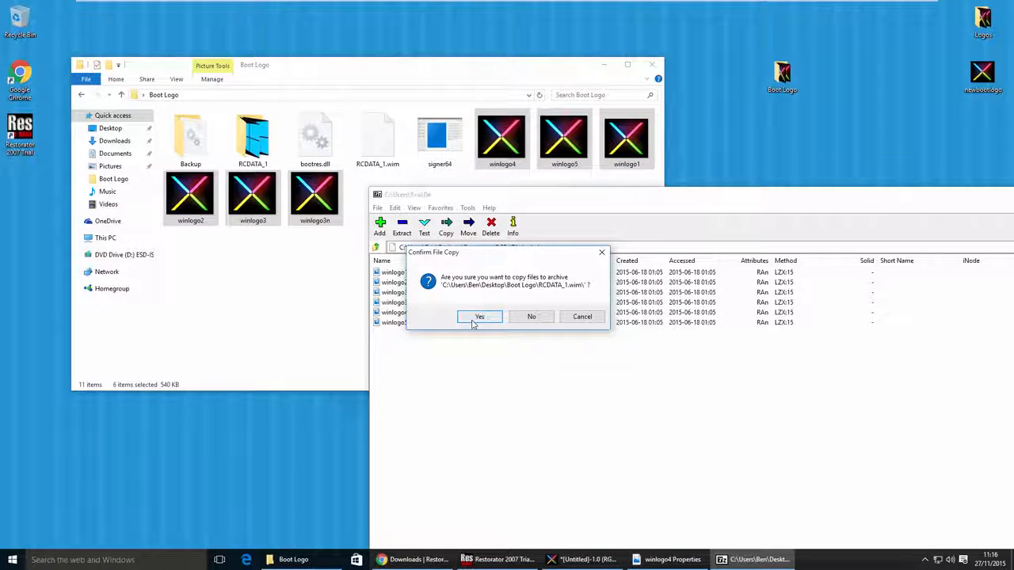
left_click(479, 316)
left_click_drag(431, 350, 402, 353)
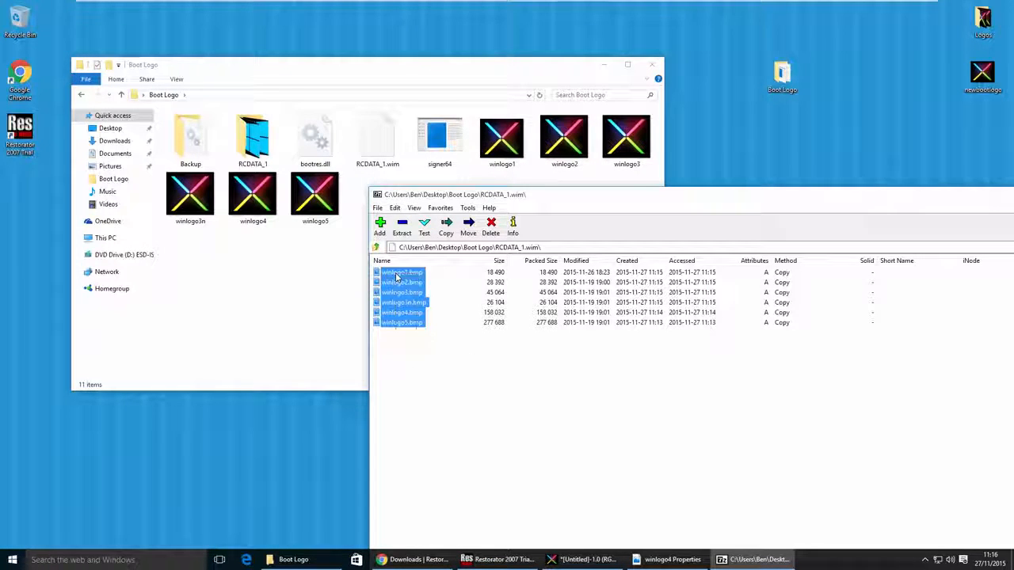
left_click(416, 339)
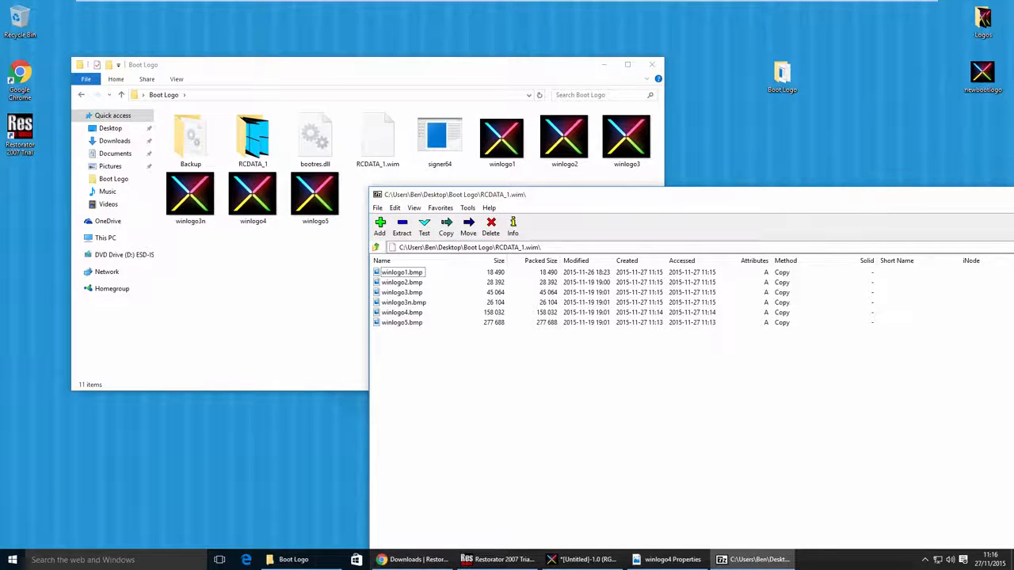
left_click_drag(865, 198, 645, 107)
left_click(891, 103)
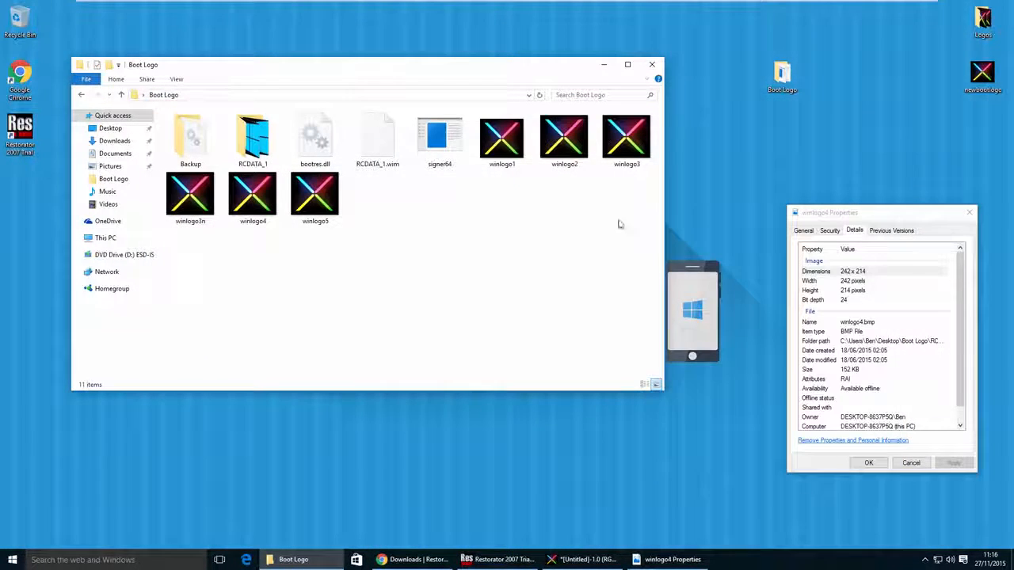
- Switch to Restorator and assign RCDATA_1.wim from the Boot Logo folder to RCData resource 1 of bootres.dll, showing all file types
left_click(496, 561)
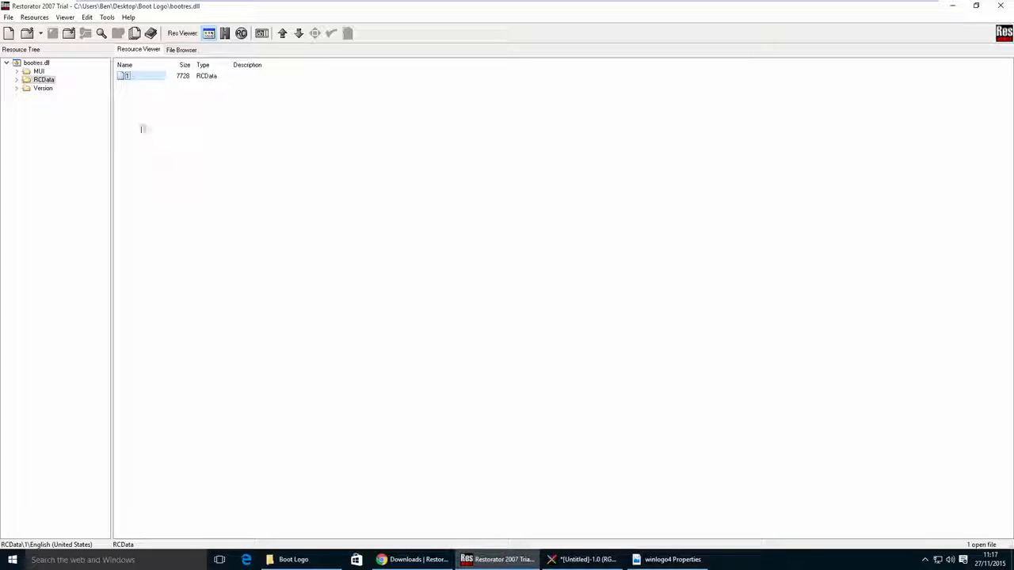
right_click(137, 79)
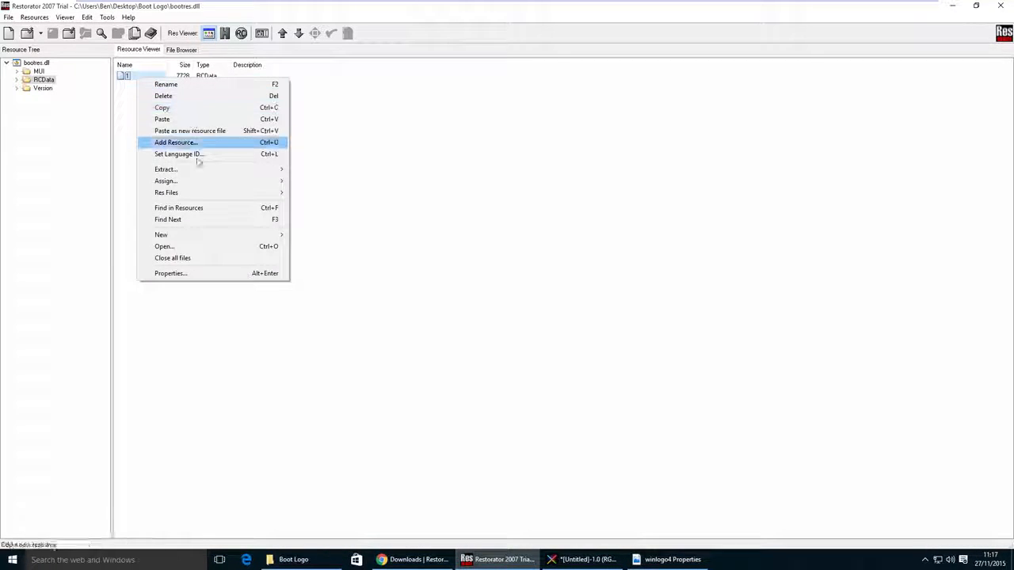
mouse_move(232, 180)
left_click(297, 182)
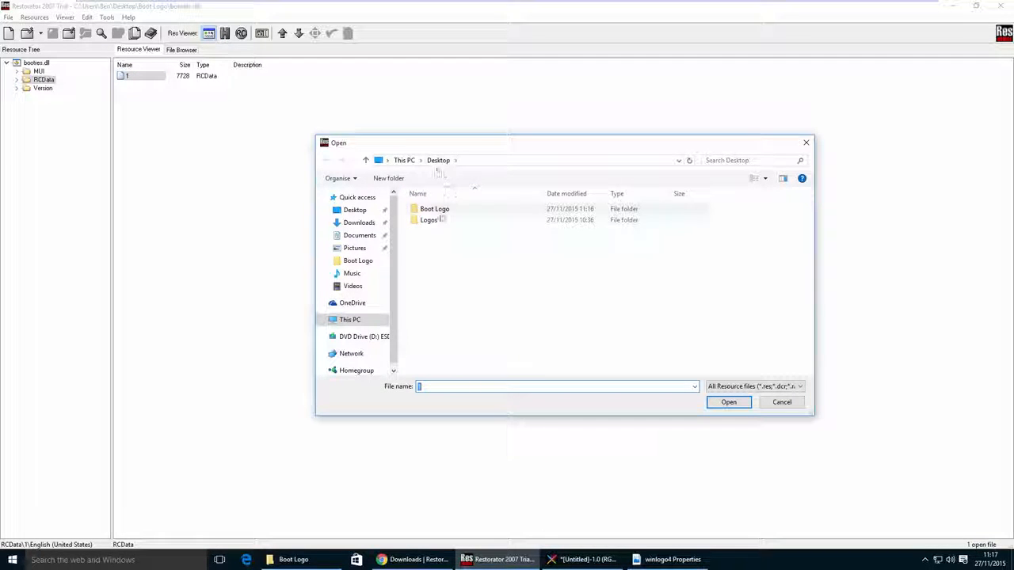
double_click(434, 209)
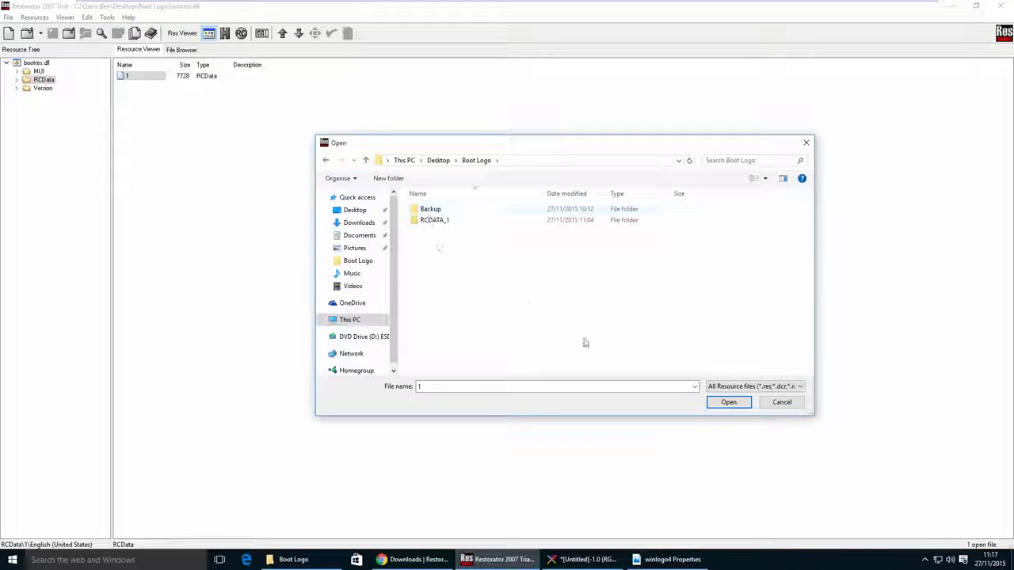
left_click(740, 388)
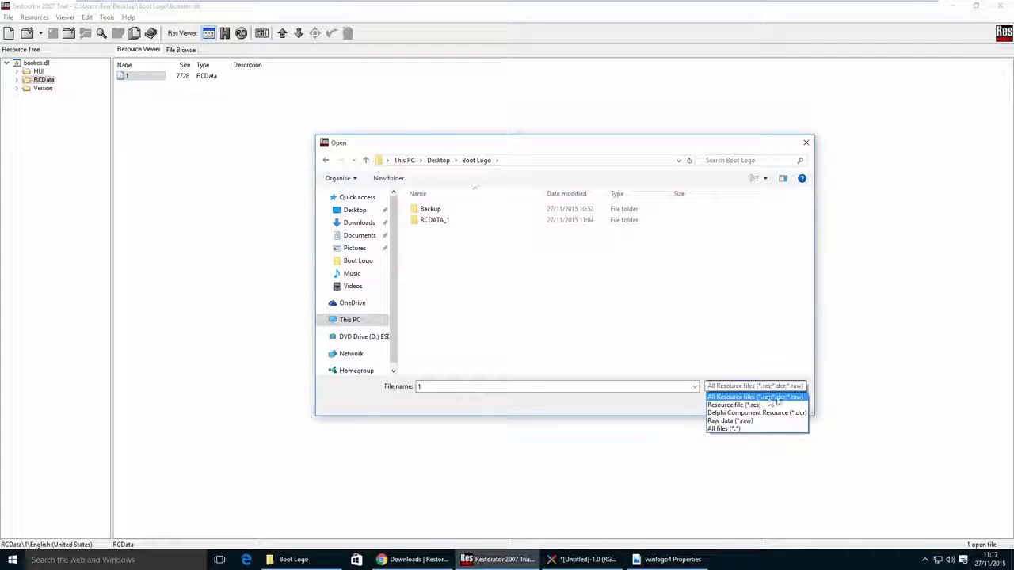
left_click(724, 428)
left_click(437, 242)
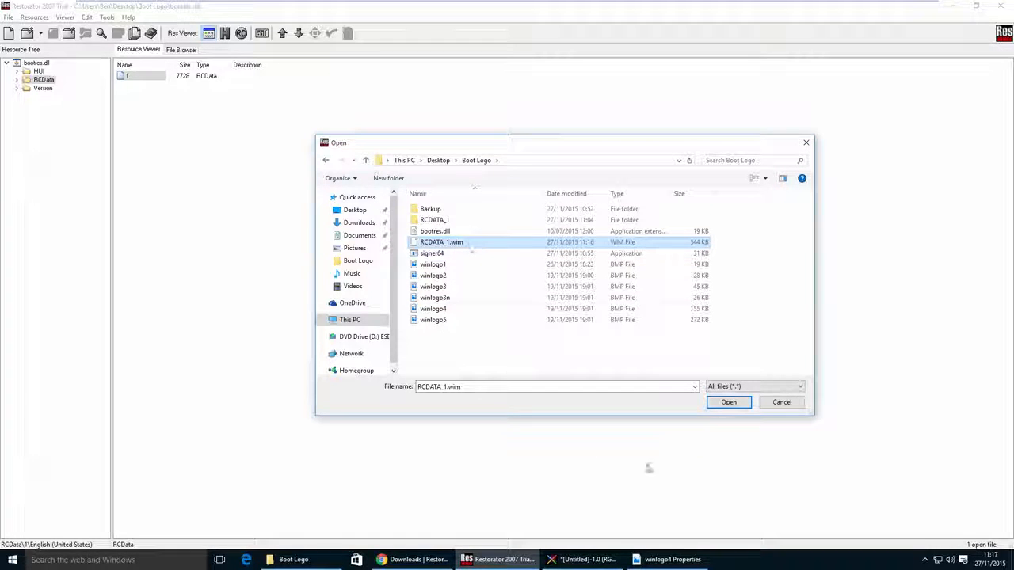
left_click(727, 402)
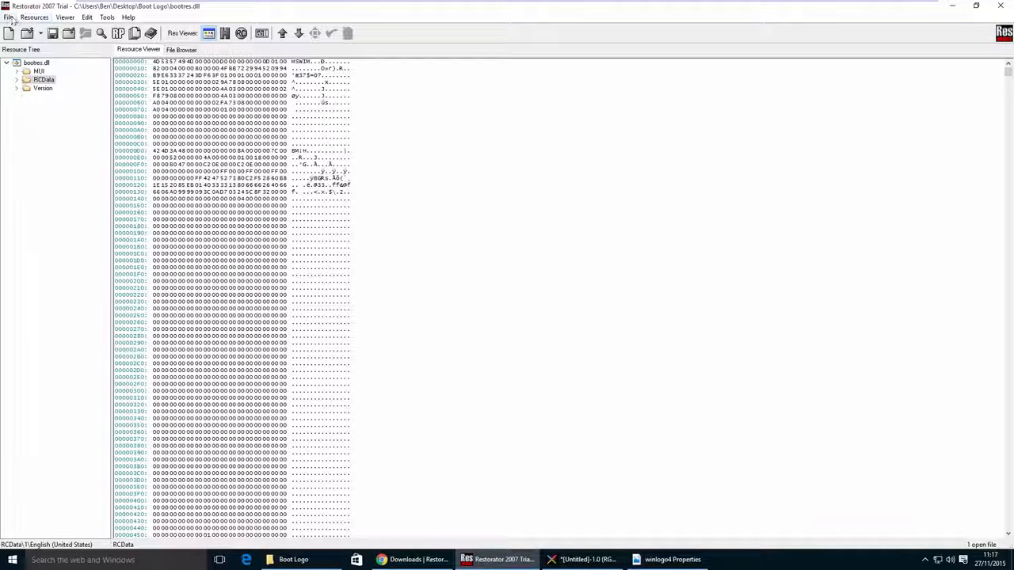
- Save the modified bootres.dll, accept the demo version notice, and close Restorator
left_click(9, 17)
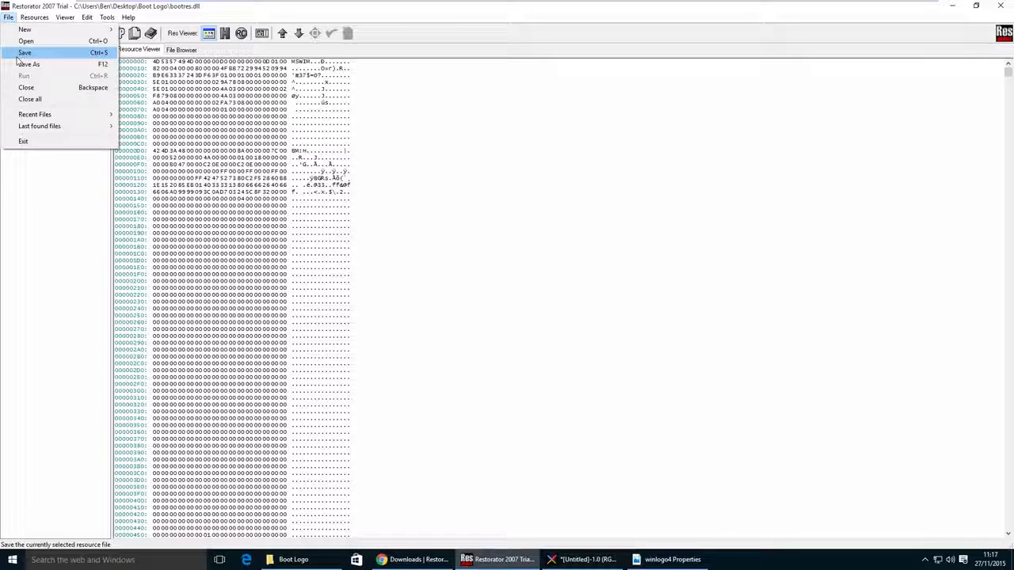
left_click(24, 52)
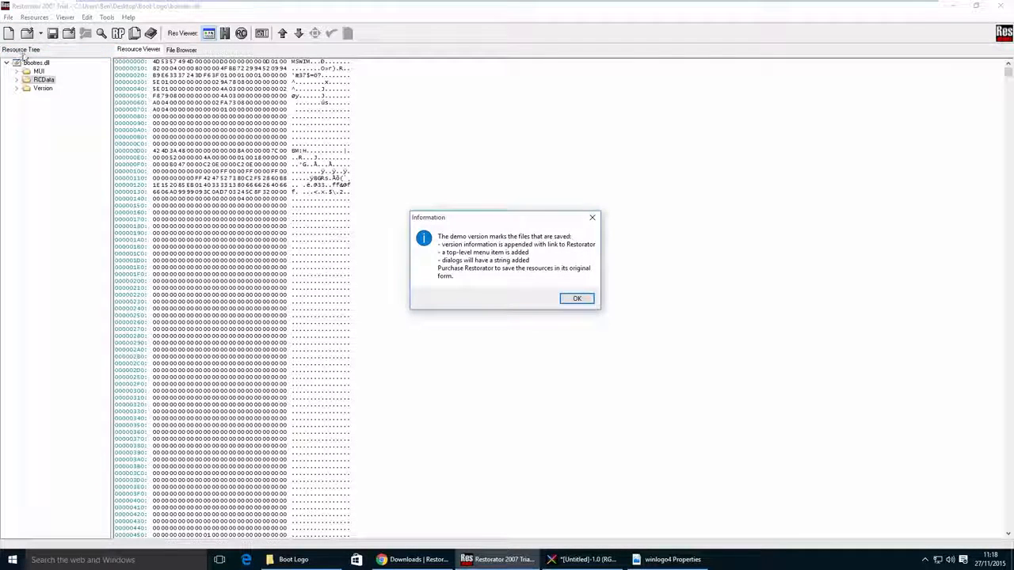
left_click(577, 298)
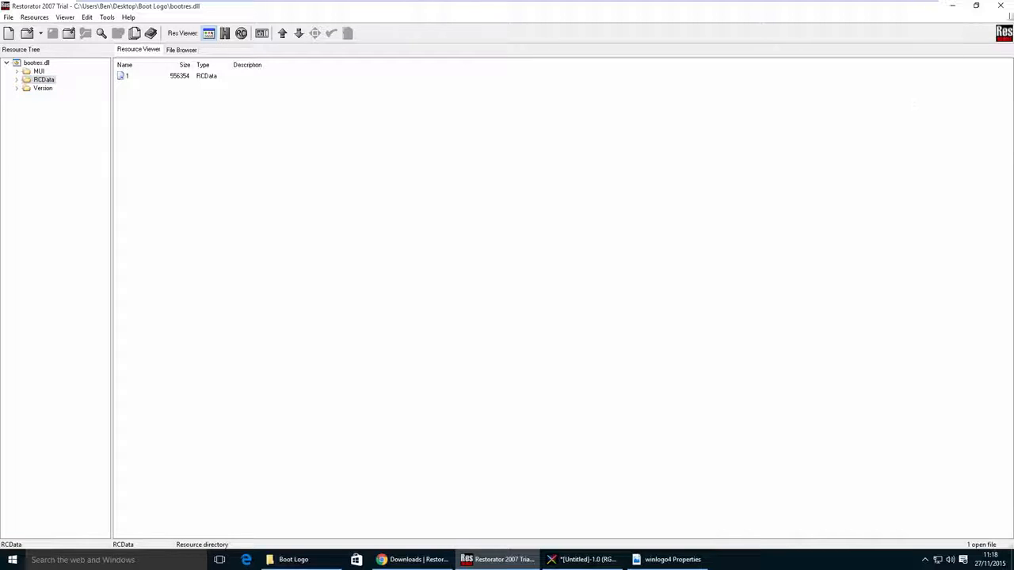
left_click(1002, 8)
- Open a command prompt as administrator from the Boot Logo folder and allow it to make changes to the PC
left_click(388, 120)
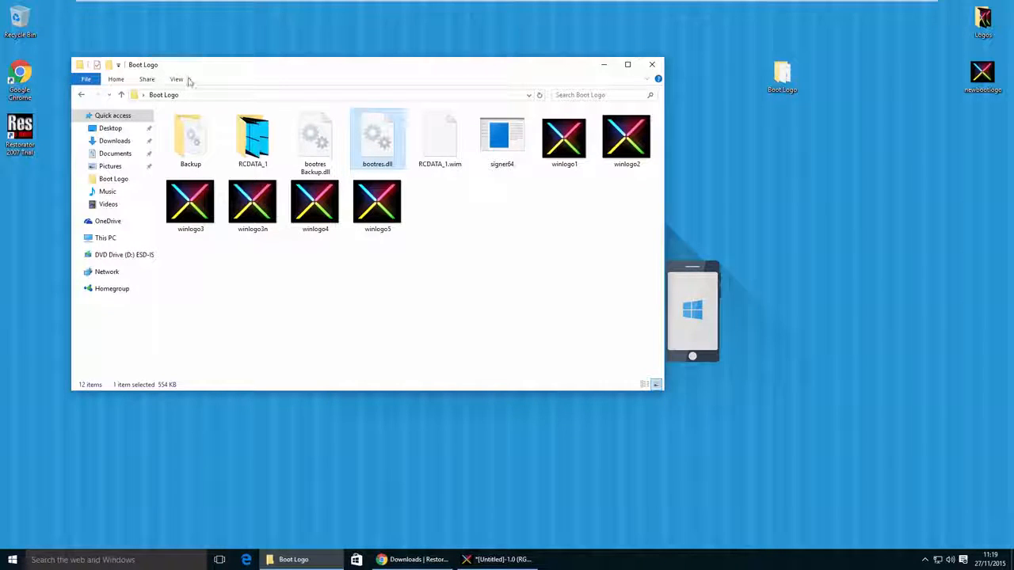
left_click(87, 80)
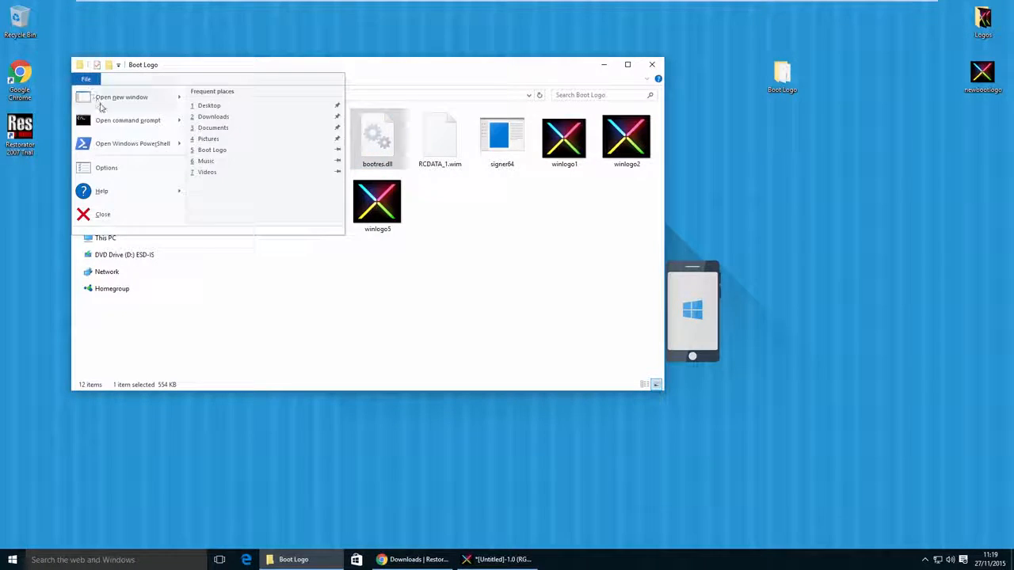
mouse_move(115, 122)
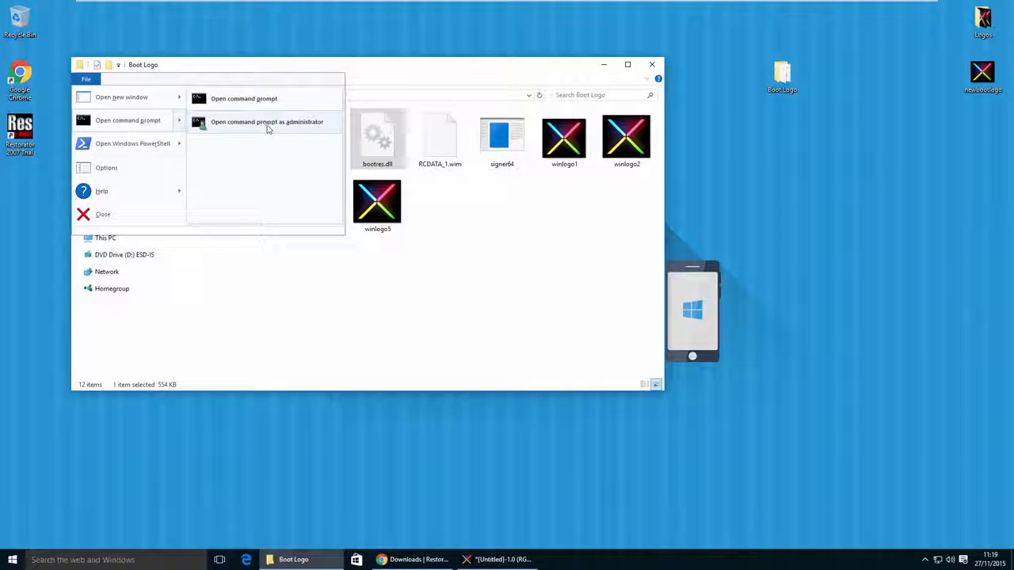
left_click(323, 123)
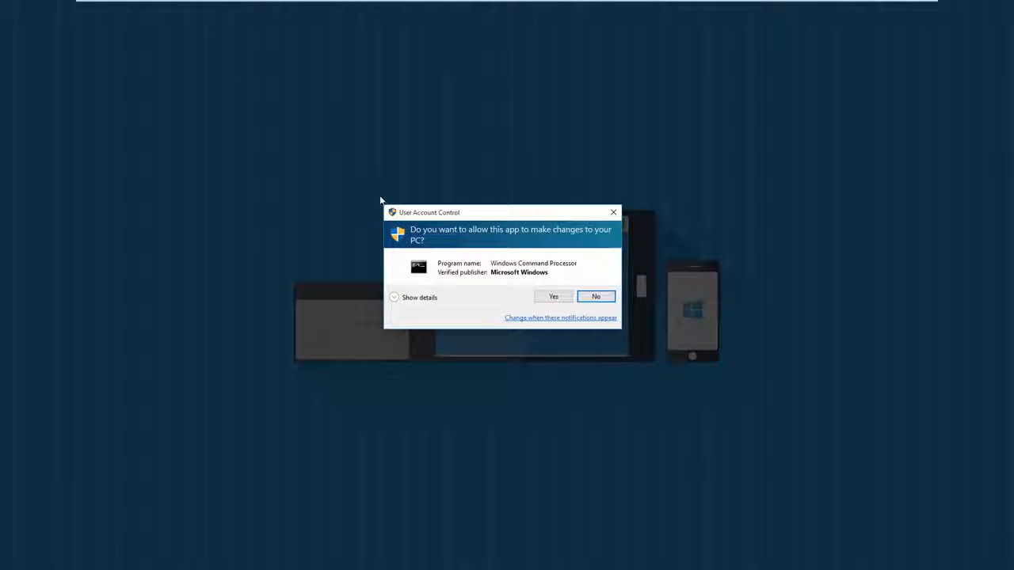
left_click(554, 297)
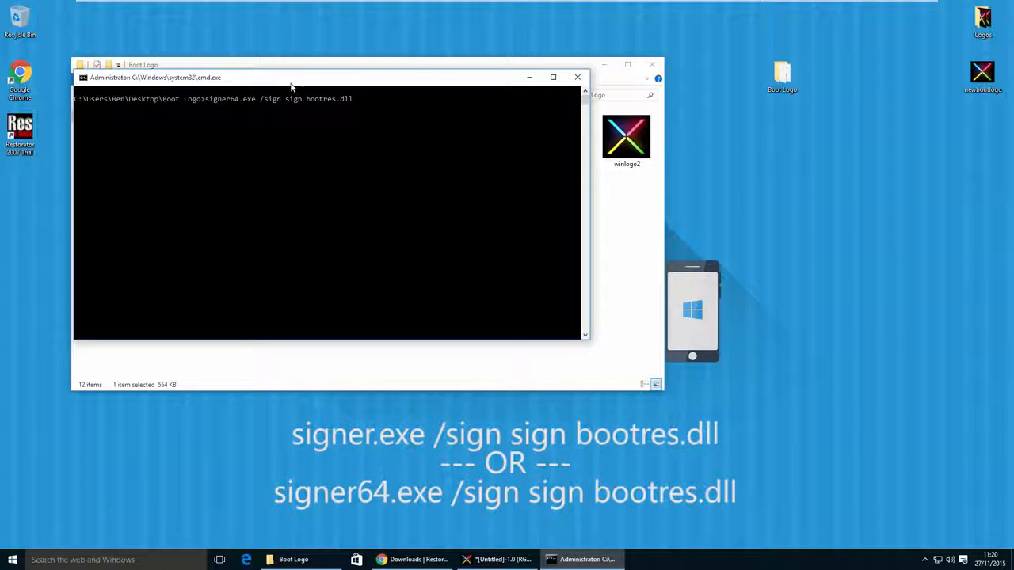
- Sign bootres.dll by running "signer64.exe /sign sign bootres.dll", accept installing the certificate, and close the command prompt
left_click_drag(292, 87, 350, 232)
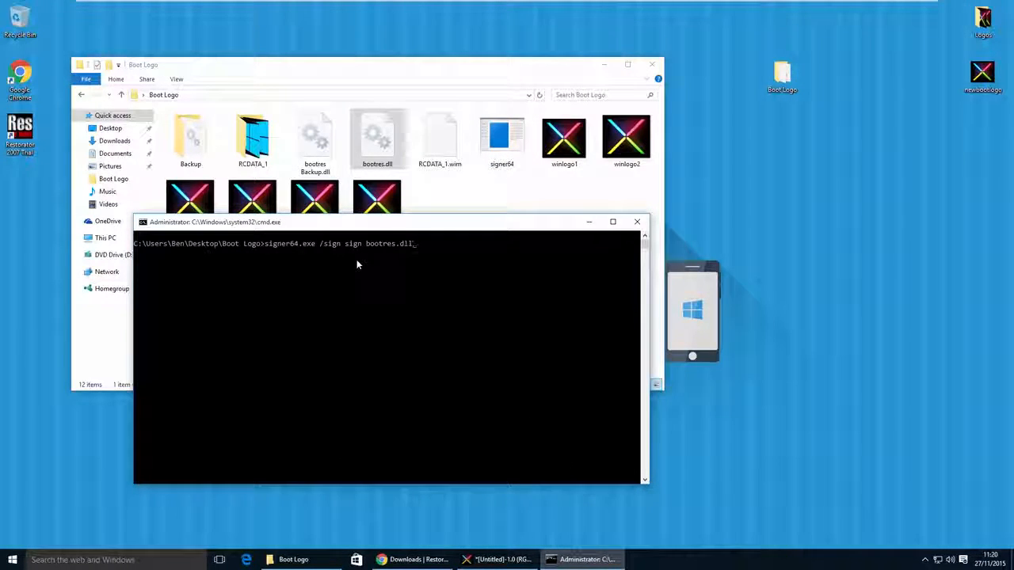
key("Return")
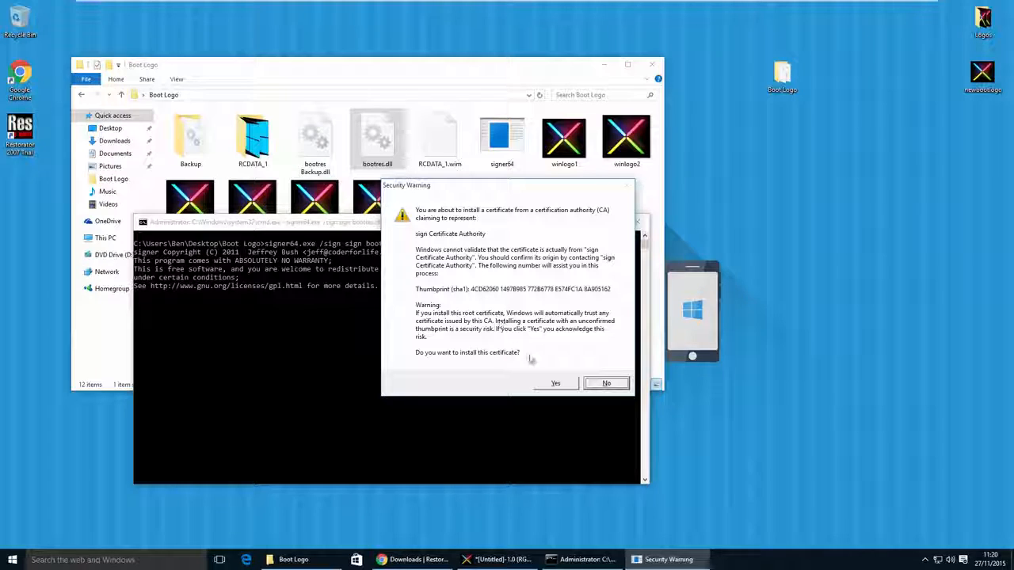
left_click(556, 384)
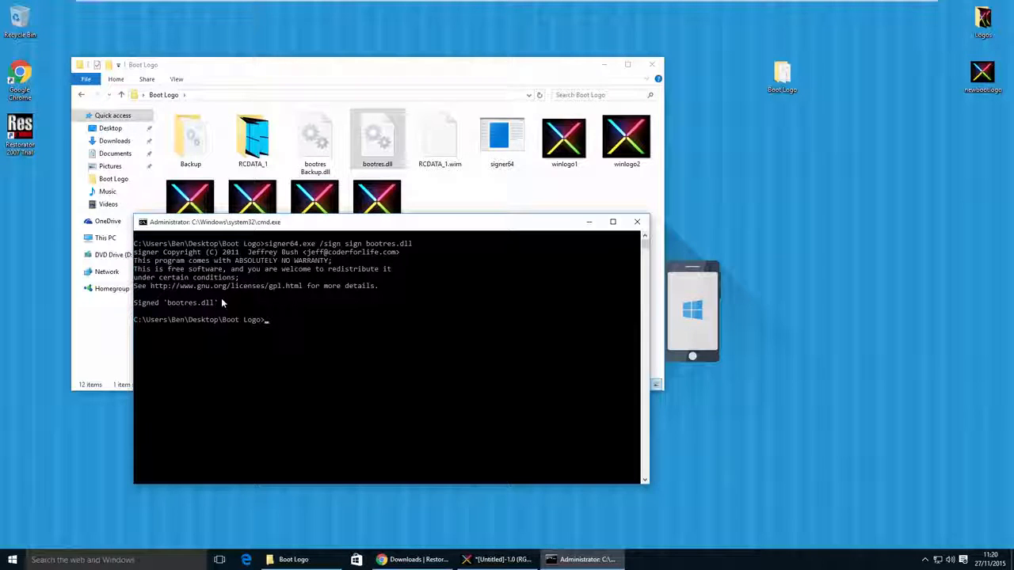
left_click(637, 221)
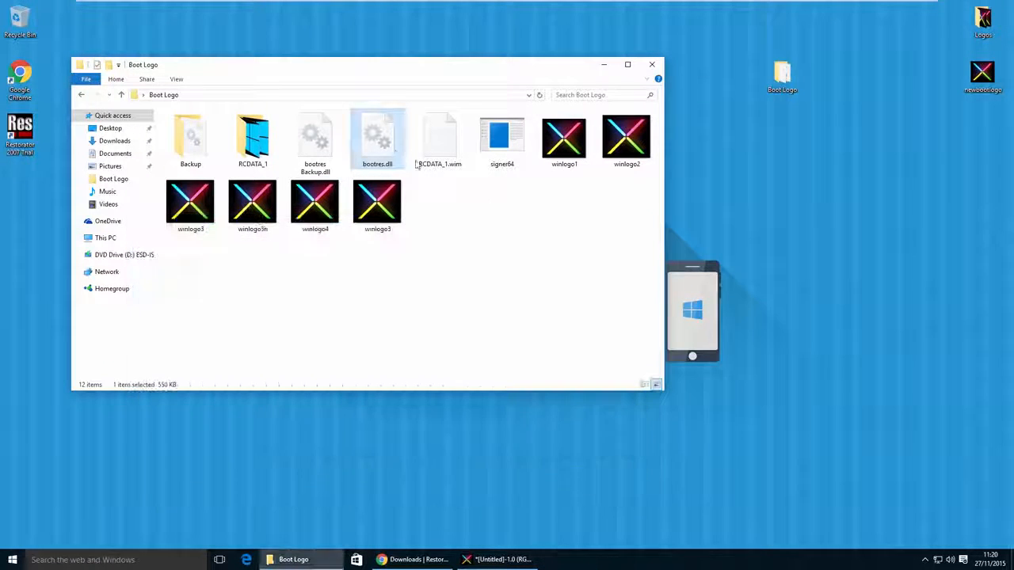
- Copy the signed bootres.dll from the Boot Logo folder into C:\Windows\Boot\Resources, replacing the existing file, and close the folder window
right_click(375, 143)
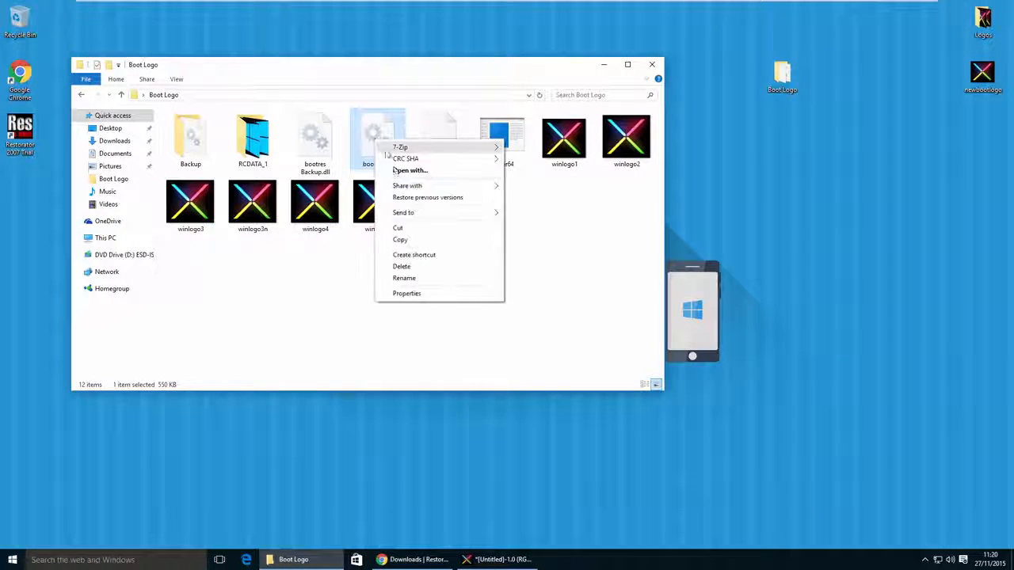
left_click(408, 240)
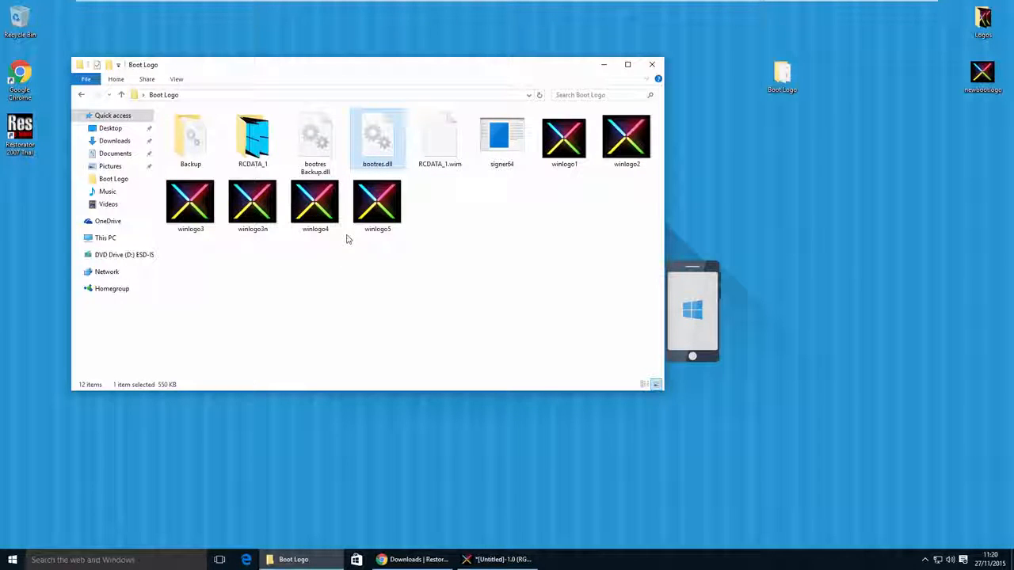
right_click(379, 137)
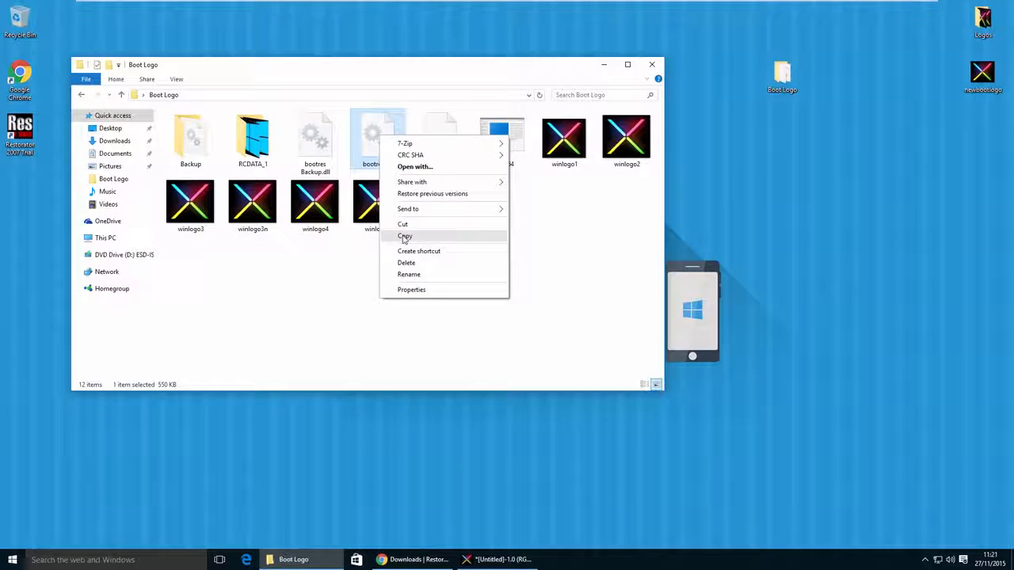
left_click(405, 238)
left_click(109, 238)
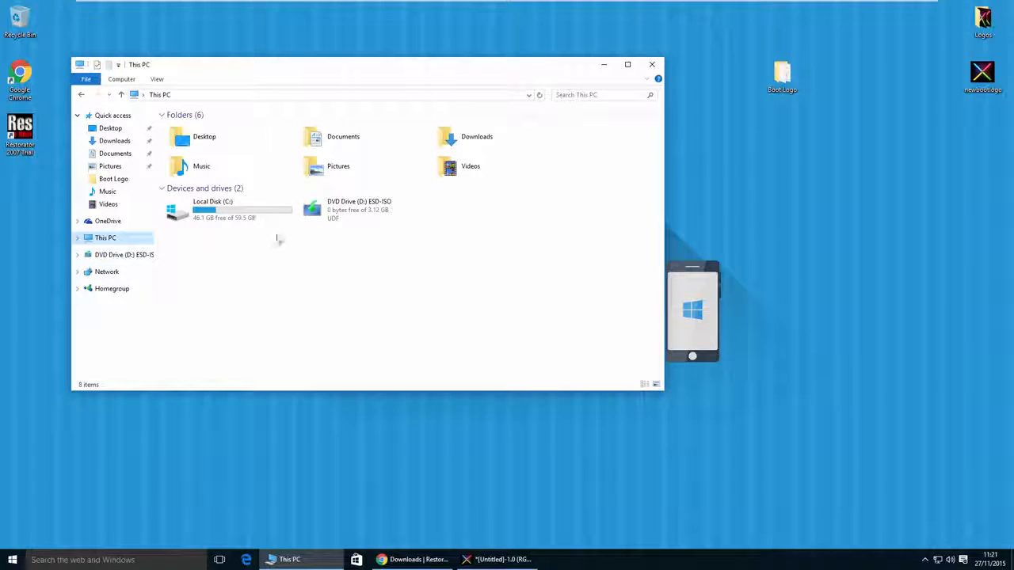
double_click(241, 211)
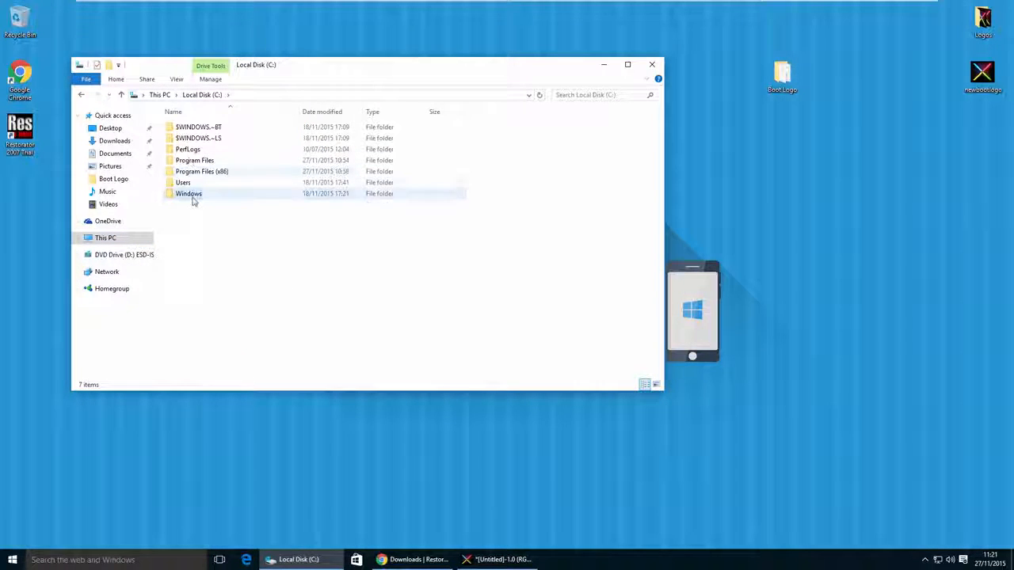
double_click(191, 196)
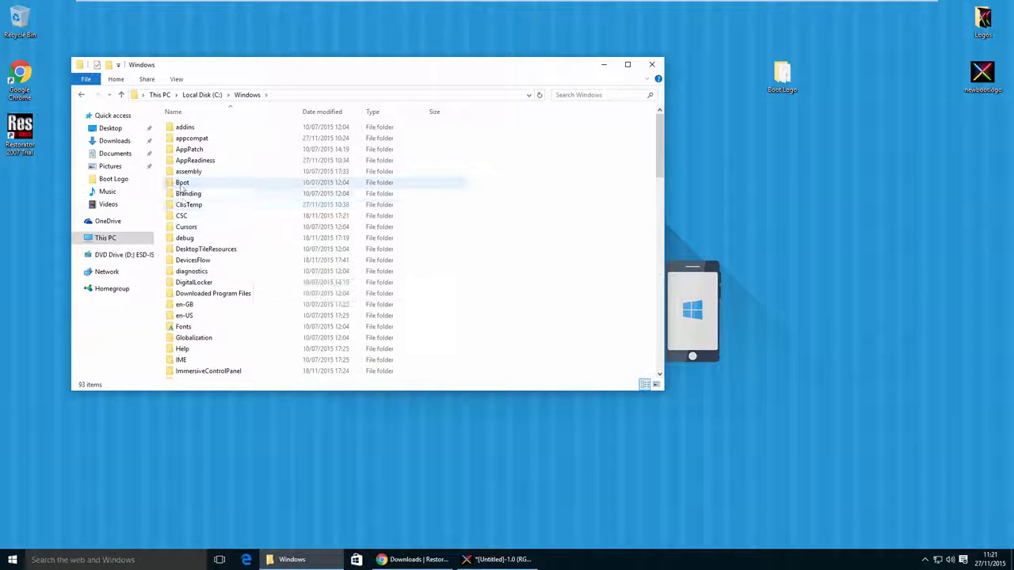
double_click(182, 184)
double_click(194, 171)
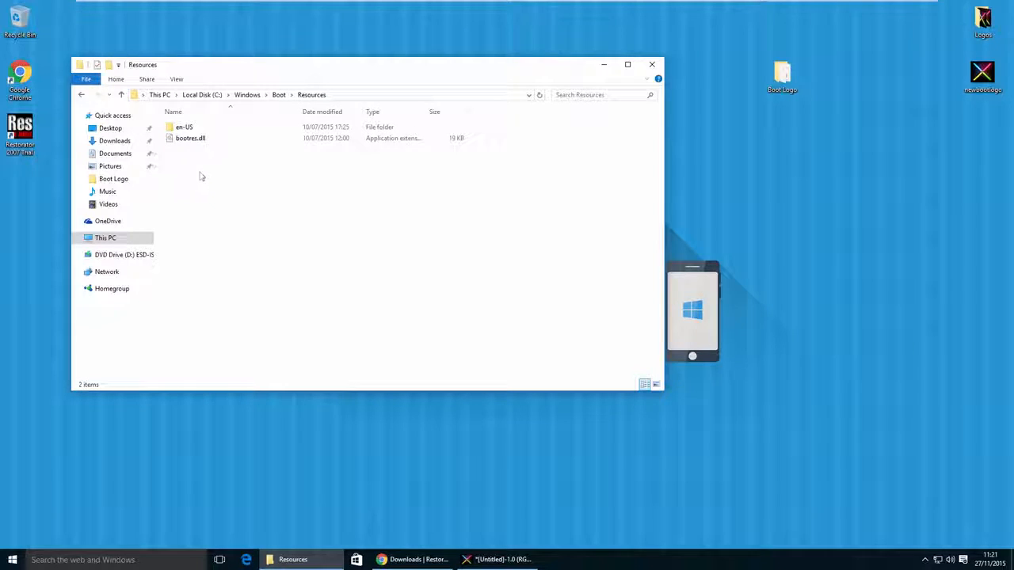
right_click(248, 219)
left_click(269, 288)
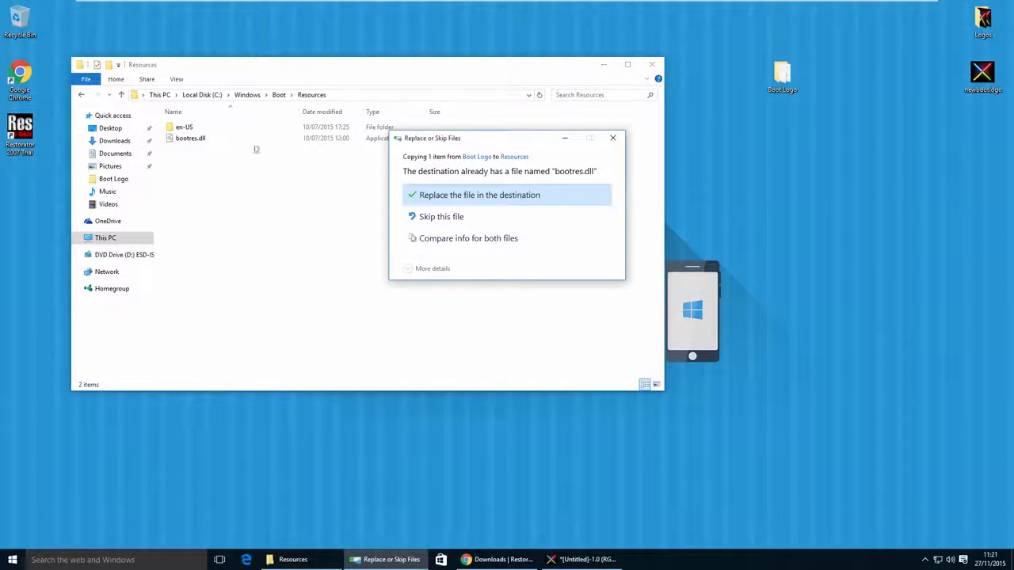
left_click(425, 195)
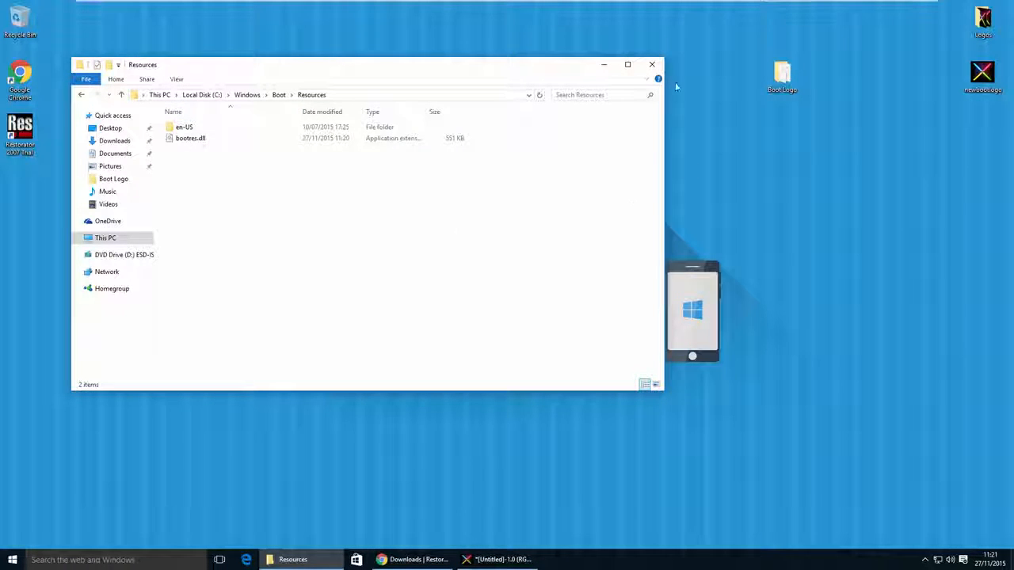
left_click(651, 66)
- Switch to GIMP and close the untitled logo image, discarding its unsaved changes
left_click(439, 559)
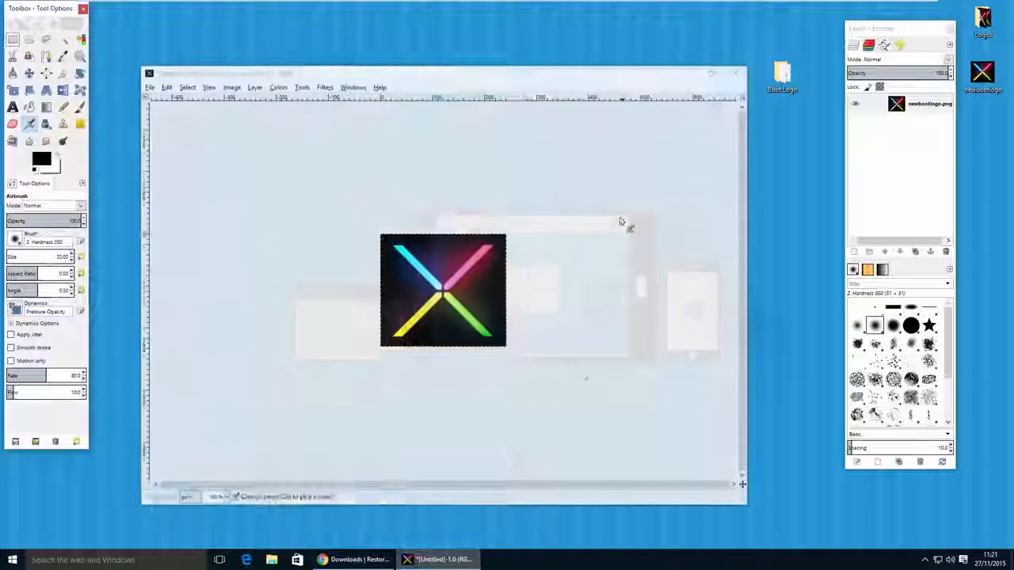
left_click(732, 57)
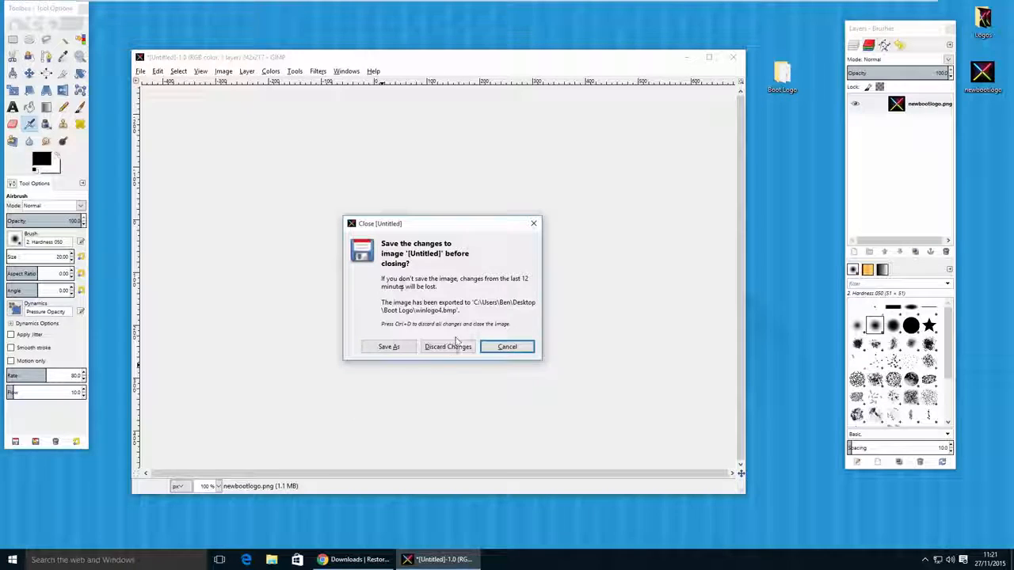
left_click(447, 346)
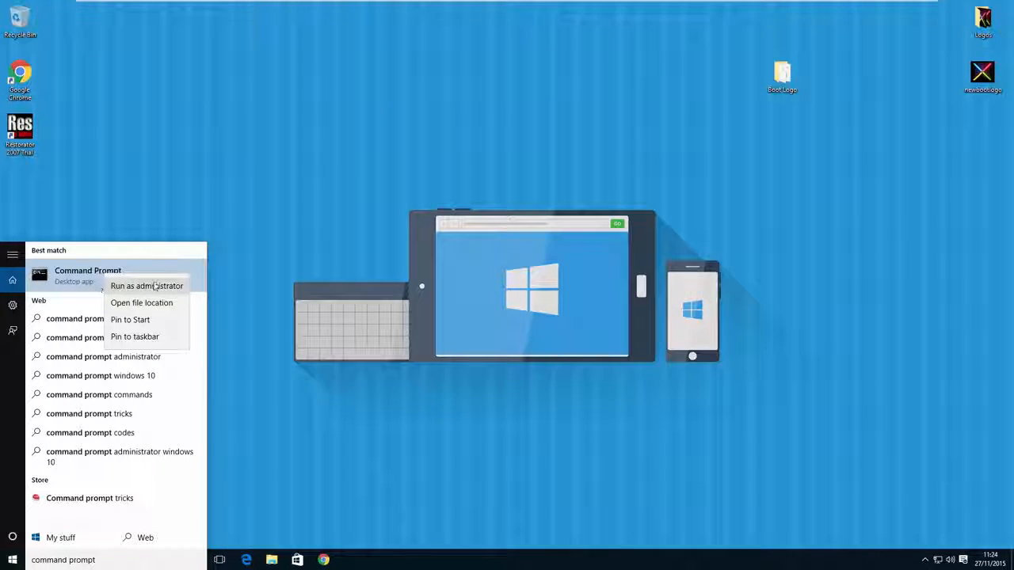
- Enable test signing mode by running "Bcdedit.exe -set TESTSIGNING ON" in a Command Prompt started as administrator
left_click(139, 292)
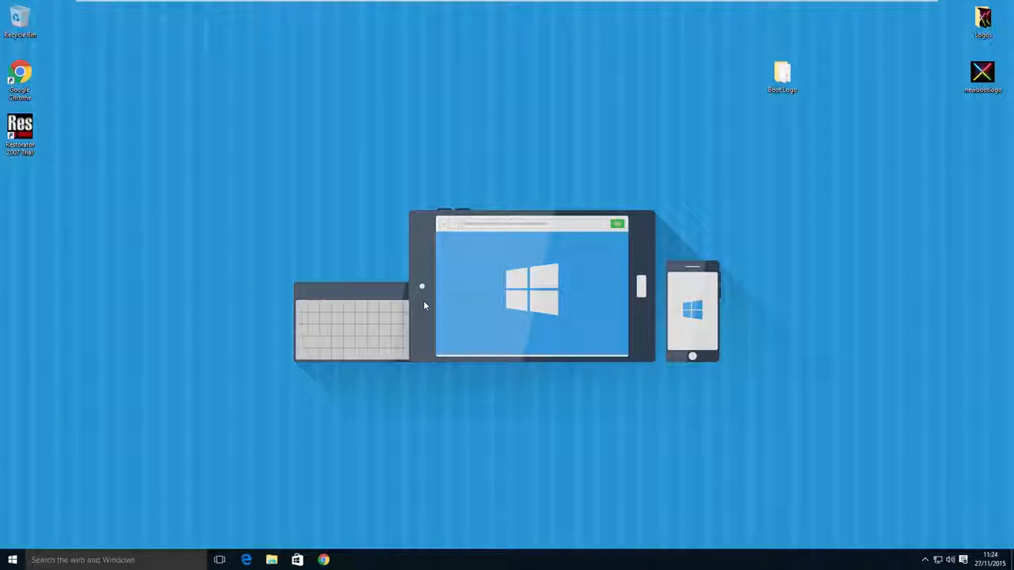
type("Bcd")
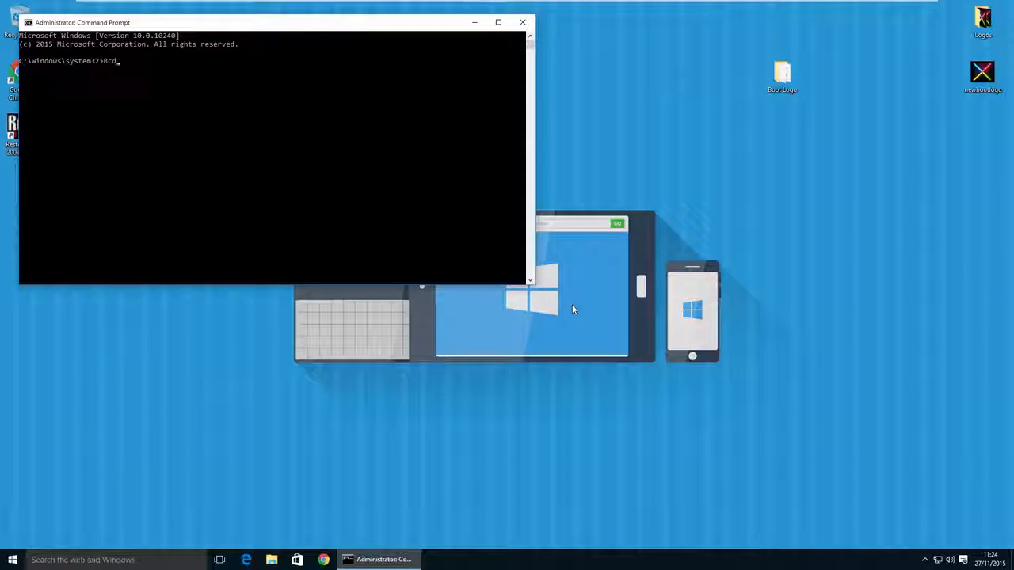
type("edit.exe -set TESTSIGNING")
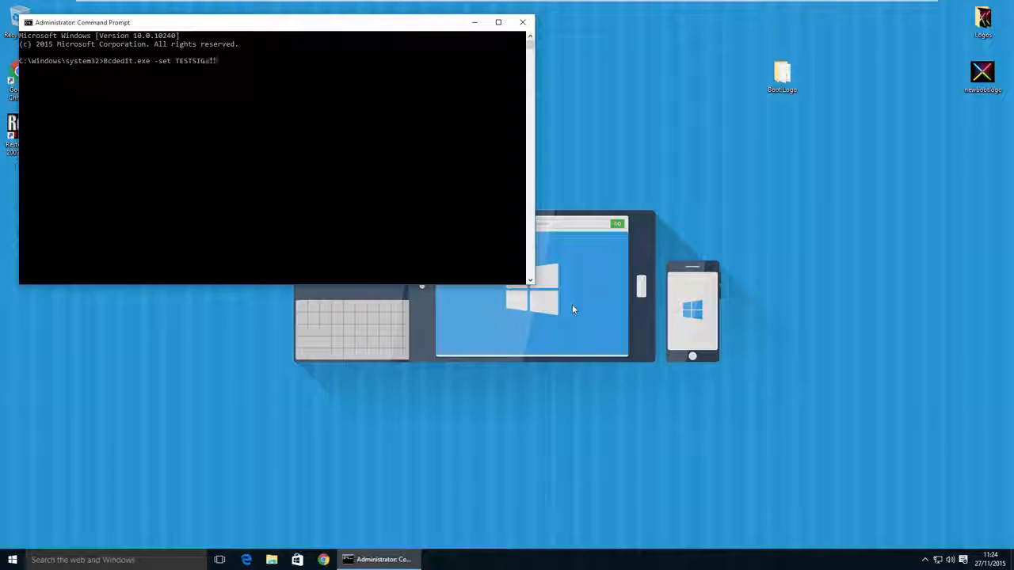
type(" ON")
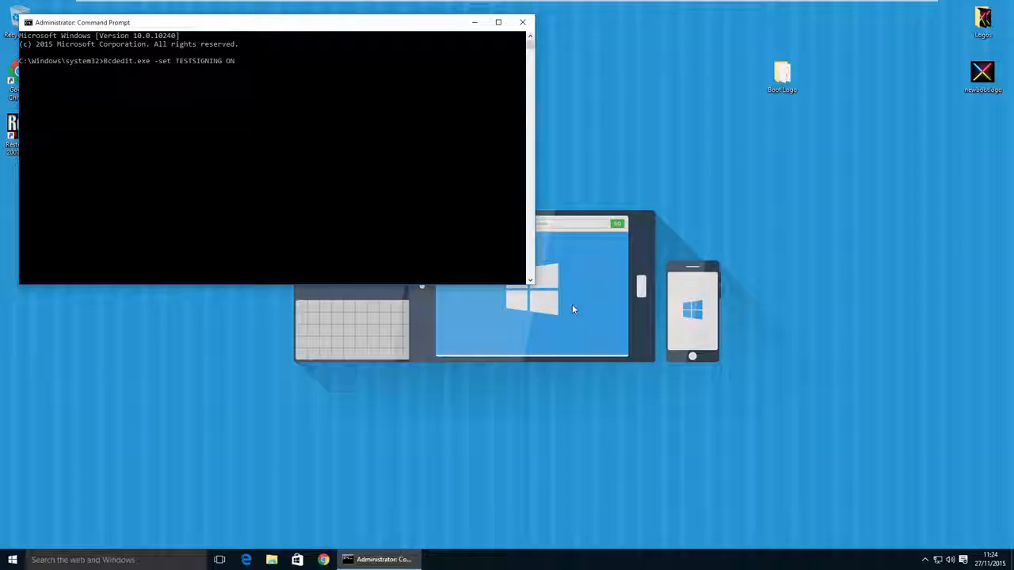
key("Return")
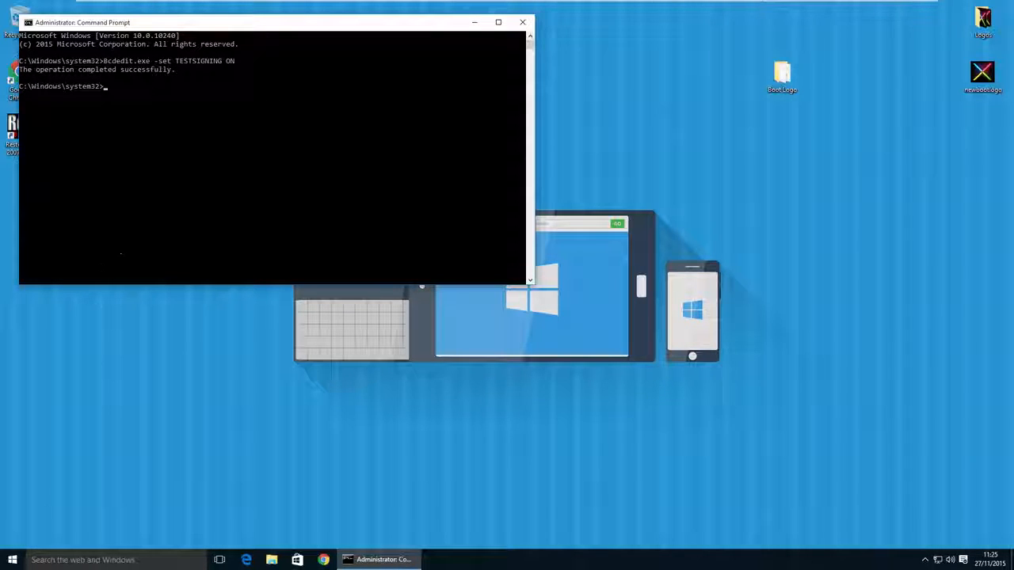
- Restart the computer to load the new boot logo
left_click(13, 559)
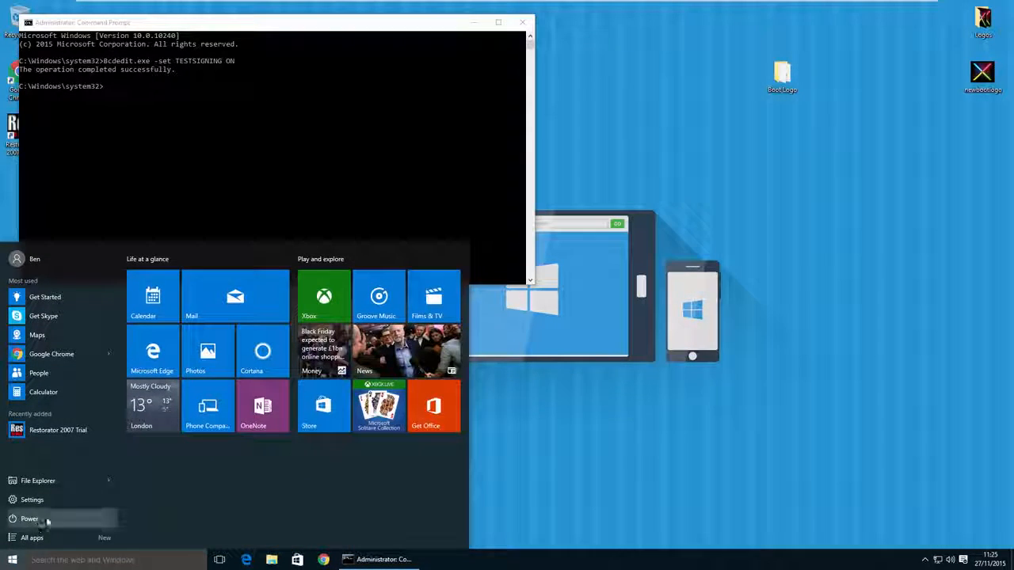
left_click(37, 524)
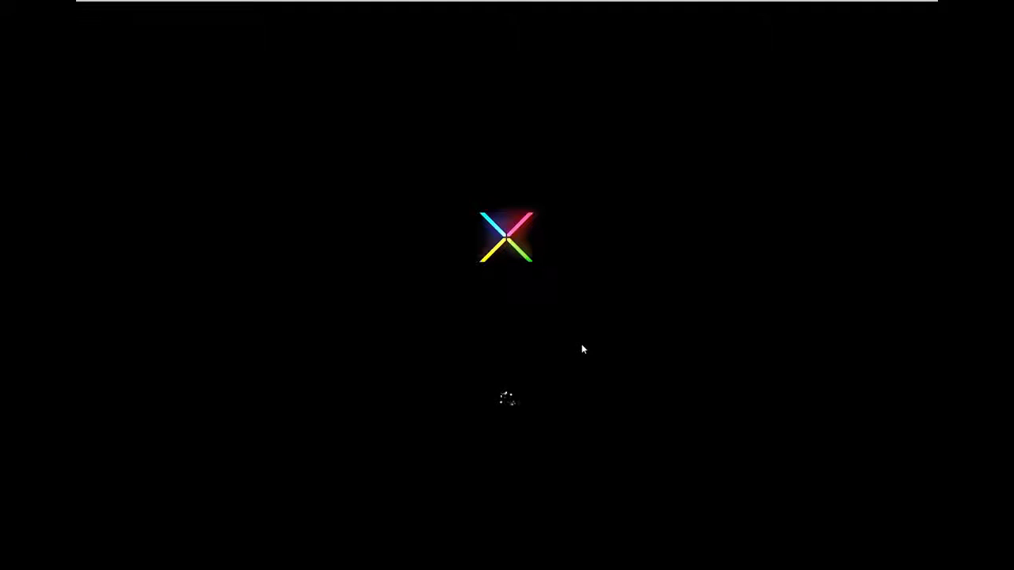